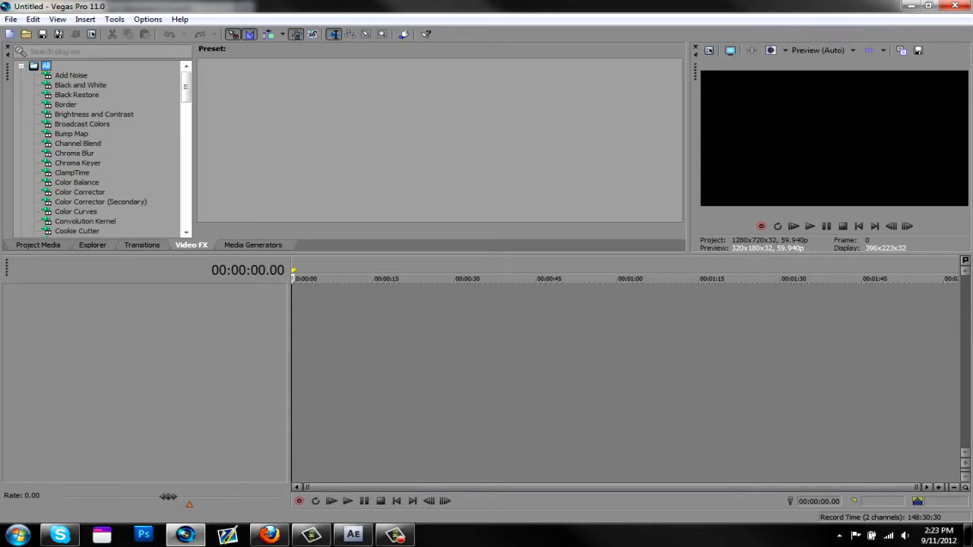
- Look through the presets of the Border and Add Noise video effects
{"action": "mouse_move", "coordinate": [186, 87]}
{"action": "left_mouse_down"}
{"action": "mouse_move", "coordinate": [187, 211]}
{"action": "mouse_move", "coordinate": [186, 85]}
{"action": "left_mouse_up"}
{"action": "left_click", "coordinate": [65, 105]}
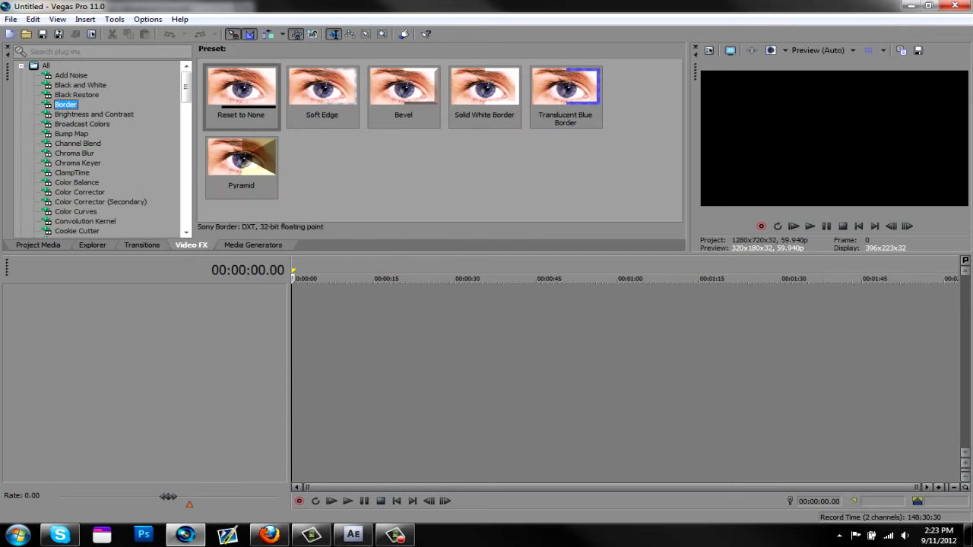
{"action": "left_click", "coordinate": [71, 75]}
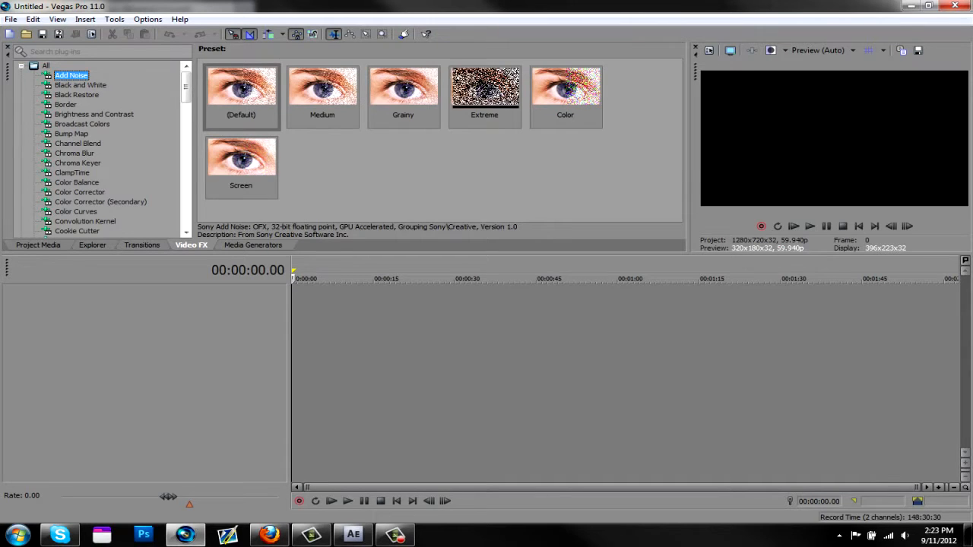
- Start opening a media file and browse the Desktop for the folder with the clip
{"action": "left_click", "coordinate": [10, 19]}
{"action": "left_click", "coordinate": [29, 44]}
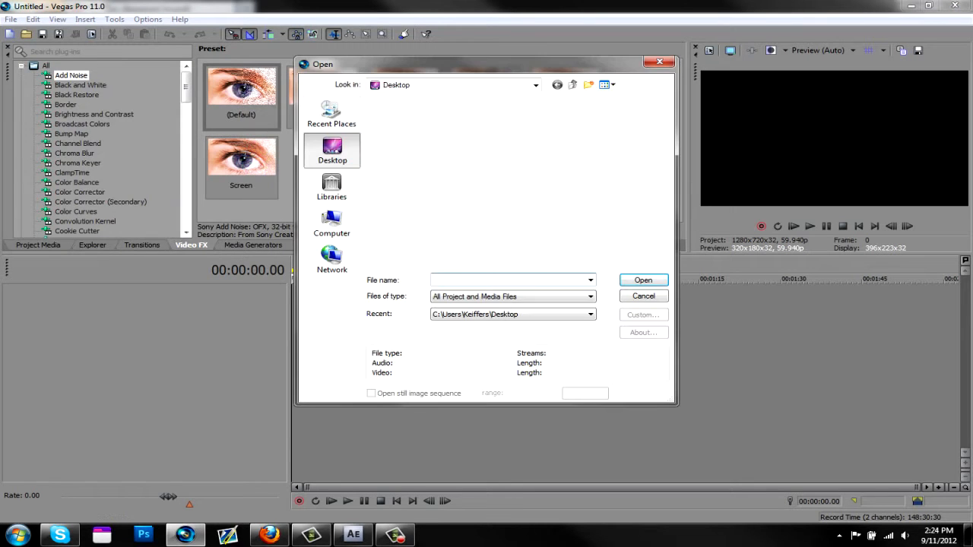
{"action": "scroll", "coordinate": [517, 182], "scroll_direction": "down", "scroll_amount": 3}
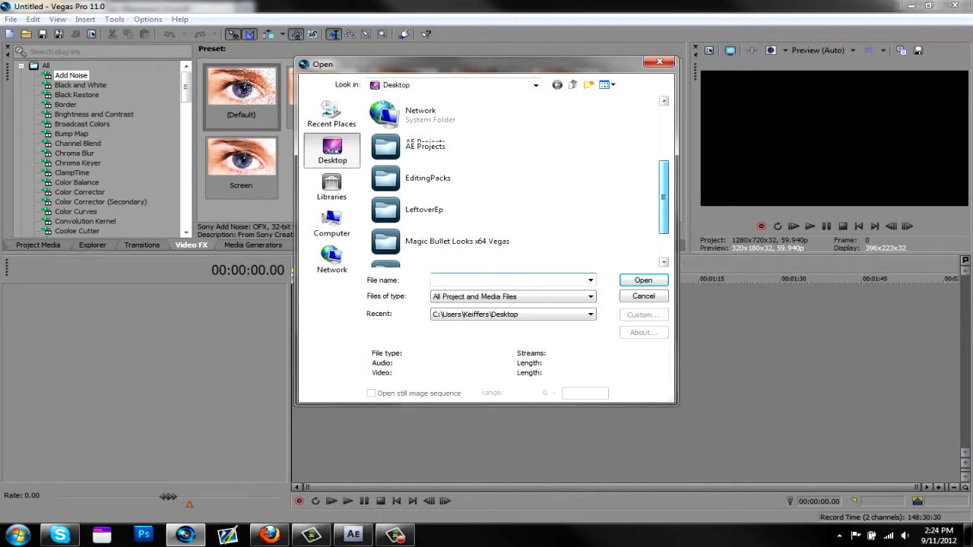
{"action": "scroll", "coordinate": [517, 182], "scroll_direction": "up", "scroll_amount": 1}
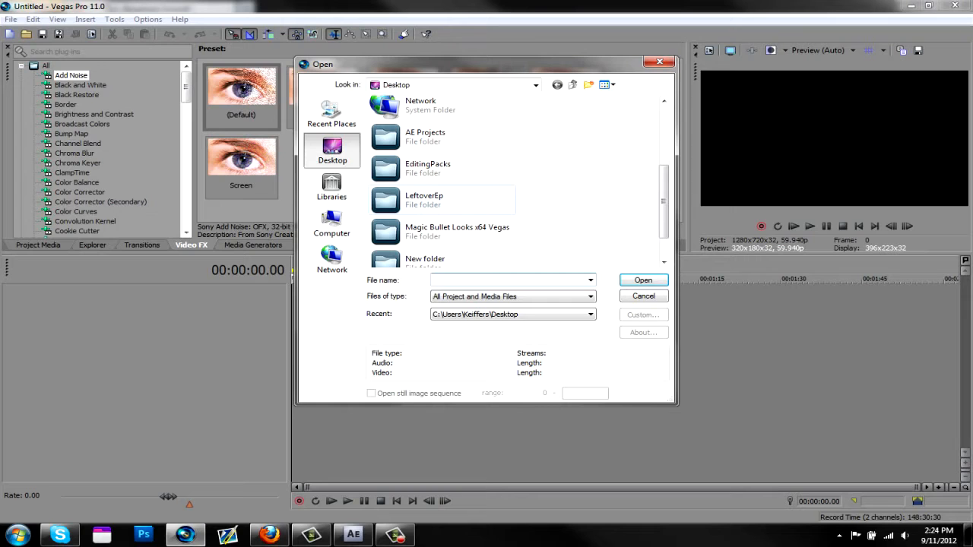
{"action": "double_click", "coordinate": [424, 198]}
{"action": "double_click", "coordinate": [438, 116]}
{"action": "left_click", "coordinate": [557, 84]}
{"action": "left_click", "coordinate": [557, 84]}
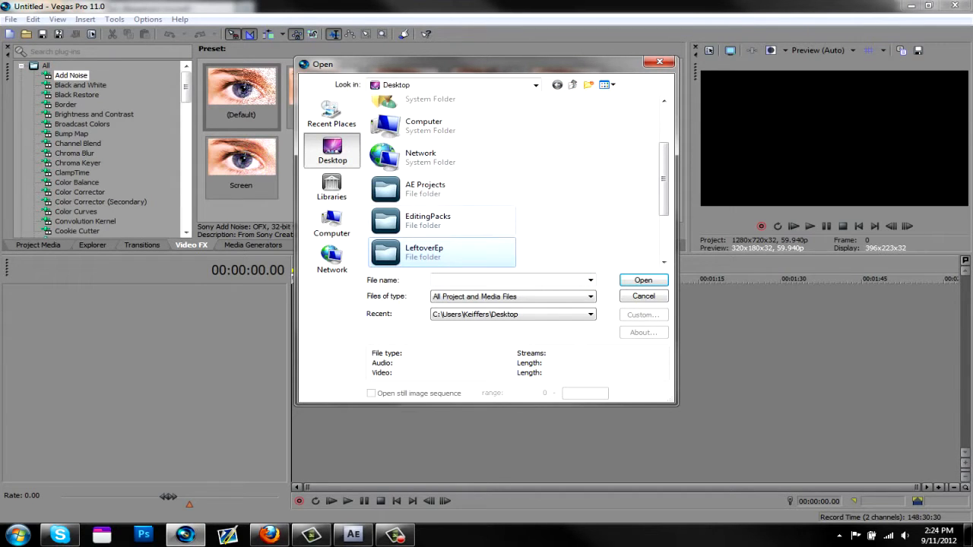
{"action": "double_click", "coordinate": [427, 220]}
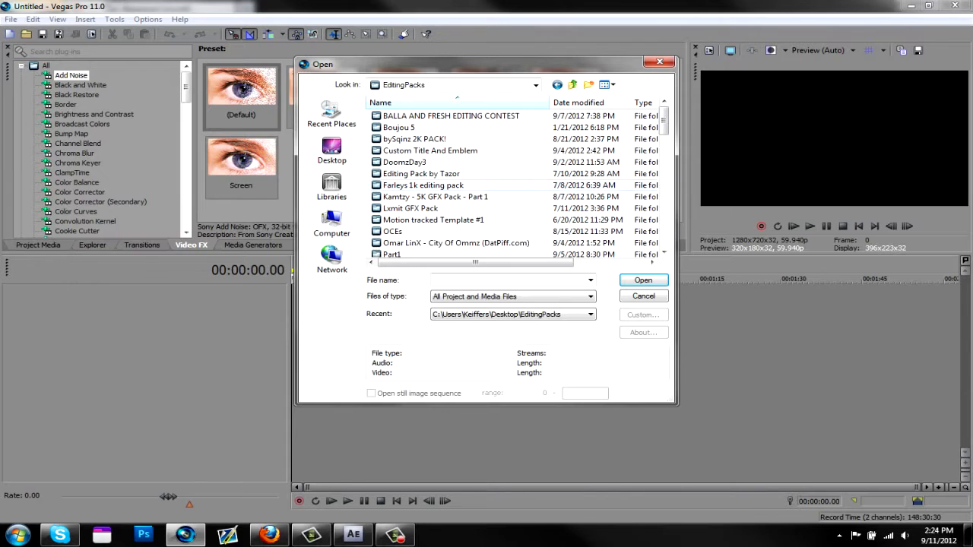
{"action": "left_click", "coordinate": [557, 84]}
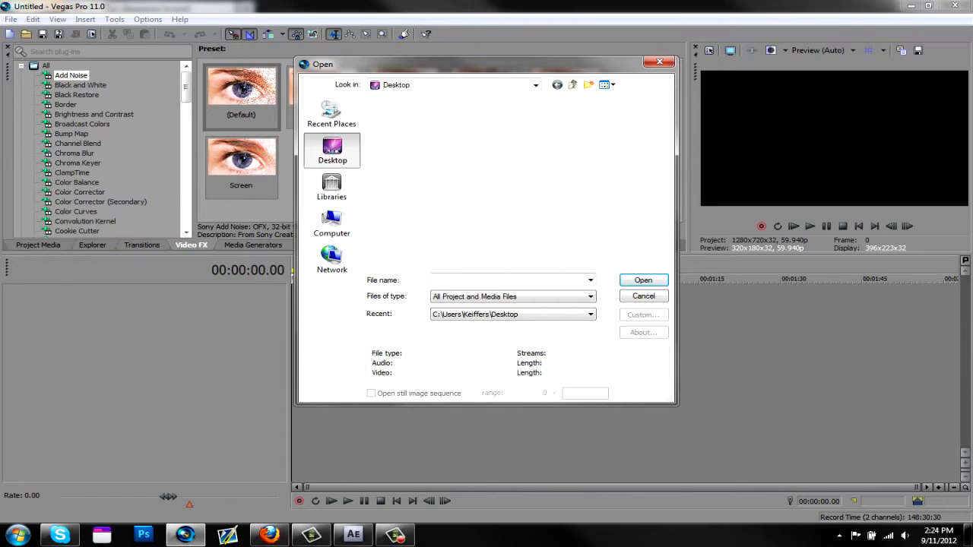
- Open the gameplay clip ZestHasAsmallPP from the Desktop's "New folder" so it lands on the timeline
{"action": "left_click_drag", "start_coordinate": [664, 165], "coordinate": [664, 220]}
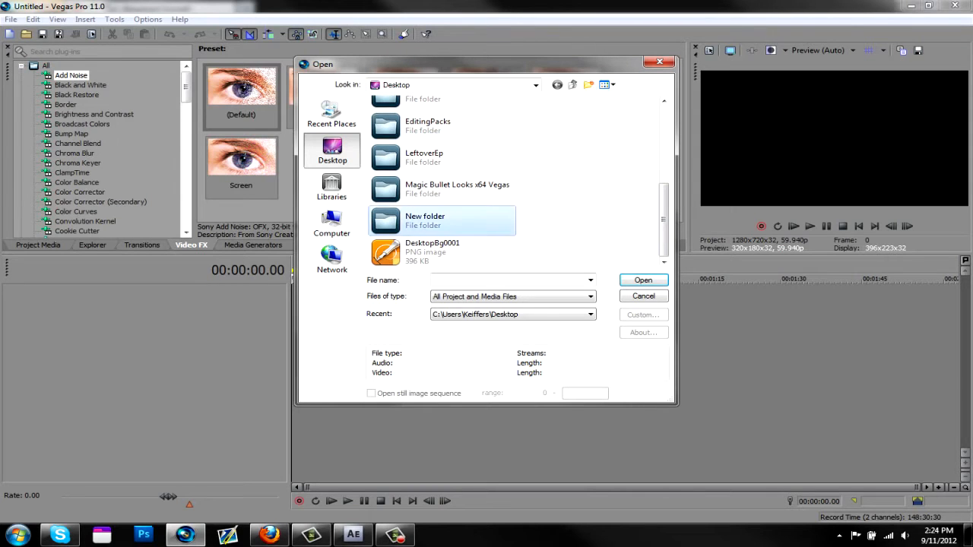
{"action": "double_click", "coordinate": [424, 220]}
{"action": "double_click", "coordinate": [403, 131]}
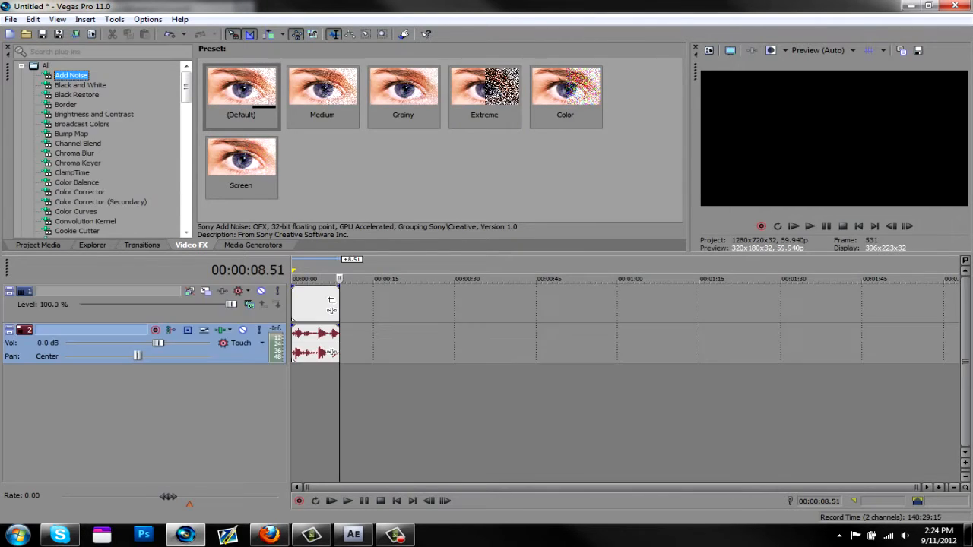
- Set the video event's properties to Disable resample
{"action": "left_click", "coordinate": [318, 305]}
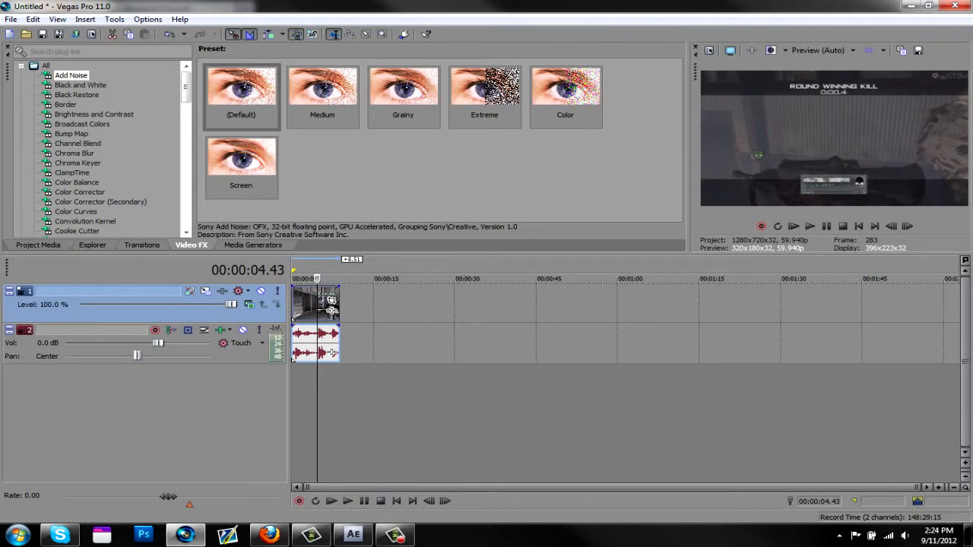
{"action": "right_click", "coordinate": [312, 311]}
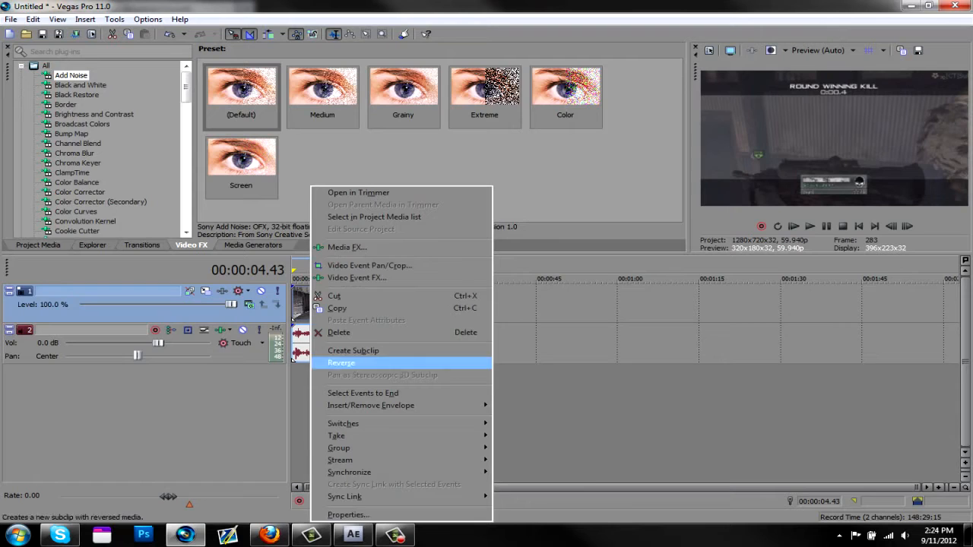
{"action": "left_click", "coordinate": [347, 515]}
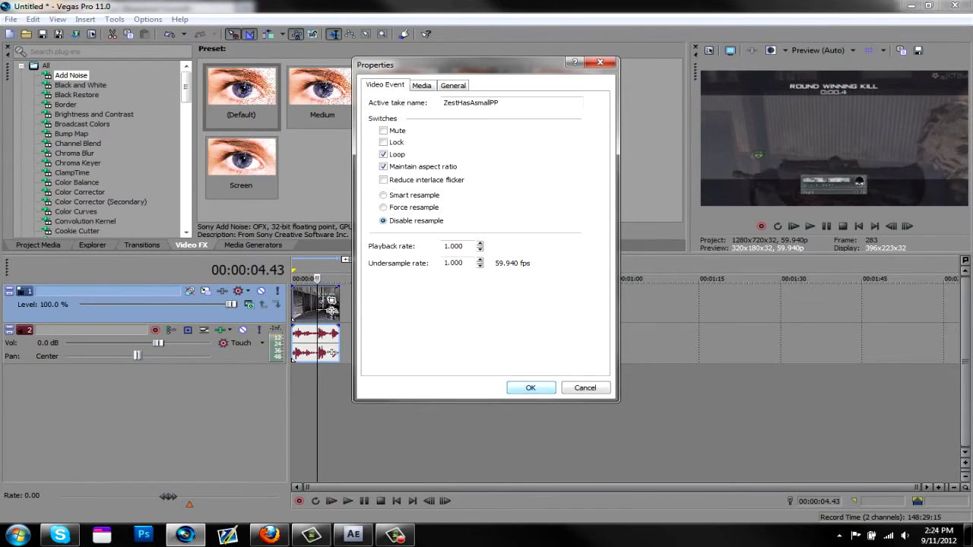
{"action": "left_click", "coordinate": [531, 388]}
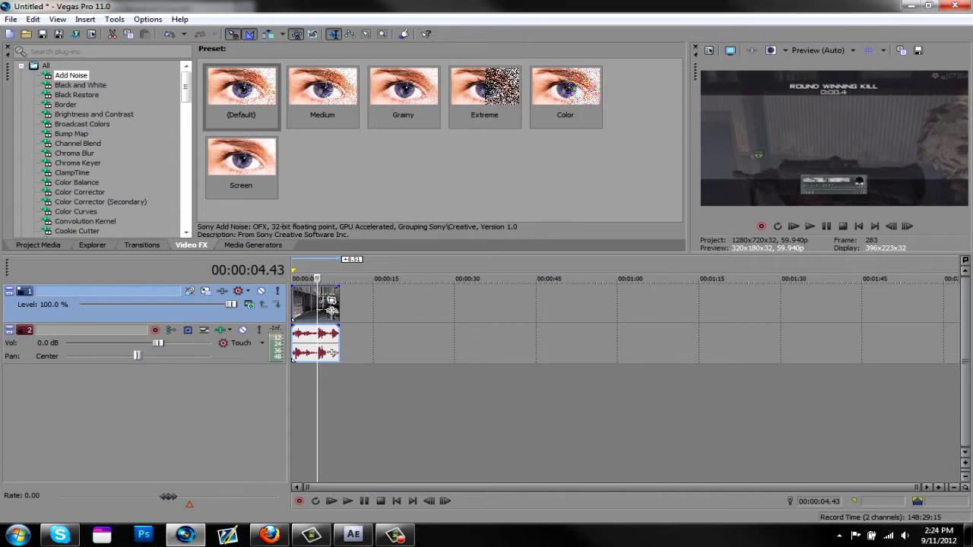
- Set the video preview quality to Best (Auto)
{"action": "left_click", "coordinate": [821, 51]}
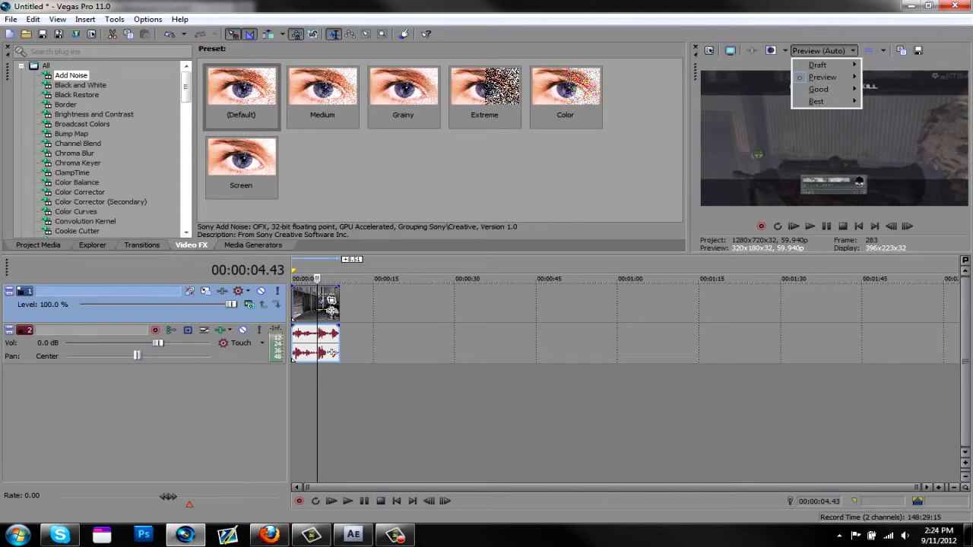
{"action": "left_click", "coordinate": [823, 51]}
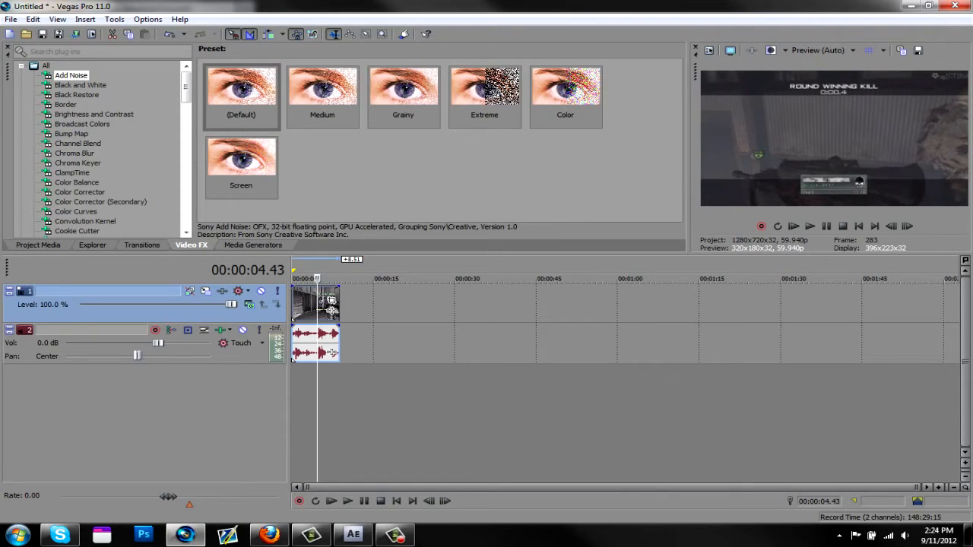
{"action": "left_click", "coordinate": [821, 50]}
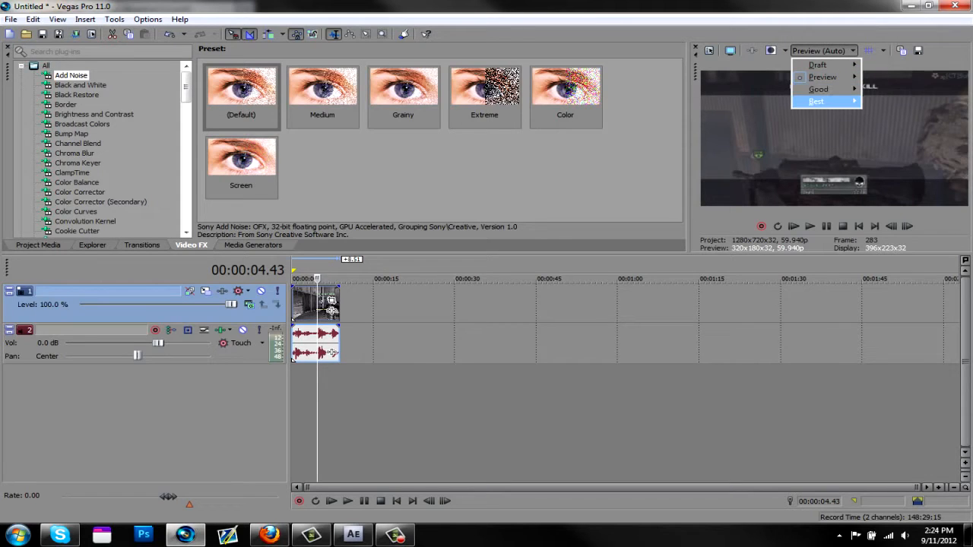
{"action": "mouse_move", "coordinate": [818, 101]}
{"action": "left_click", "coordinate": [886, 101]}
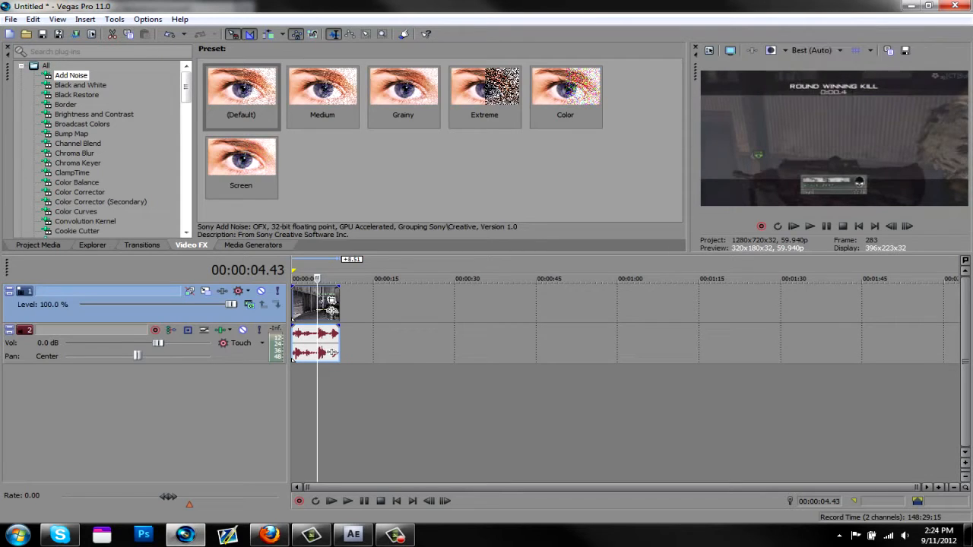
{"action": "left_click", "coordinate": [815, 50]}
{"action": "mouse_move", "coordinate": [818, 101]}
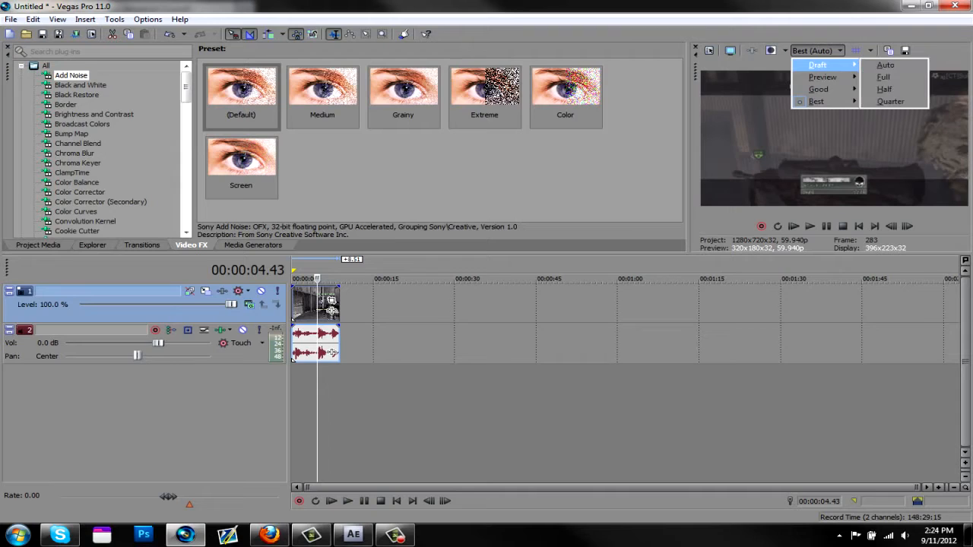
{"action": "left_click", "coordinate": [403, 91]}
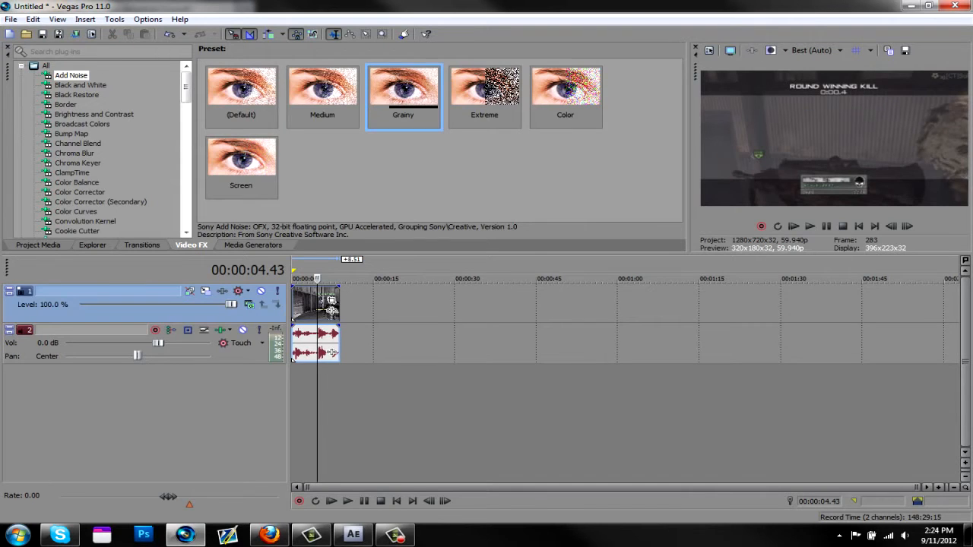
- Set the video preview quality to Draft (Auto) and play the clip to check it
{"action": "left_click", "coordinate": [815, 50]}
{"action": "mouse_move", "coordinate": [818, 65]}
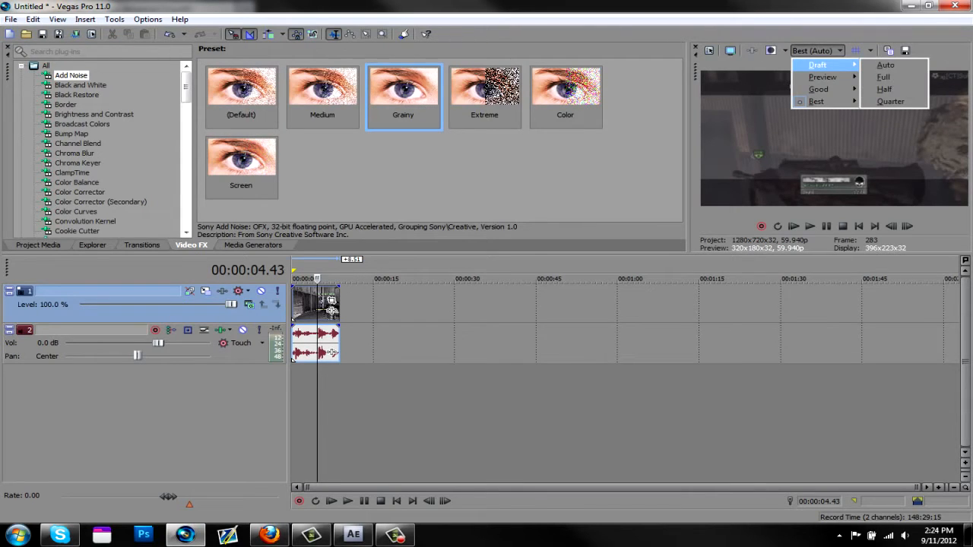
{"action": "left_click", "coordinate": [885, 65]}
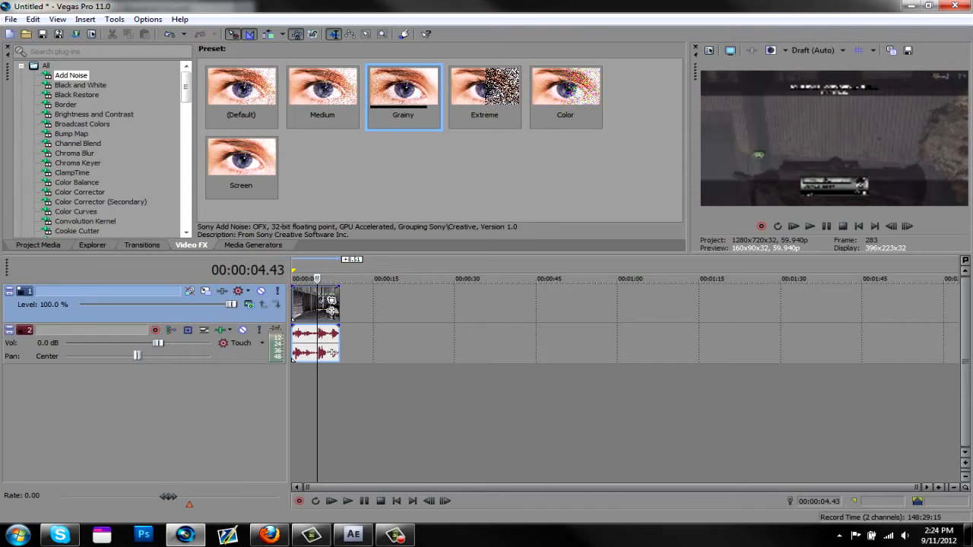
{"action": "left_click", "coordinate": [810, 226]}
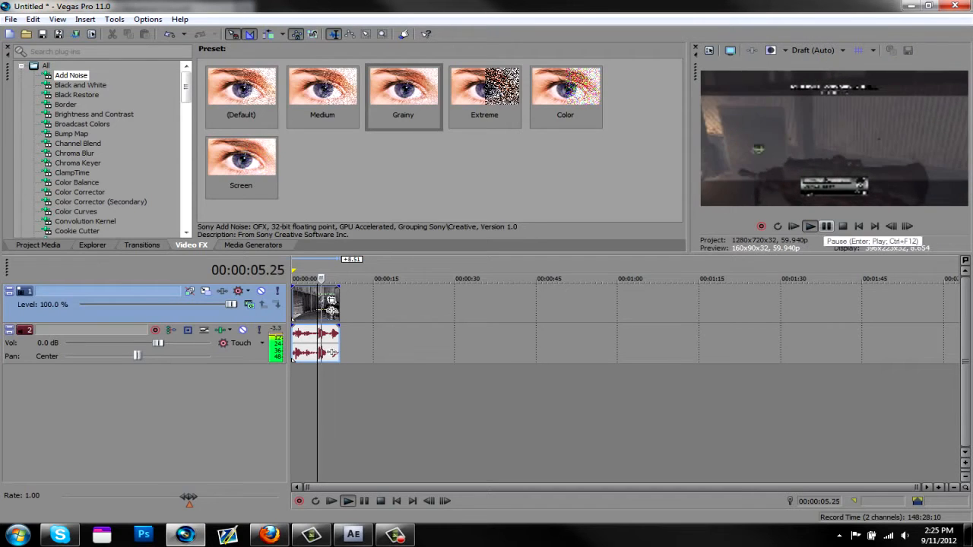
{"action": "key", "text": "space"}
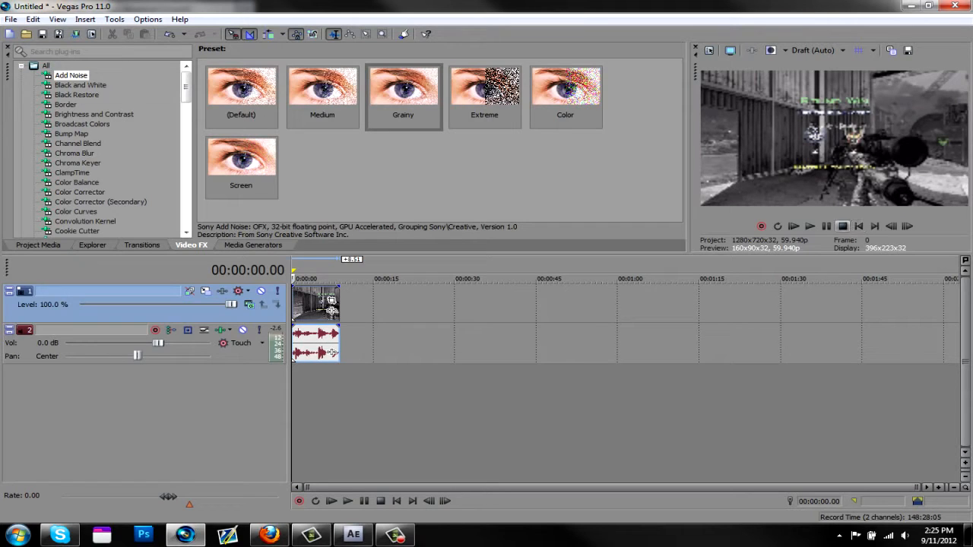
- Set the video preview quality to Preview (Auto)
{"action": "left_click", "coordinate": [818, 50]}
{"action": "mouse_move", "coordinate": [825, 71]}
{"action": "left_click", "coordinate": [886, 74]}
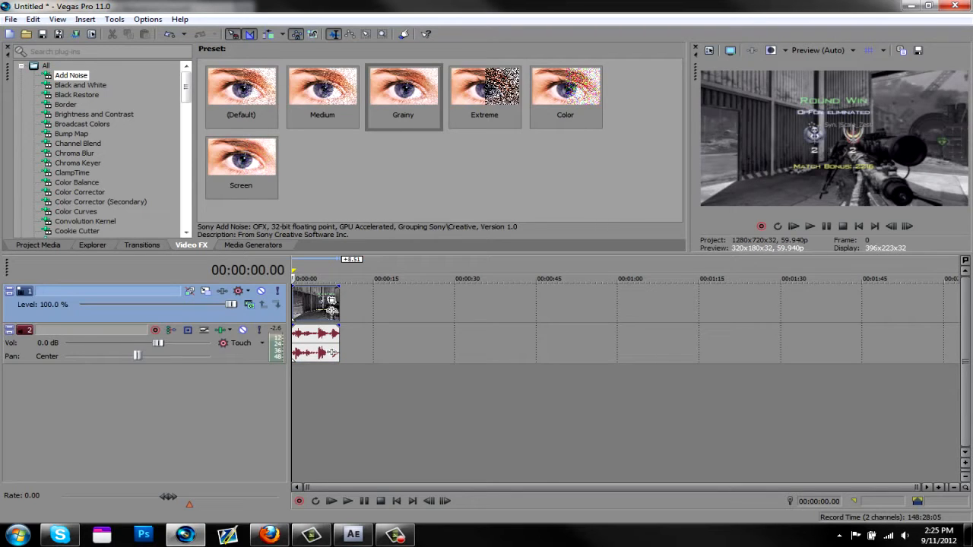
- Separate the audio event from the video clip by moving it along its track to about 44 seconds
{"action": "double_click", "coordinate": [312, 344]}
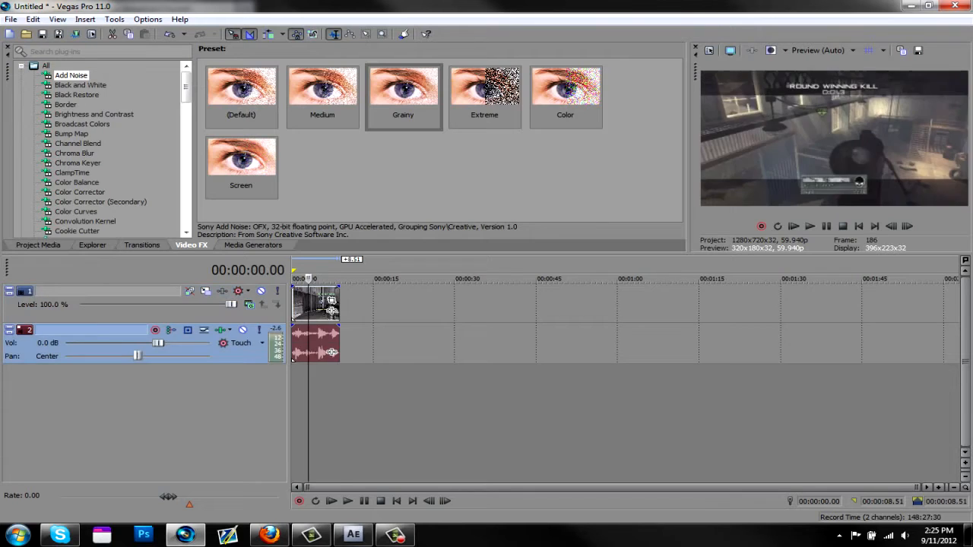
{"action": "left_click", "coordinate": [311, 344]}
{"action": "key", "text": "shift+F11"}
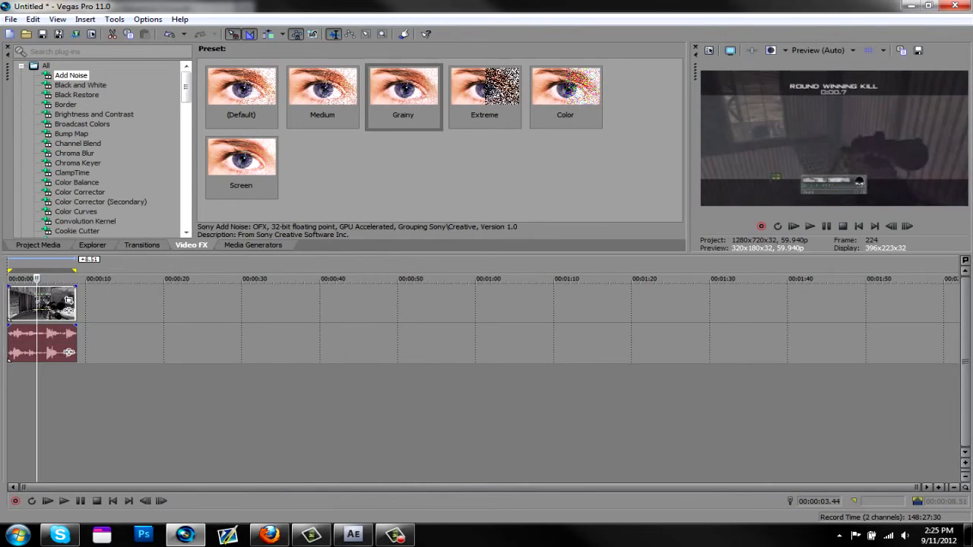
{"action": "left_click_drag", "start_coordinate": [68, 352], "coordinate": [346, 395]}
{"action": "left_click_drag", "start_coordinate": [361, 396], "coordinate": [318, 395]}
{"action": "left_click_drag", "start_coordinate": [68, 352], "coordinate": [413, 352]}
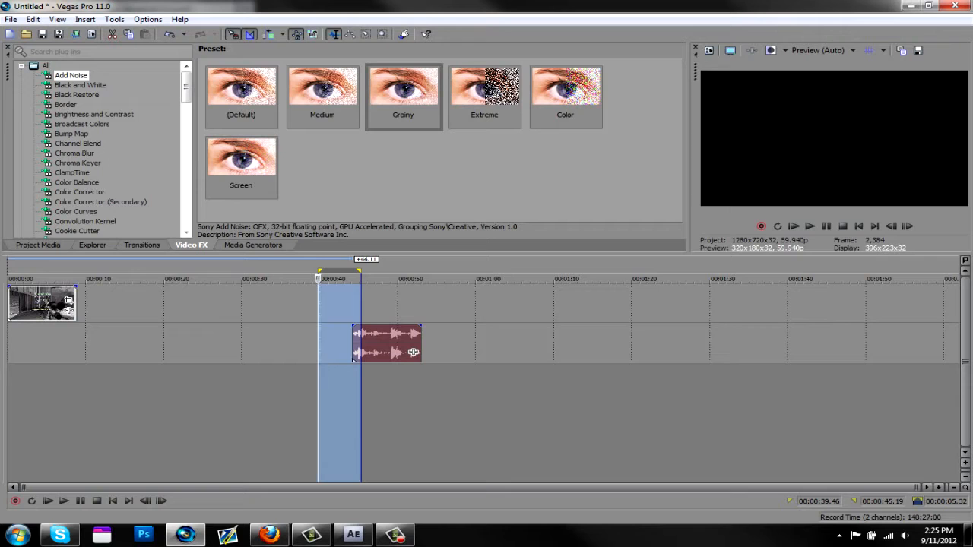
- Delete the audio event, first the part inside the time selection and then the remainder, and bring back the track headers
{"action": "key", "text": "Delete"}
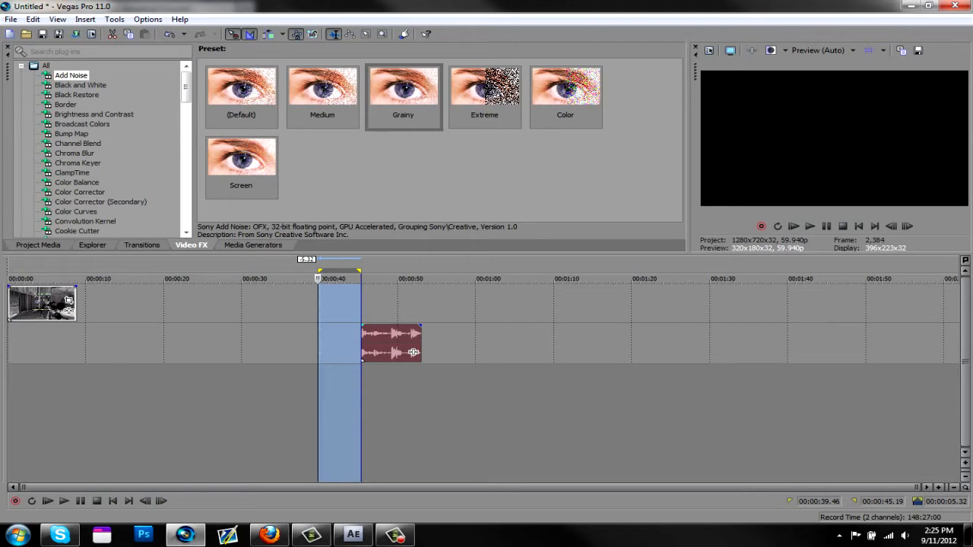
{"action": "left_click_drag", "start_coordinate": [5, 395], "coordinate": [211, 396]}
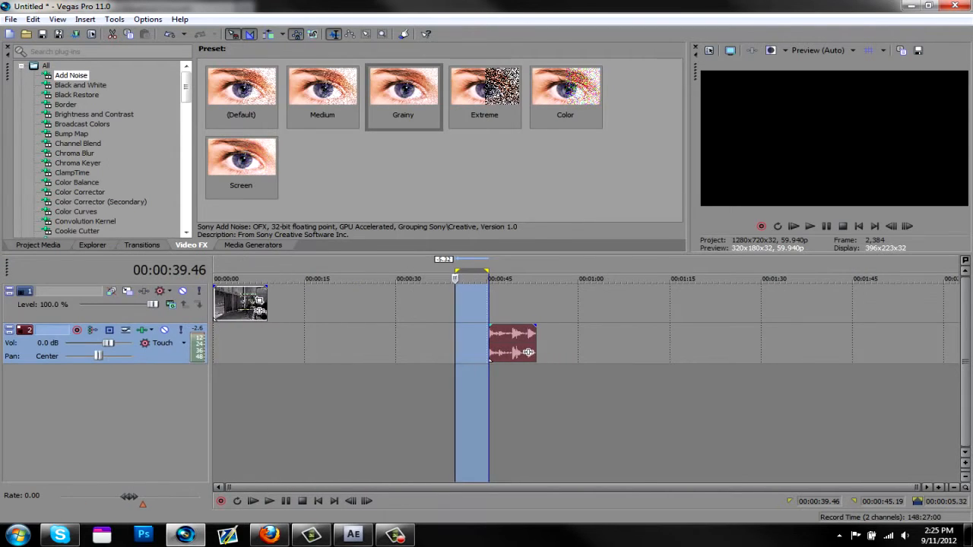
{"action": "left_click", "coordinate": [397, 346]}
{"action": "left_click", "coordinate": [520, 346]}
{"action": "key", "text": "Delete"}
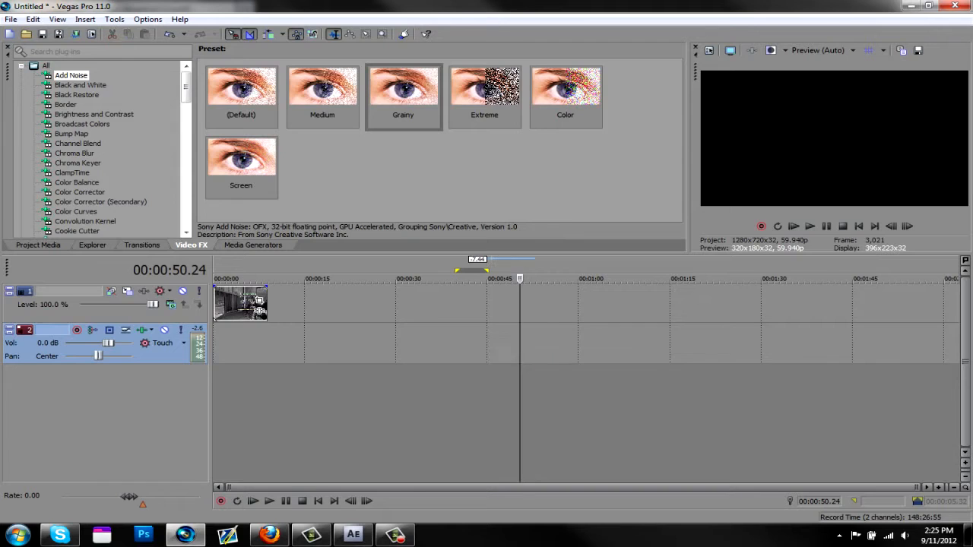
- Select the video clip and place the cursor at 00:00:03.53 within it
{"action": "key", "text": "ctrl+Home"}
{"action": "left_click", "coordinate": [215, 319]}
{"action": "key", "text": "space"}
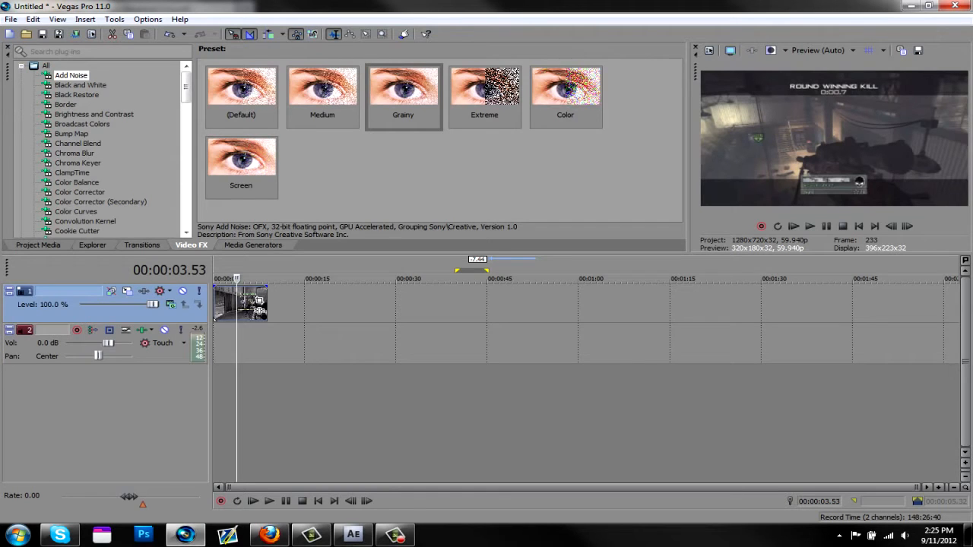
- Apply the Add Noise effect's Color preset to the video clip and set its Noise level to 0.000
{"action": "left_click", "coordinate": [565, 96]}
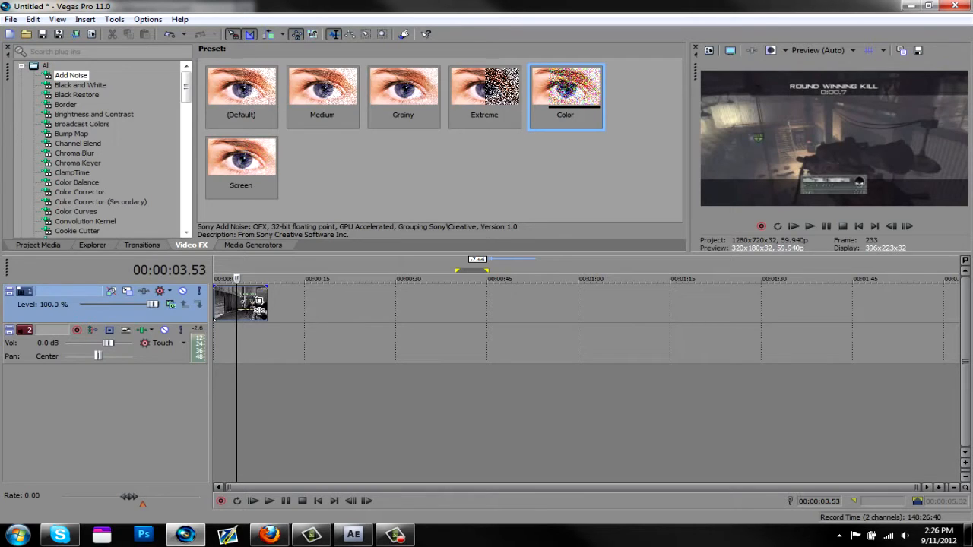
{"action": "left_click_drag", "start_coordinate": [258, 304], "coordinate": [258, 304]}
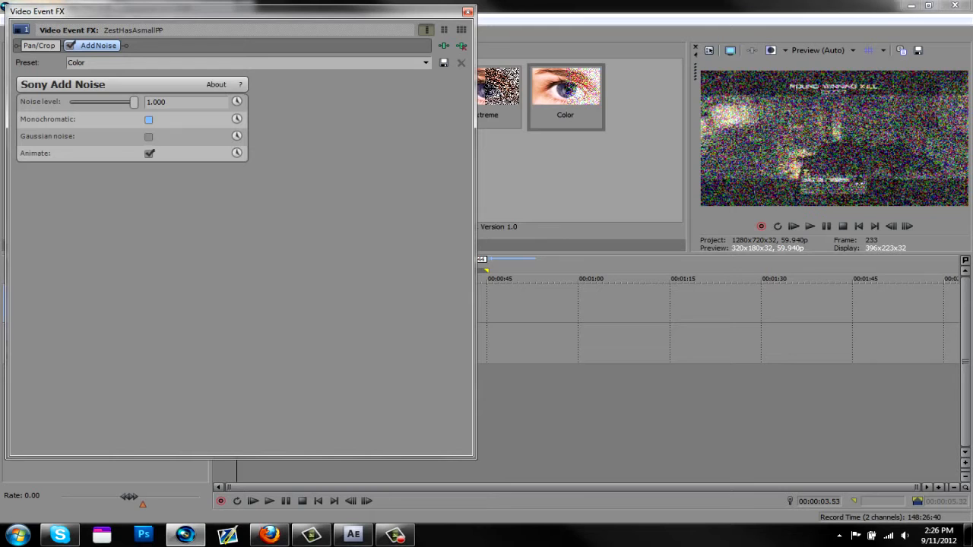
{"action": "left_click_drag", "start_coordinate": [134, 102], "coordinate": [70, 101]}
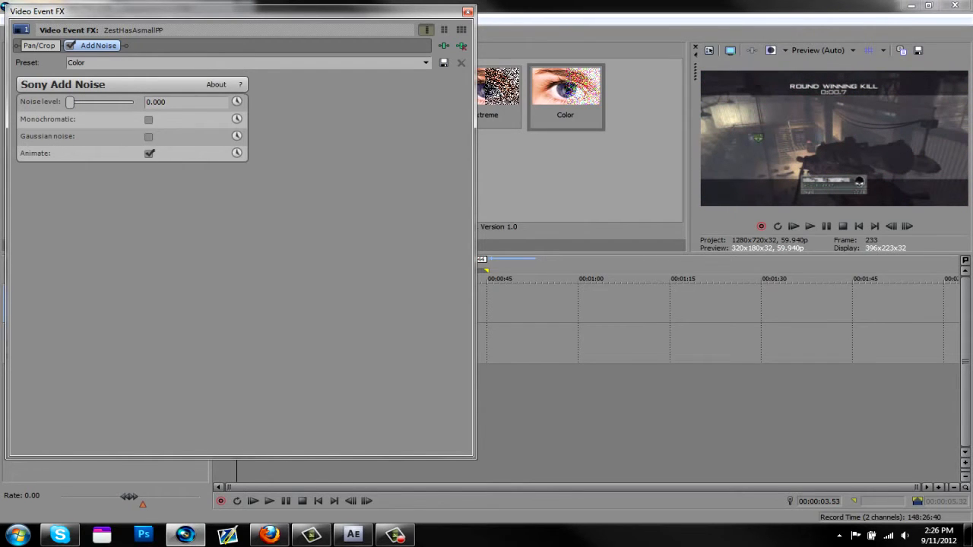
- Turn on animation for the Add Noise effect's Noise level and create a keyframe at 00:00:05.02
{"action": "left_click", "coordinate": [236, 102]}
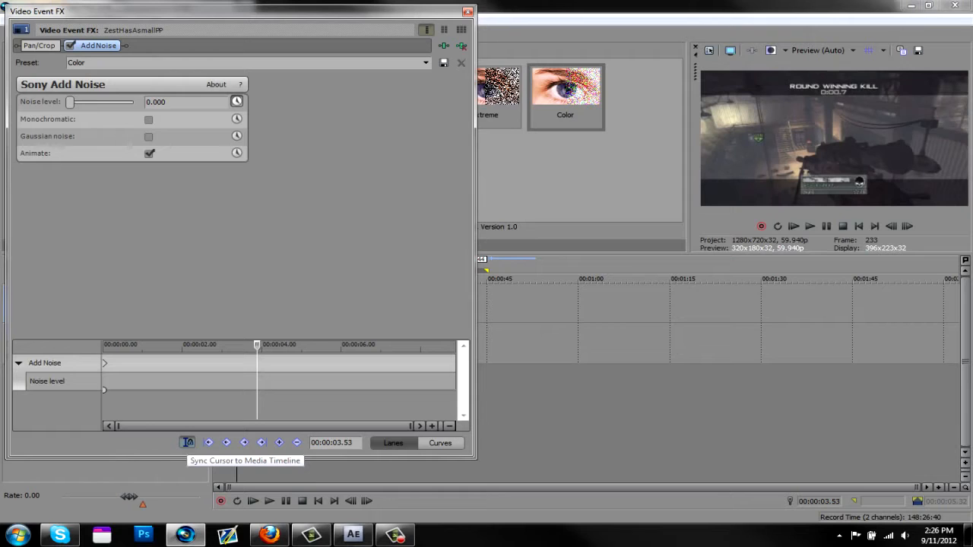
{"action": "left_click", "coordinate": [187, 443]}
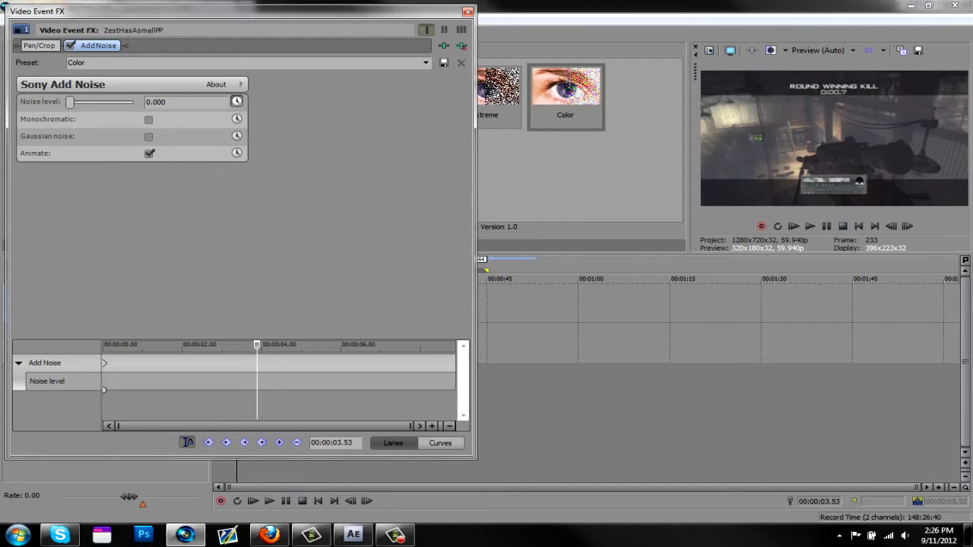
{"action": "left_click_drag", "start_coordinate": [257, 403], "coordinate": [305, 403]}
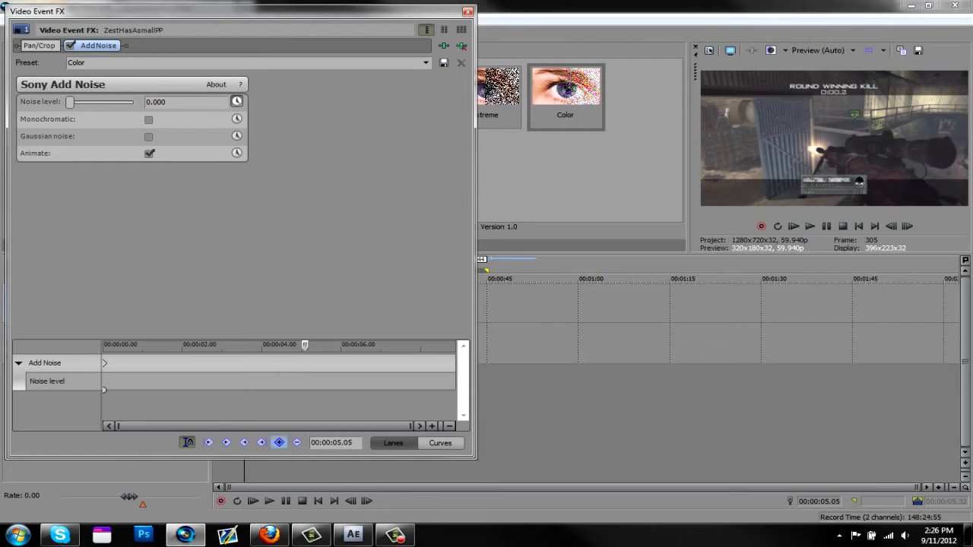
{"action": "left_click_drag", "start_coordinate": [304, 403], "coordinate": [303, 403]}
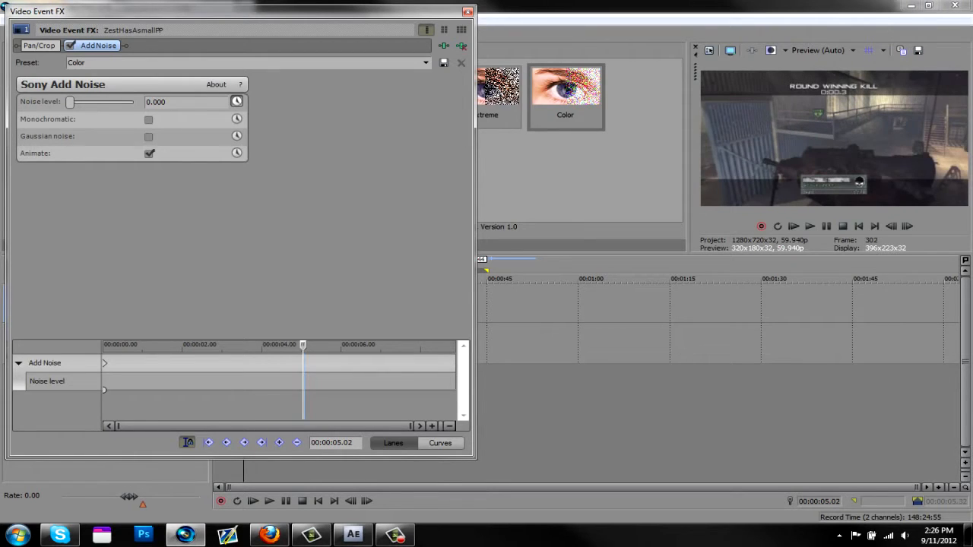
{"action": "left_click", "coordinate": [279, 443]}
- Keyframe the Noise level at 0.211 at 00:00:05.06 and at 0.000 at 00:00:05.30, and close the effect settings
{"action": "left_click", "coordinate": [305, 403]}
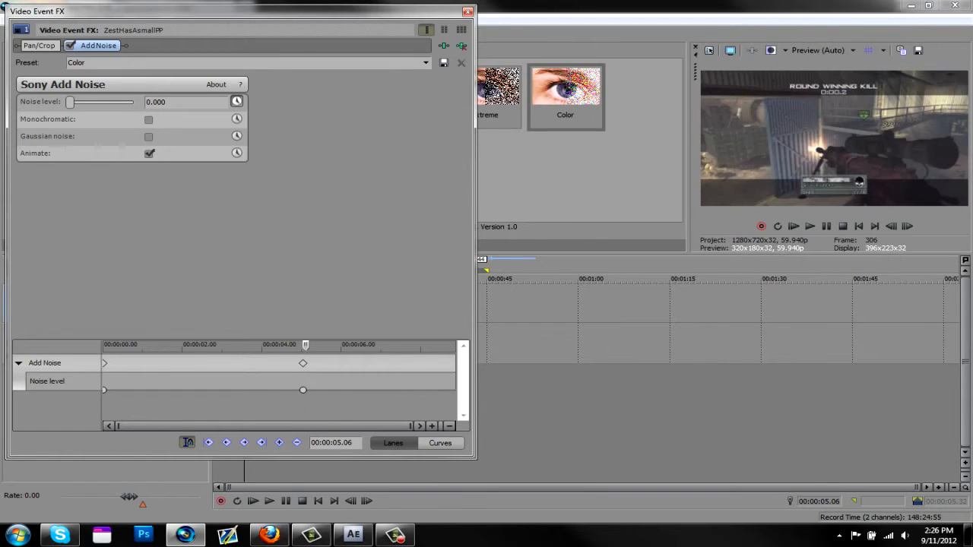
{"action": "left_click_drag", "start_coordinate": [70, 102], "coordinate": [84, 102]}
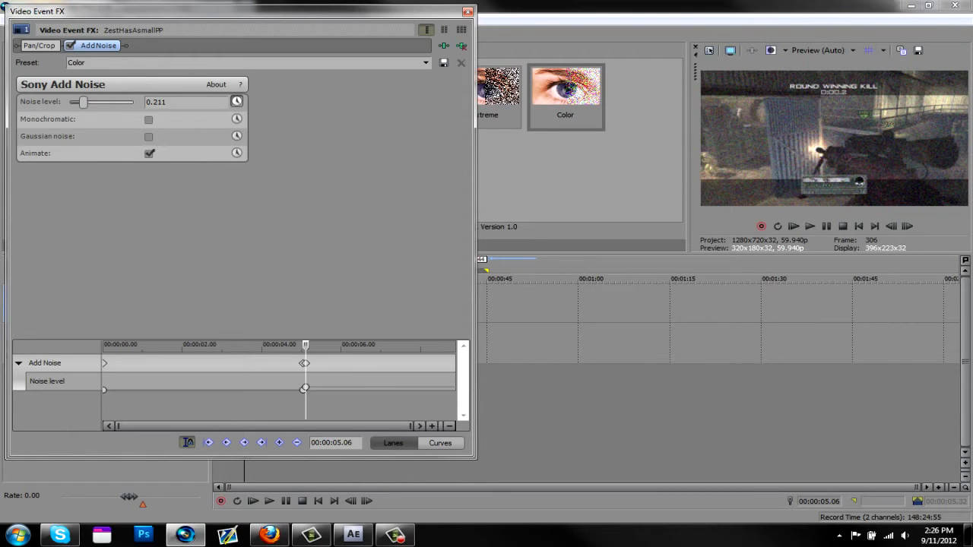
{"action": "key", "text": "space"}
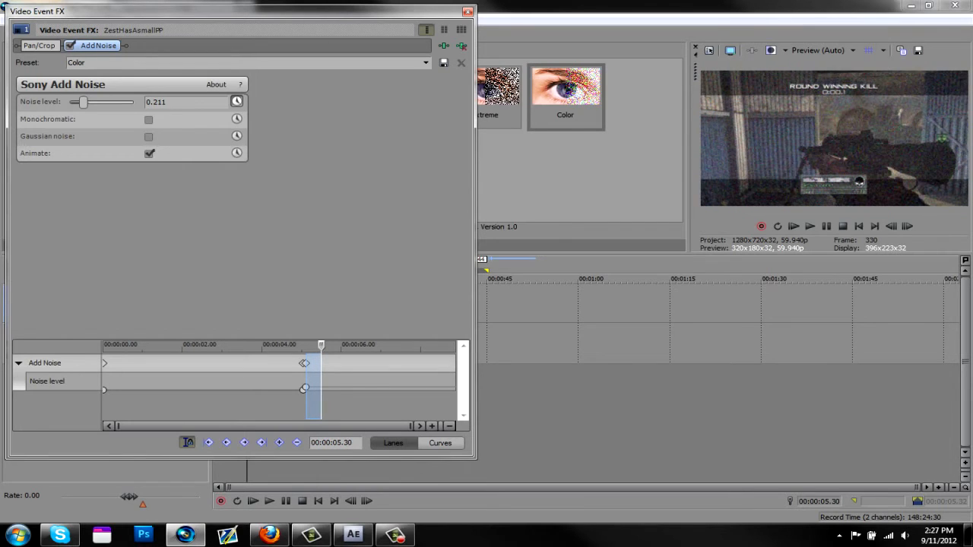
{"action": "left_click_drag", "start_coordinate": [84, 102], "coordinate": [77, 101]}
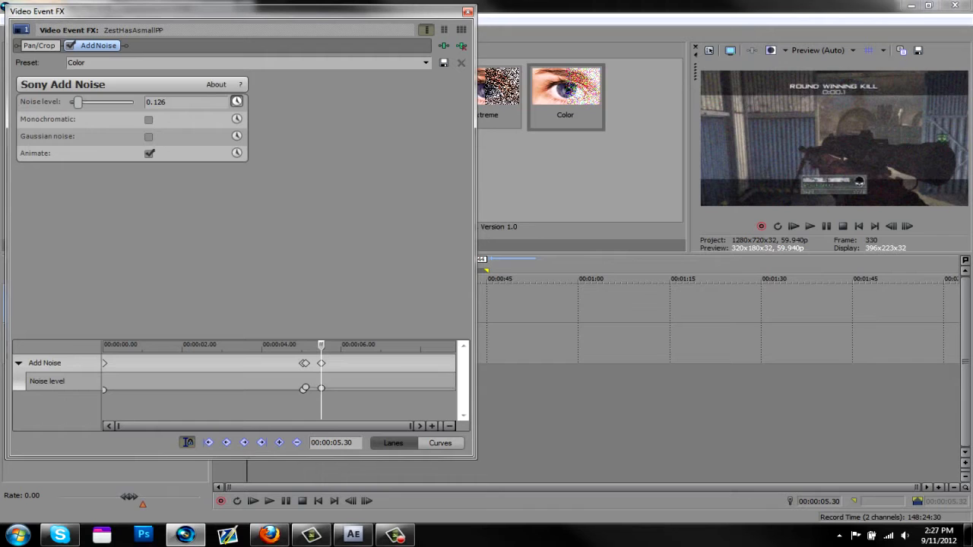
{"action": "left_click_drag", "start_coordinate": [77, 102], "coordinate": [69, 102]}
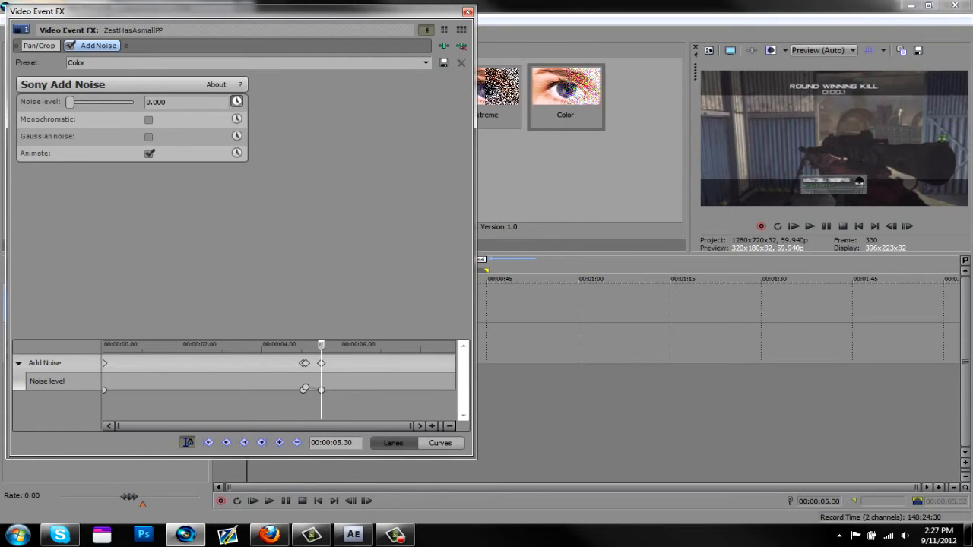
{"action": "left_click", "coordinate": [467, 12]}
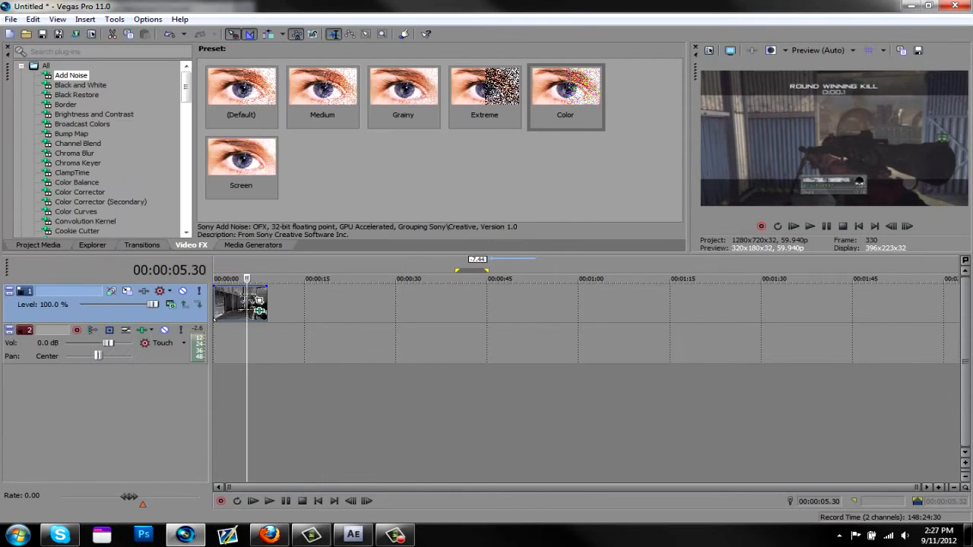
- Preview the animated noise by stepping through the frames around 00:00:05.26, and return to the start of the timeline
{"action": "mouse_move", "coordinate": [246, 279]}
{"action": "left_mouse_down"}
{"action": "mouse_move", "coordinate": [225, 279]}
{"action": "mouse_move", "coordinate": [246, 279]}
{"action": "left_mouse_up"}
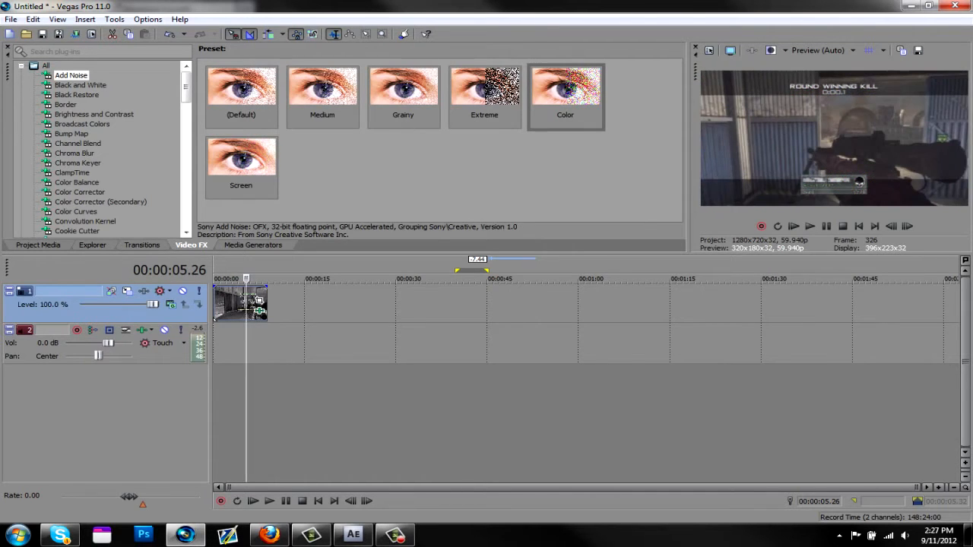
{"action": "key", "text": "Right"}
{"action": "key", "text": "Right"}
{"action": "key", "text": "Right"}
{"action": "key", "text": "Left"}
{"action": "key", "text": "Left"}
{"action": "key", "text": "Left"}
{"action": "key", "text": "Left"}
{"action": "key", "text": "Left"}
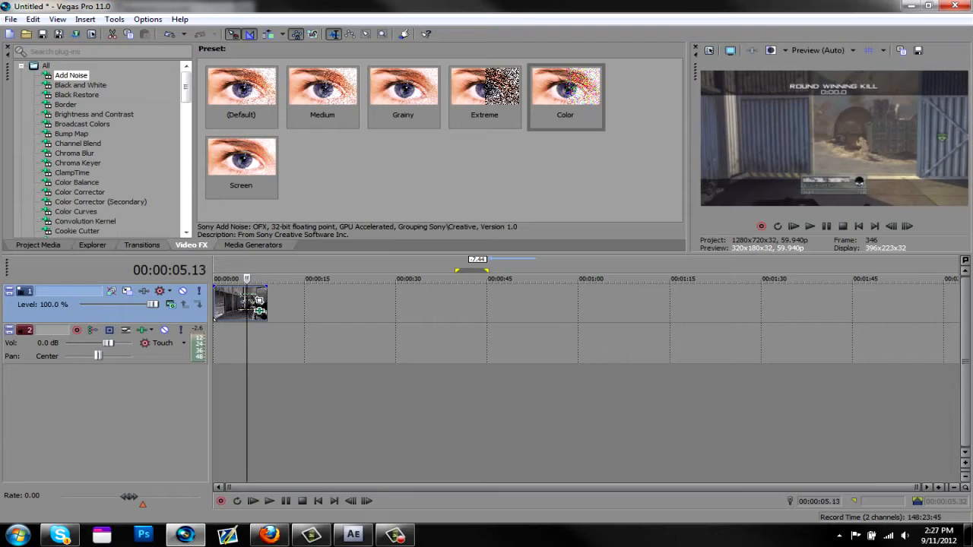
{"action": "key", "text": "ctrl+Home"}
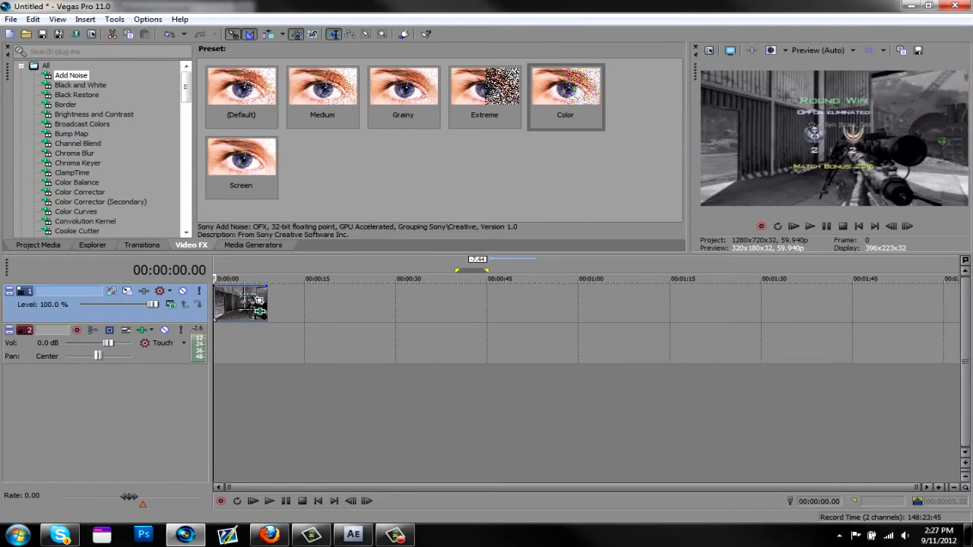
- Disable the Add Noise effect on the video clip and close its effect settings
{"action": "left_click", "coordinate": [260, 311]}
{"action": "left_click", "coordinate": [70, 46]}
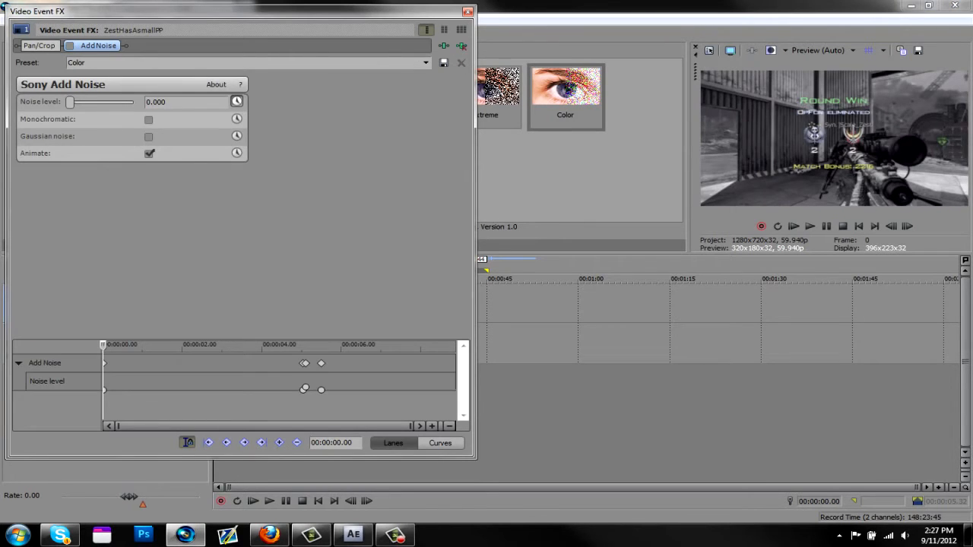
{"action": "left_click", "coordinate": [468, 12]}
- Browse the presets of several video effects and apply the Brightness and Contrast effect's (Default) preset to the video clip
{"action": "left_click", "coordinate": [81, 86]}
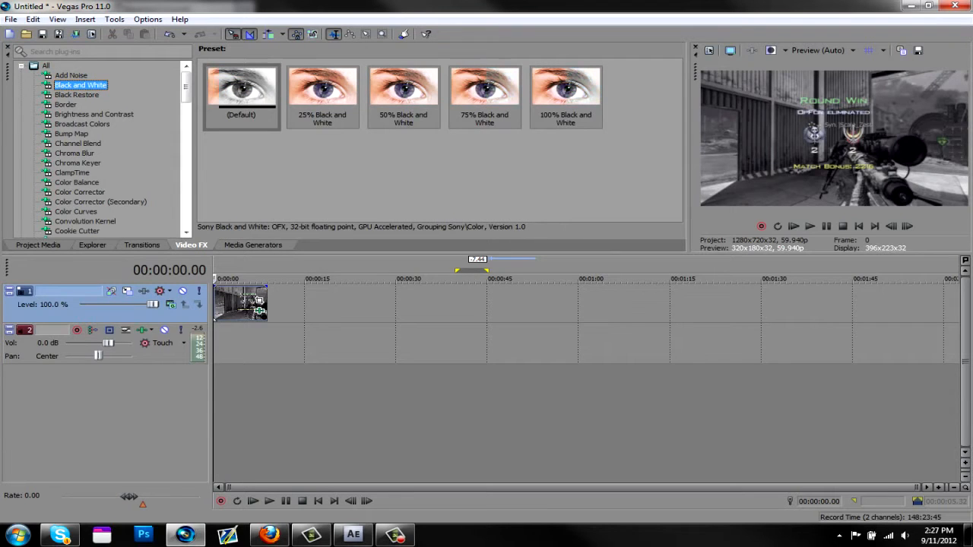
{"action": "left_click", "coordinate": [77, 95]}
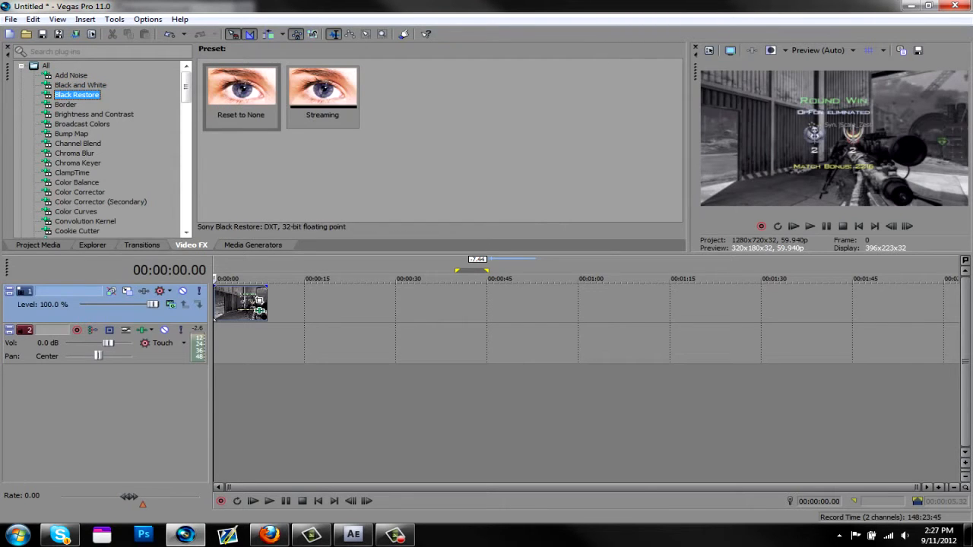
{"action": "left_click", "coordinate": [66, 105]}
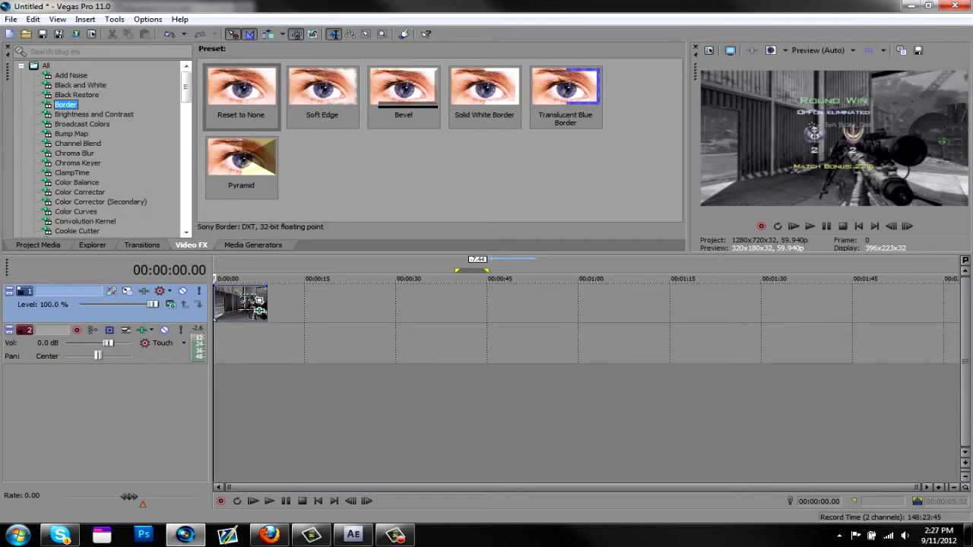
{"action": "left_click", "coordinate": [94, 115]}
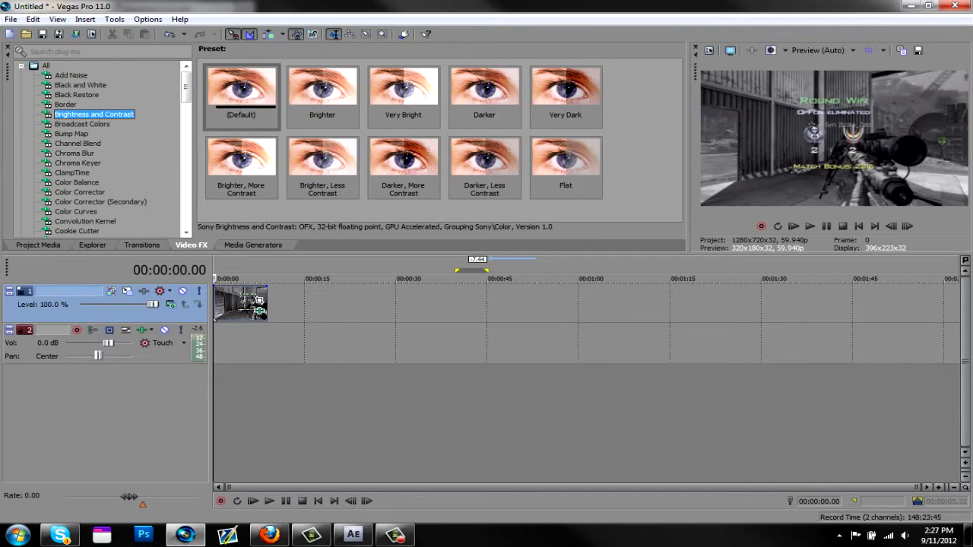
{"action": "left_click", "coordinate": [76, 211]}
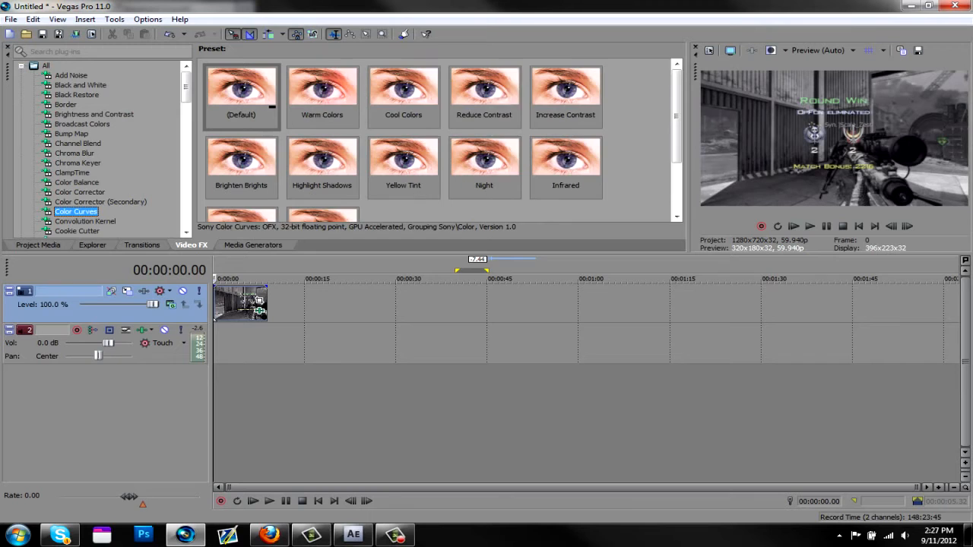
{"action": "left_click", "coordinate": [94, 115]}
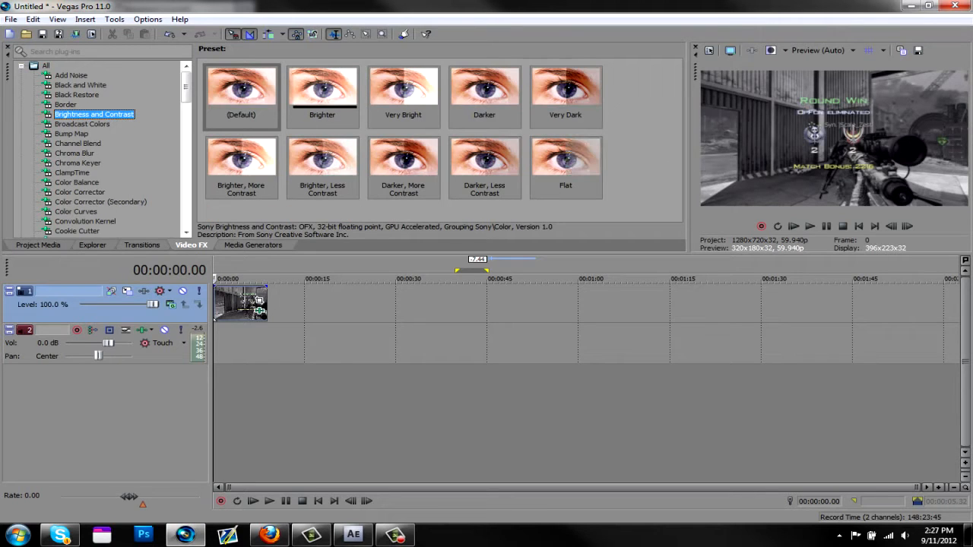
{"action": "left_click", "coordinate": [242, 93]}
{"action": "left_click_drag", "start_coordinate": [260, 301], "coordinate": [259, 301]}
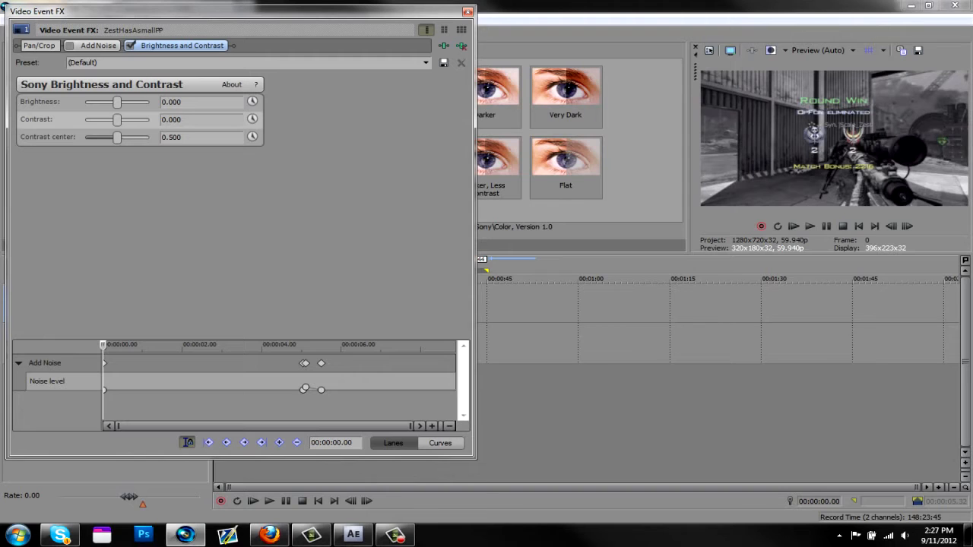
- Try adjusting Brightness and Contrast with the cursor at 00:00:01.09, and reset both values to 0
{"action": "left_click_drag", "start_coordinate": [103, 403], "coordinate": [148, 403]}
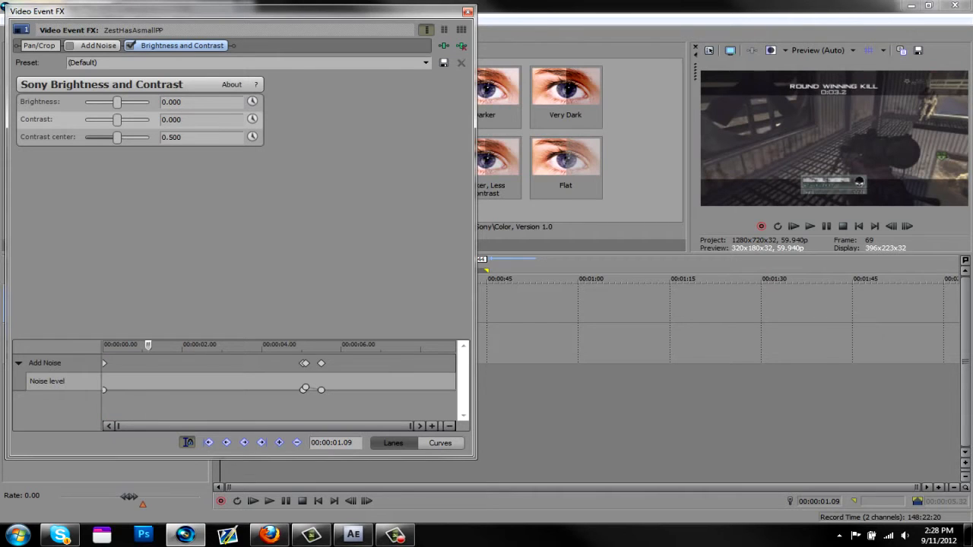
{"action": "mouse_move", "coordinate": [116, 101]}
{"action": "left_mouse_down"}
{"action": "mouse_move", "coordinate": [128, 101]}
{"action": "mouse_move", "coordinate": [115, 102]}
{"action": "left_mouse_up"}
{"action": "left_click_drag", "start_coordinate": [186, 102], "coordinate": [172, 102]}
{"action": "type", "text": "0"}
{"action": "key", "text": "Return"}
{"action": "mouse_move", "coordinate": [117, 119]}
{"action": "left_mouse_down"}
{"action": "mouse_move", "coordinate": [144, 120]}
{"action": "mouse_move", "coordinate": [117, 119]}
{"action": "left_mouse_up"}
{"action": "double_click", "coordinate": [173, 119]}
{"action": "type", "text": "0"}
{"action": "key", "text": "Return"}
- Set Brightness to 0.263 and Contrast to 0.474 with the cursor at 00:00:05.06
{"action": "left_click_drag", "start_coordinate": [149, 395], "coordinate": [303, 396]}
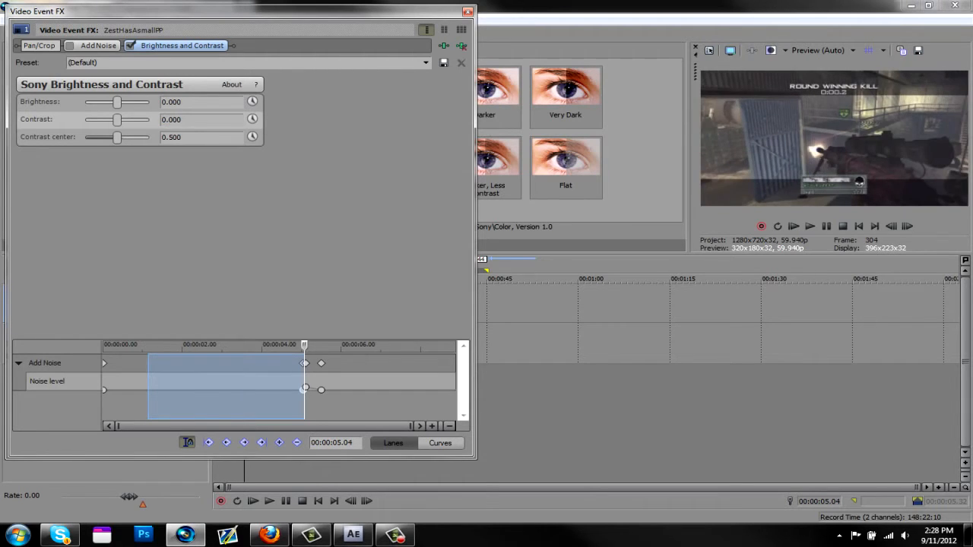
{"action": "left_click", "coordinate": [303, 389]}
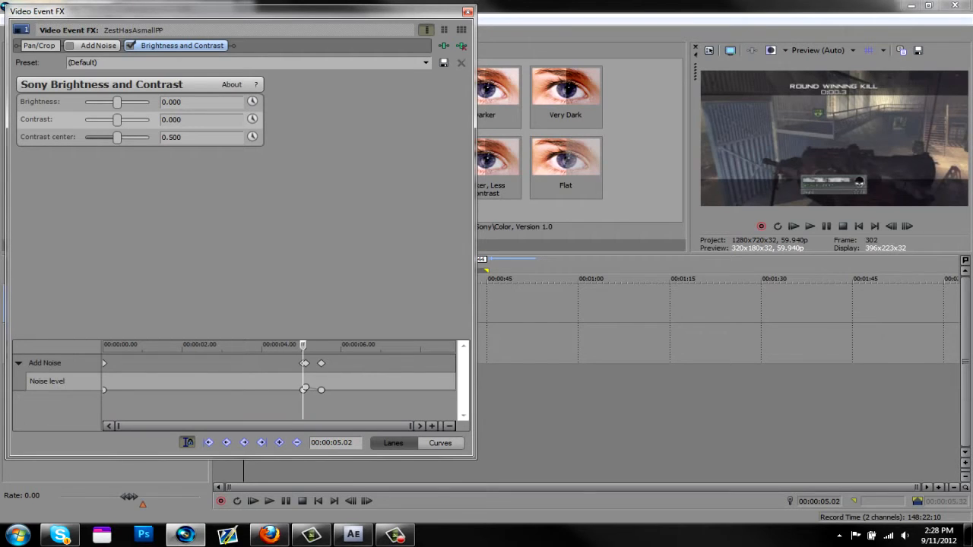
{"action": "key", "text": "Right"}
{"action": "key", "text": "Right"}
{"action": "key", "text": "Right"}
{"action": "key", "text": "Right"}
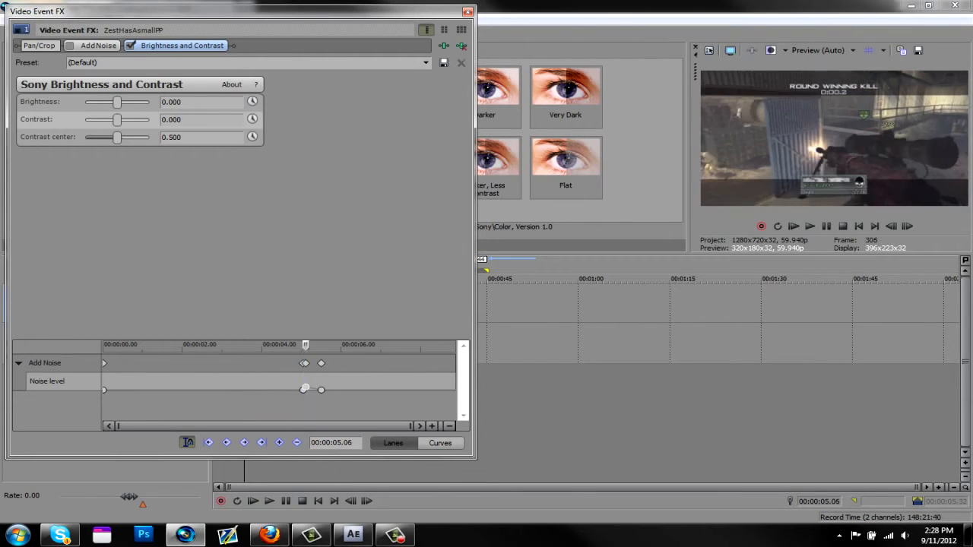
{"action": "left_click_drag", "start_coordinate": [117, 102], "coordinate": [132, 119]}
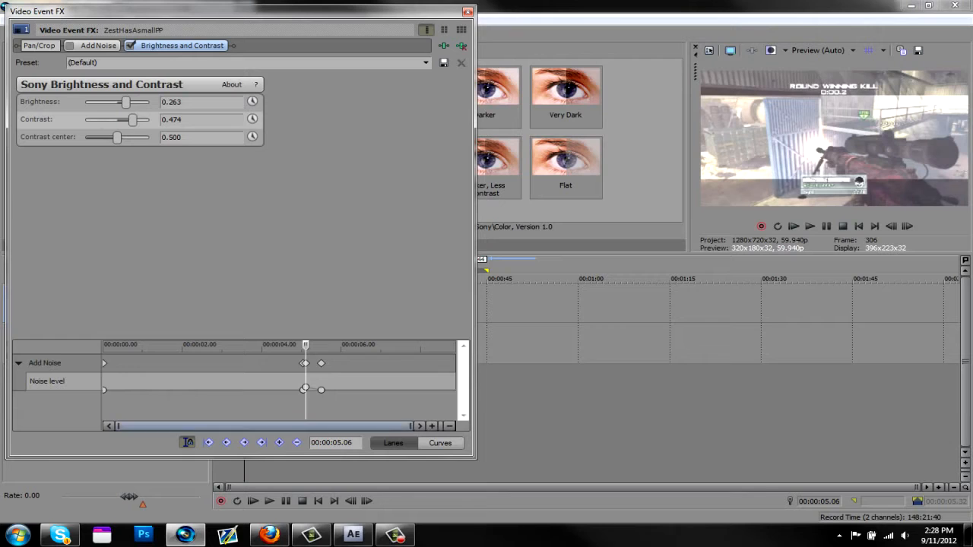
- Set Brightness and Contrast to 0 with the cursor at 00:00:05.21 and close the effect settings
{"action": "left_click_drag", "start_coordinate": [306, 346], "coordinate": [315, 346]}
{"action": "left_click", "coordinate": [172, 102]}
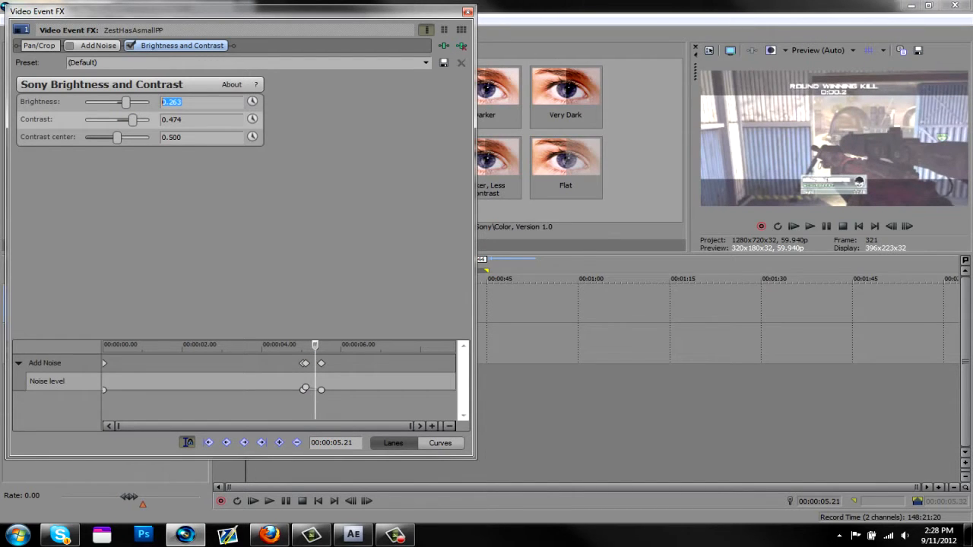
{"action": "type", "text": "0"}
{"action": "key", "text": "Return"}
{"action": "key", "text": "Tab"}
{"action": "type", "text": "0"}
{"action": "key", "text": "Return"}
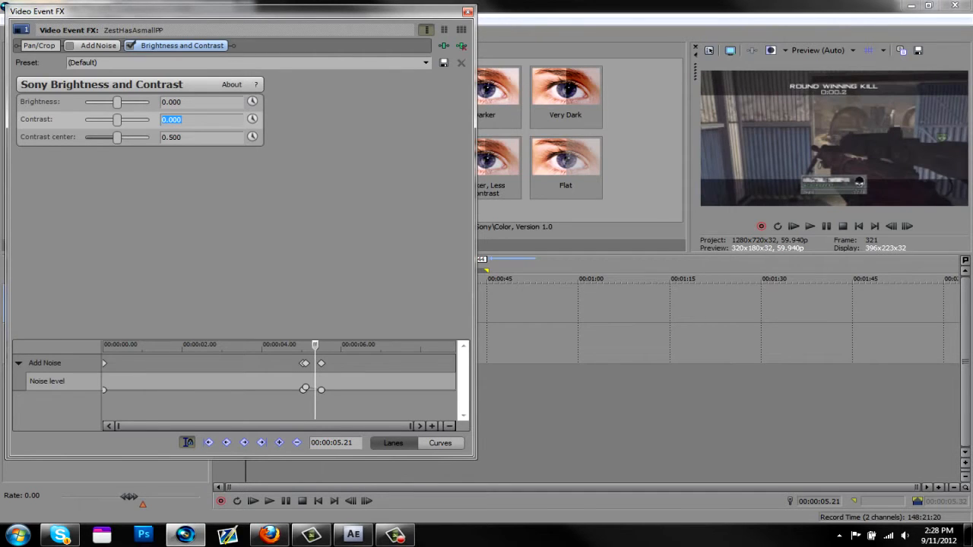
{"action": "left_click", "coordinate": [468, 11]}
- Preview the clip with Brightness and Contrast applied by playing it and stepping through the frames after 00:00:05.19
{"action": "left_click_drag", "start_coordinate": [245, 279], "coordinate": [236, 279]}
{"action": "key", "text": "space"}
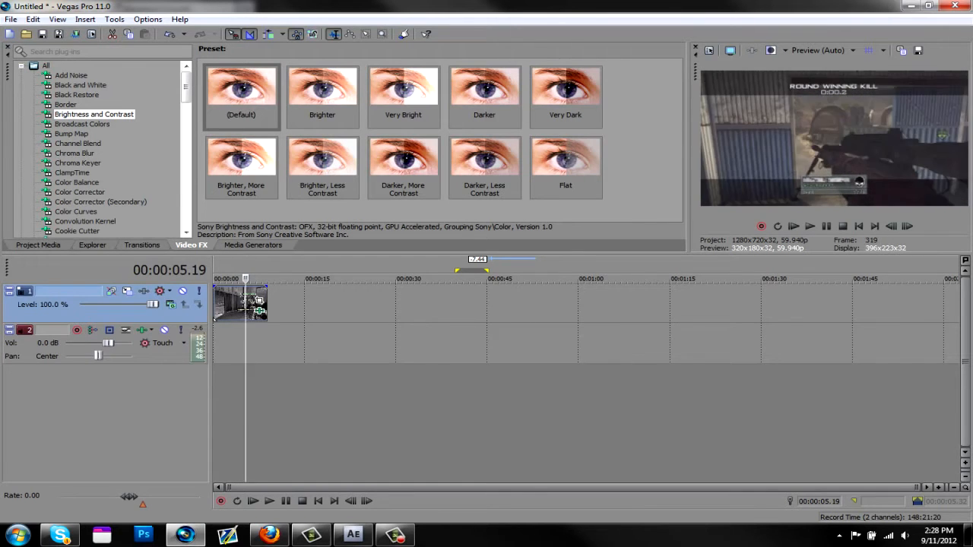
{"action": "key", "text": "Right"}
{"action": "key", "text": "Right"}
{"action": "key", "text": "Left"}
{"action": "key", "text": "Left"}
{"action": "key", "text": "Left"}
{"action": "key", "text": "Left"}
{"action": "key", "text": "Left"}
{"action": "key", "text": "Left"}
{"action": "key", "text": "Left"}
{"action": "key", "text": "Left"}
{"action": "key", "text": "Left"}
{"action": "key", "text": "Left"}
{"action": "key", "text": "Left"}
{"action": "key", "text": "Left"}
{"action": "key", "text": "Left"}
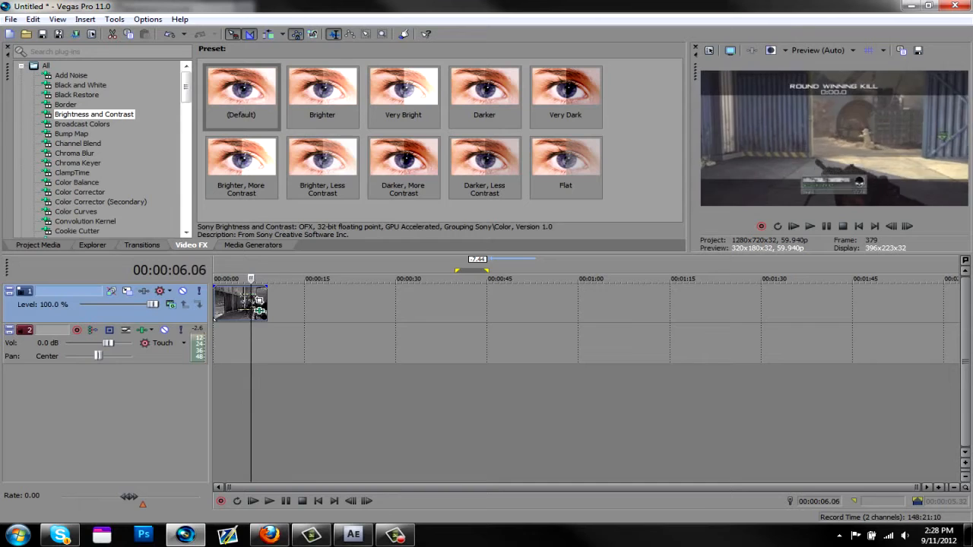
- Place the cursor at 00:00:01.33, disable the clip's Brightness and Contrast effect, and close the effect settings
{"action": "mouse_move", "coordinate": [241, 279]}
{"action": "left_mouse_down"}
{"action": "mouse_move", "coordinate": [259, 279]}
{"action": "mouse_move", "coordinate": [222, 279]}
{"action": "left_mouse_up"}
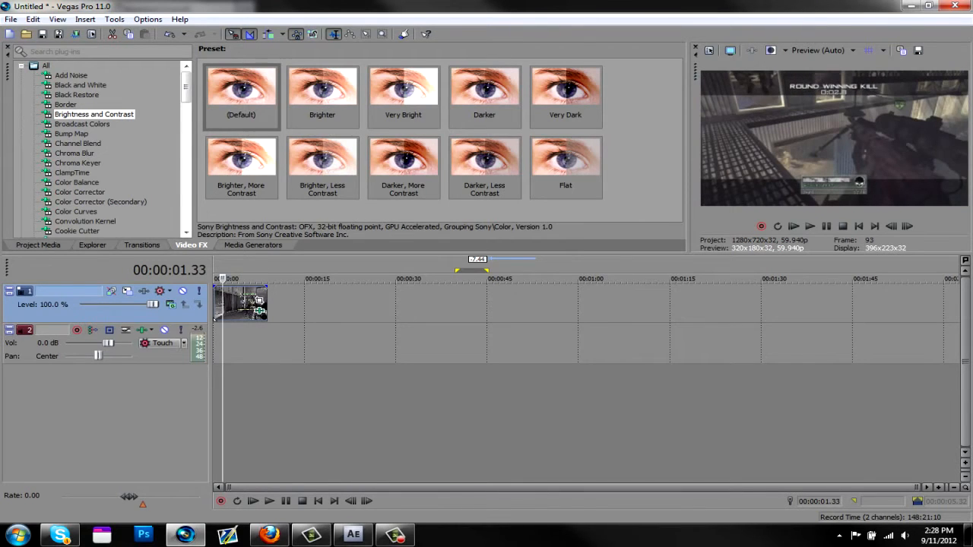
{"action": "left_click", "coordinate": [260, 311]}
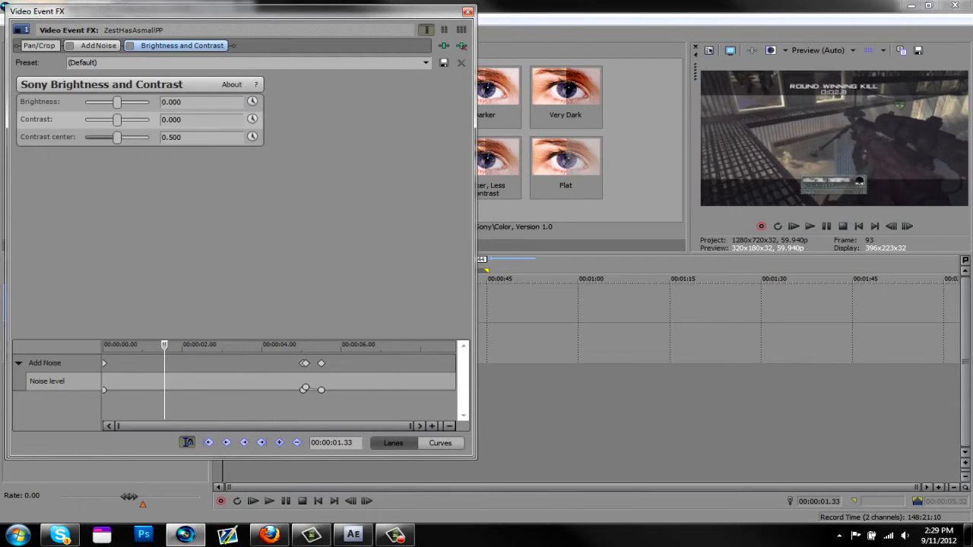
{"action": "left_click", "coordinate": [467, 12]}
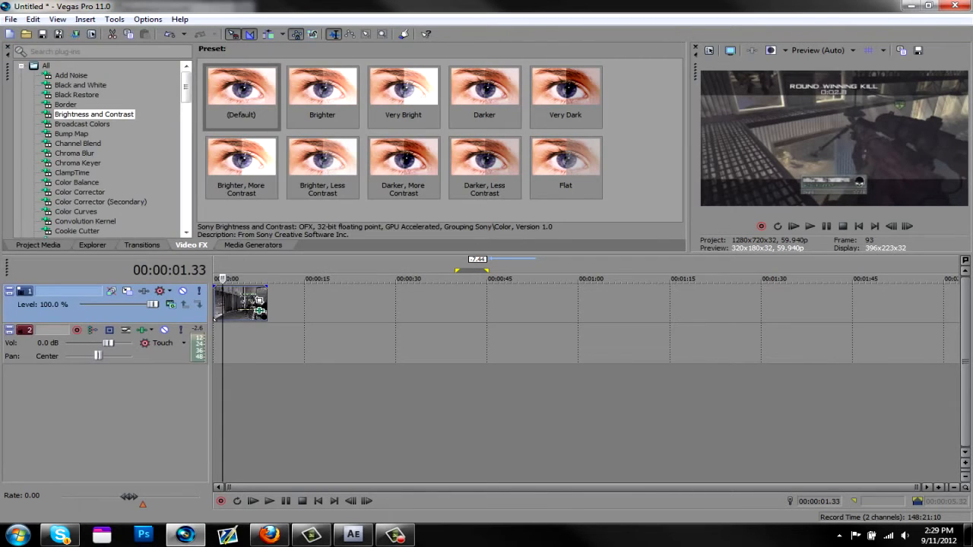
- Examine the presets of the video effects from Broadcast Colors through Color Curves, plus Magic Bullet Looks
{"action": "left_click", "coordinate": [82, 124]}
{"action": "left_click", "coordinate": [72, 134]}
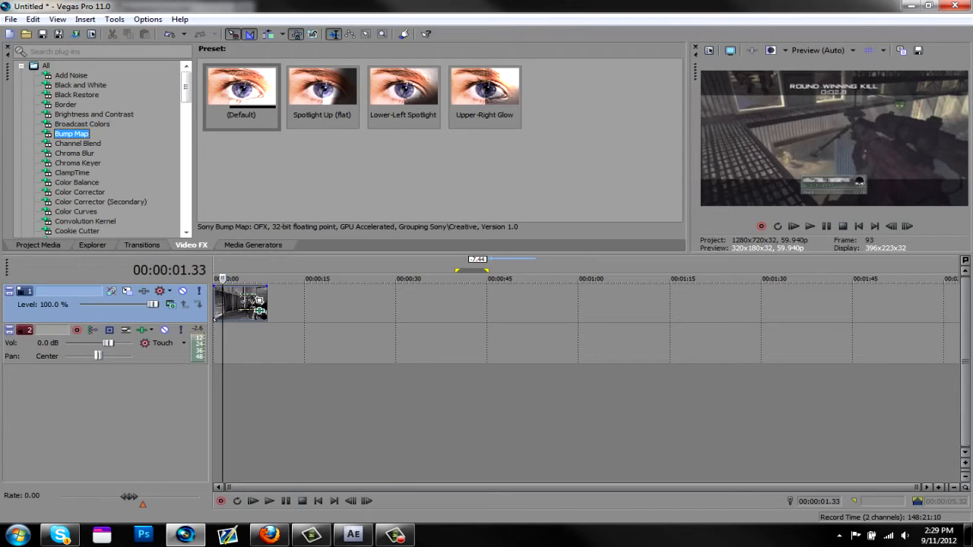
{"action": "left_click", "coordinate": [78, 144]}
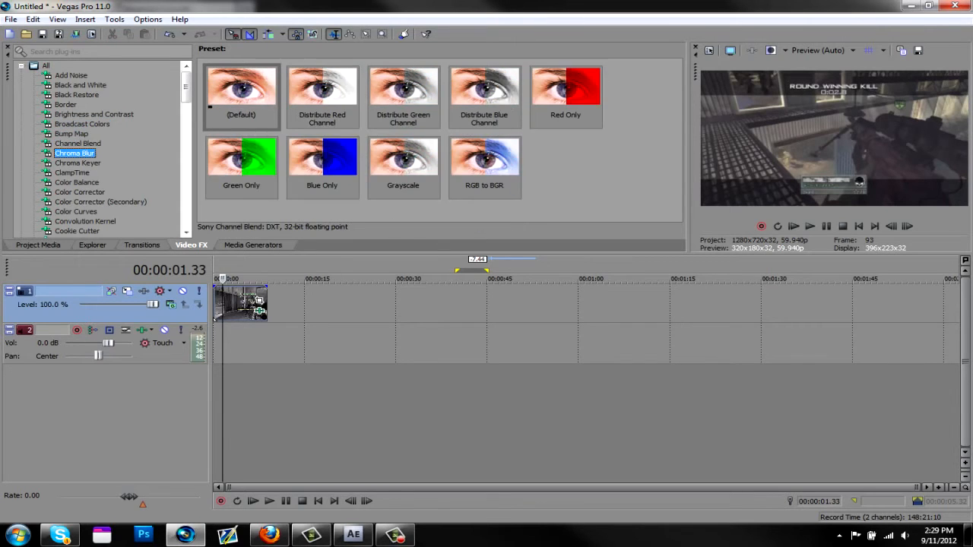
{"action": "left_click", "coordinate": [74, 154]}
{"action": "left_click", "coordinate": [78, 162]}
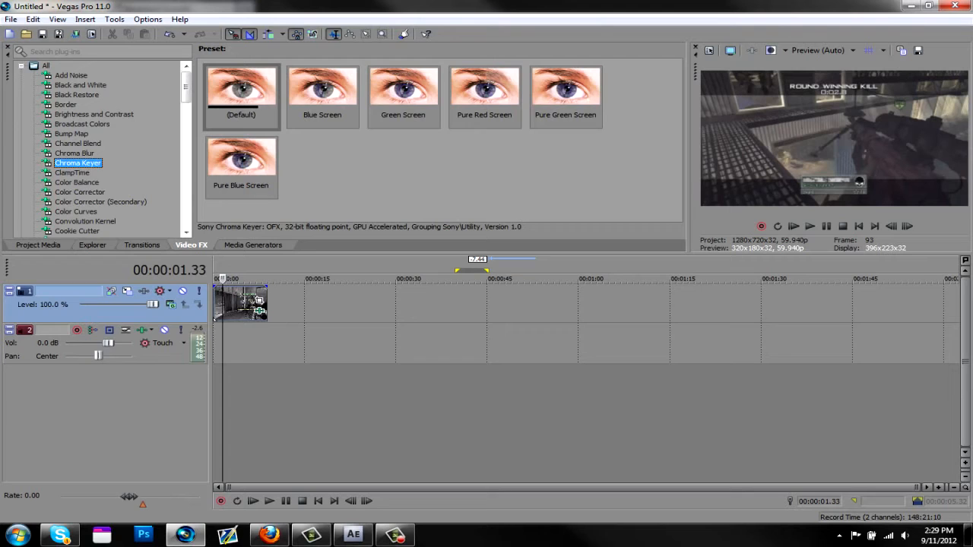
{"action": "left_click", "coordinate": [72, 172]}
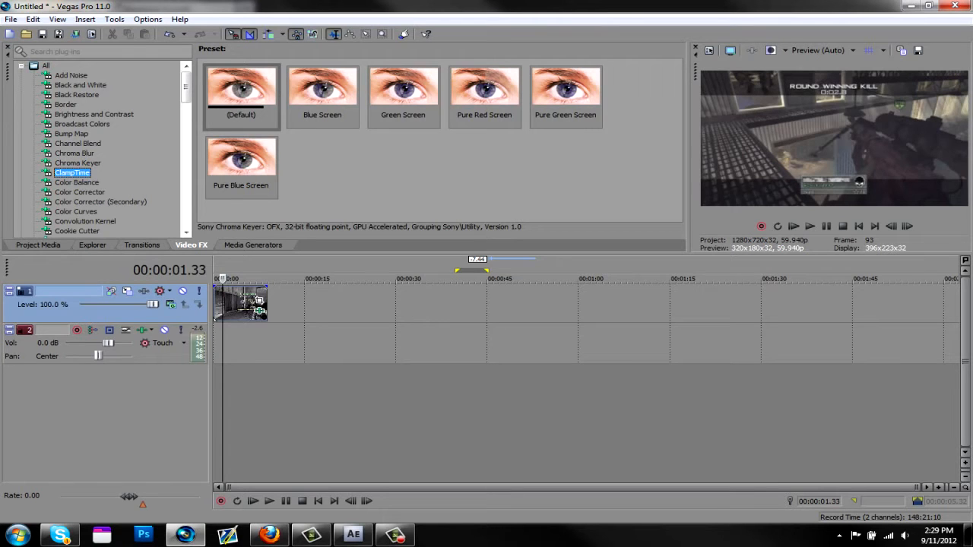
{"action": "scroll", "coordinate": [73, 178], "scroll_direction": "down", "scroll_amount": 1}
{"action": "left_click", "coordinate": [76, 183]}
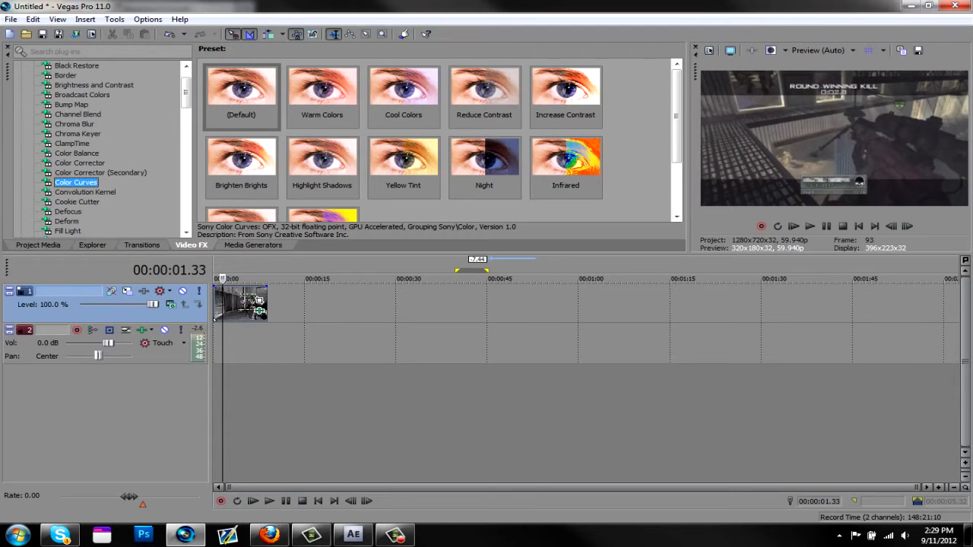
{"action": "left_click_drag", "start_coordinate": [186, 93], "coordinate": [187, 129]}
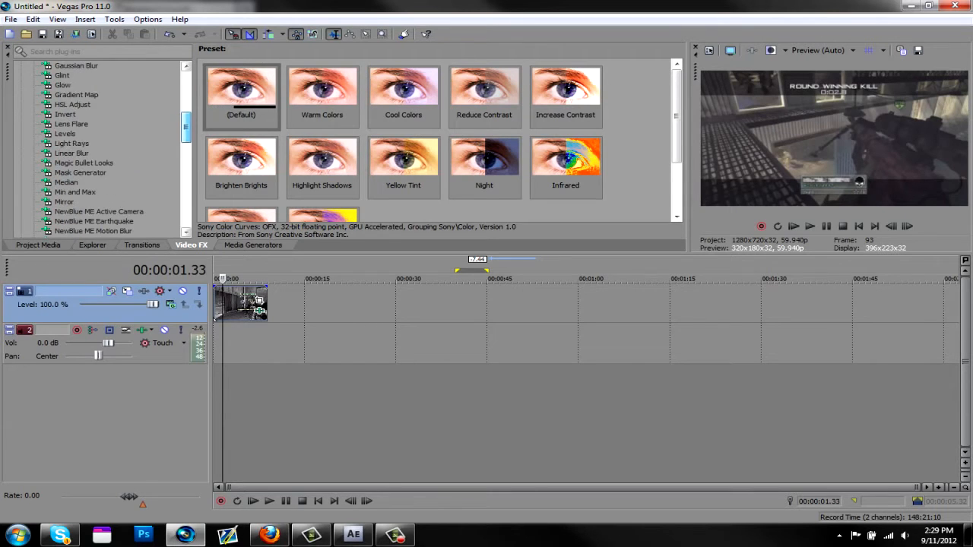
{"action": "left_click", "coordinate": [84, 162]}
{"action": "scroll", "coordinate": [98, 148], "scroll_direction": "up", "scroll_amount": 15}
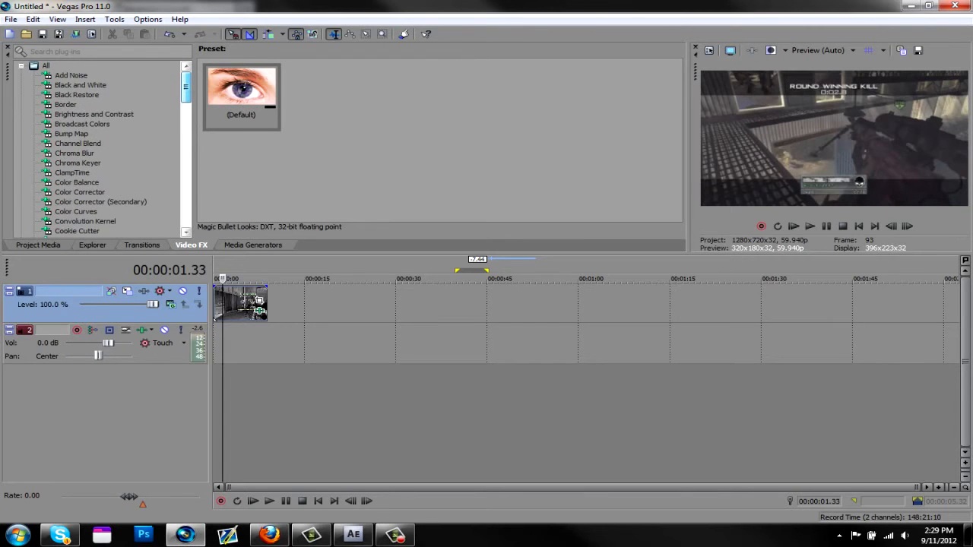
- Apply the (Default) Color Curves preset to the gameplay clip and bend its RGB curve into an S shape
{"action": "left_click", "coordinate": [76, 212]}
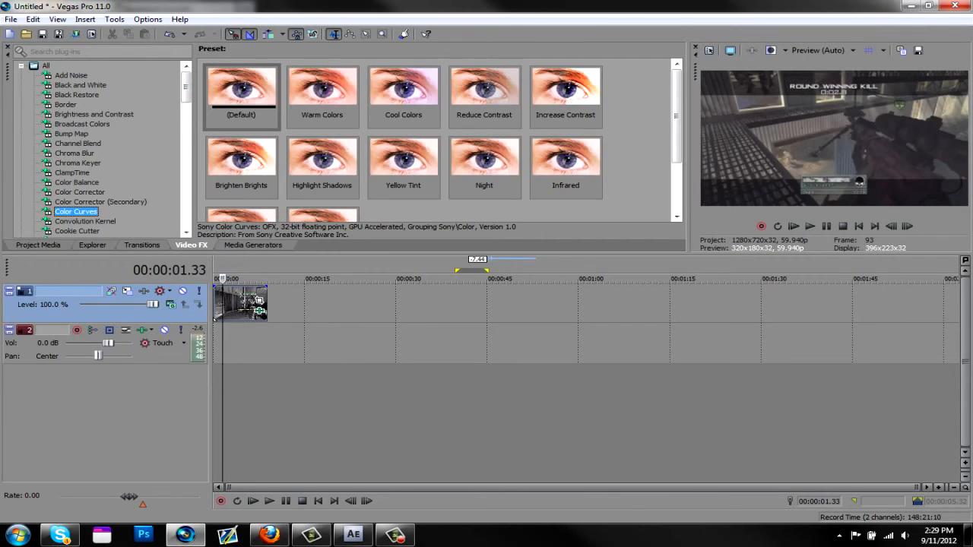
{"action": "left_click", "coordinate": [241, 93]}
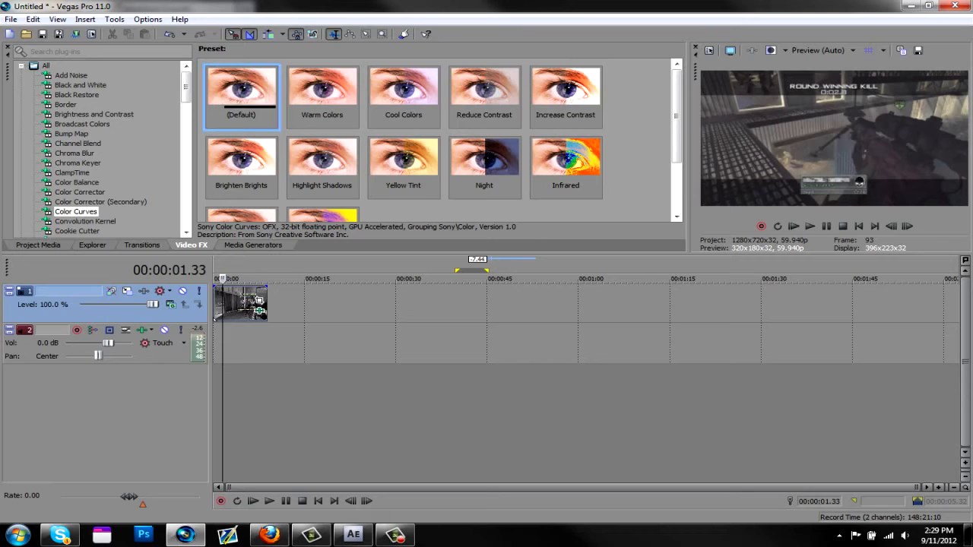
{"action": "left_click_drag", "start_coordinate": [255, 302], "coordinate": [257, 302]}
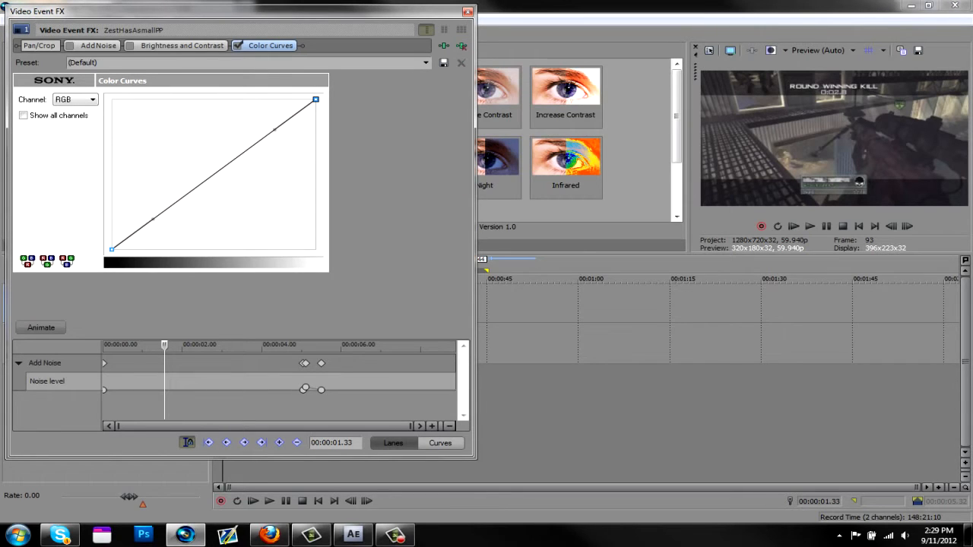
{"action": "left_click_drag", "start_coordinate": [153, 220], "coordinate": [158, 237]}
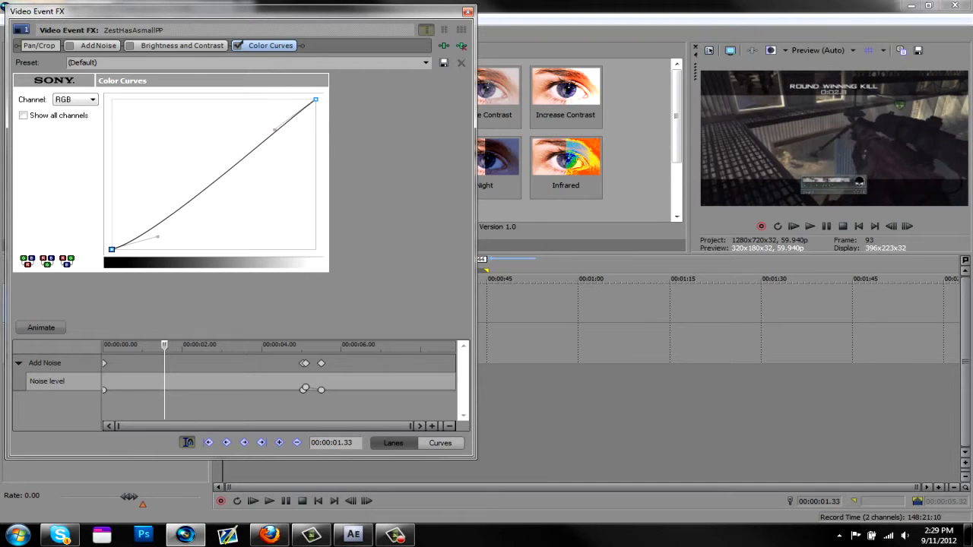
{"action": "left_click_drag", "start_coordinate": [274, 130], "coordinate": [188, 111]}
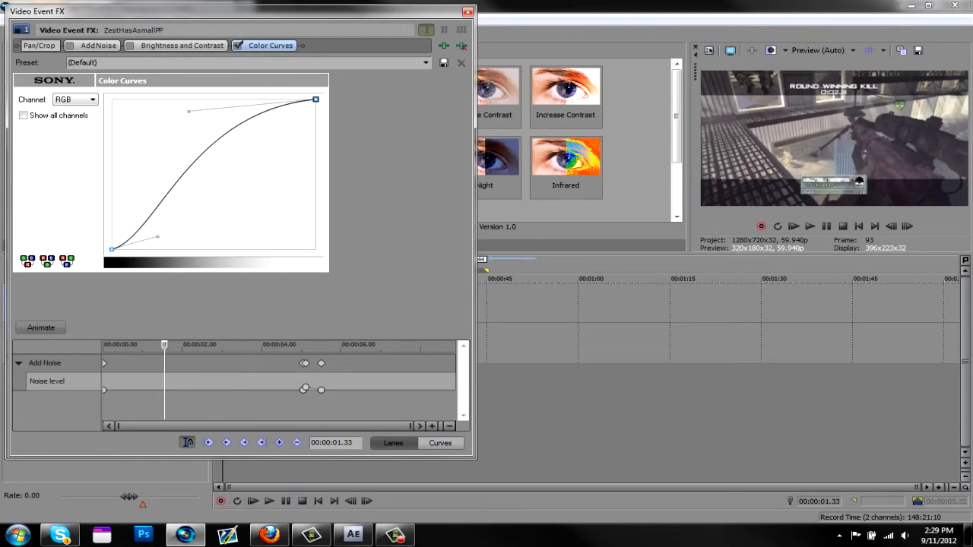
- Flatten the RGB curve to nearly straight, reset the lower point's tangent, and close the effect settings
{"action": "left_click_drag", "start_coordinate": [188, 112], "coordinate": [262, 136]}
{"action": "left_click_drag", "start_coordinate": [157, 237], "coordinate": [146, 230]}
{"action": "right_click", "coordinate": [145, 230]}
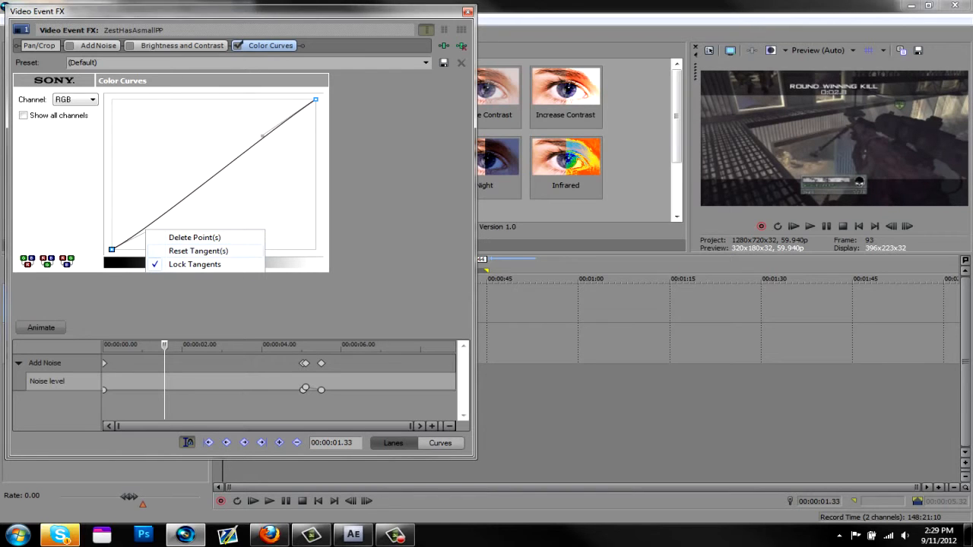
{"action": "left_click", "coordinate": [198, 251]}
{"action": "left_click", "coordinate": [467, 11]}
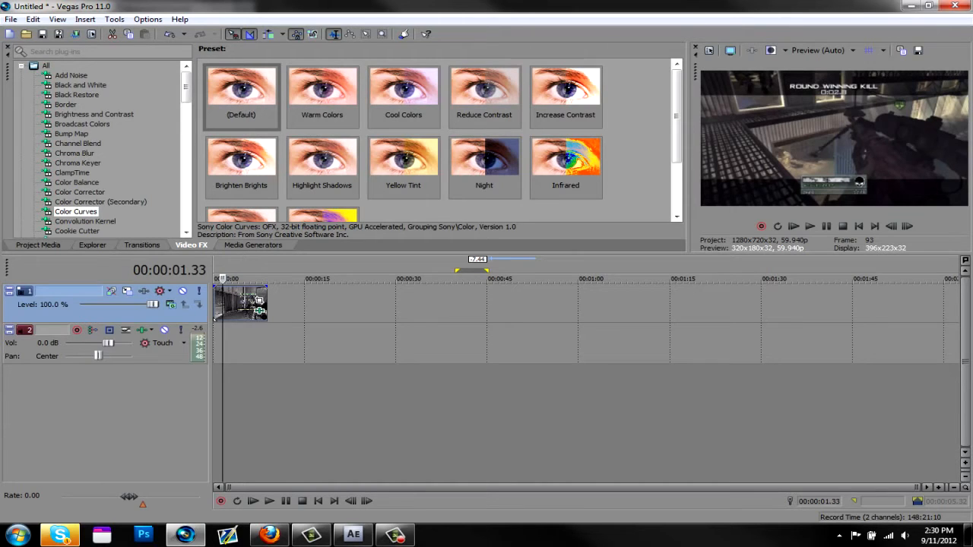
- Apply the Defocus preset Circle, Moderate Bloom to the clip and set its Radius to 0.36
{"action": "left_click_drag", "start_coordinate": [186, 86], "coordinate": [187, 108]}
{"action": "left_click", "coordinate": [68, 124]}
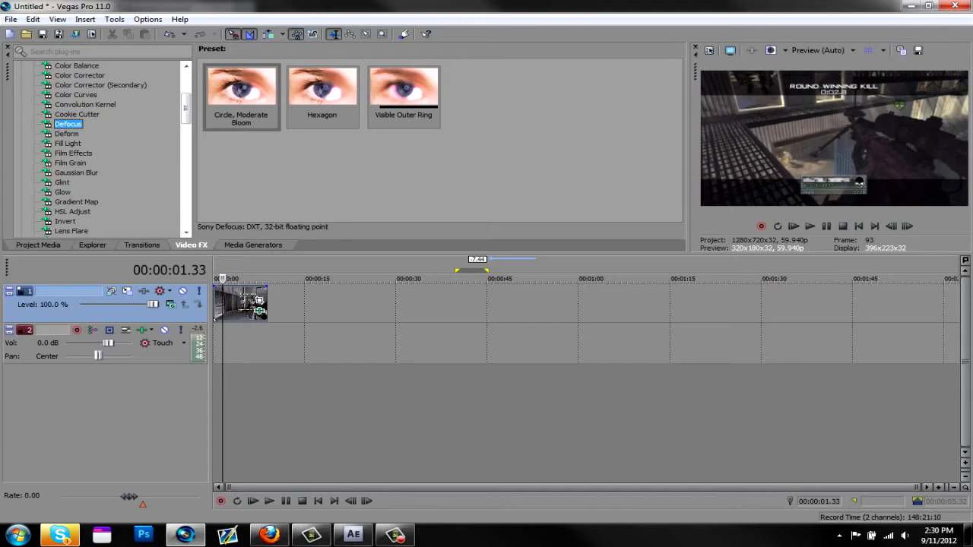
{"action": "left_click_drag", "start_coordinate": [241, 95], "coordinate": [238, 304]}
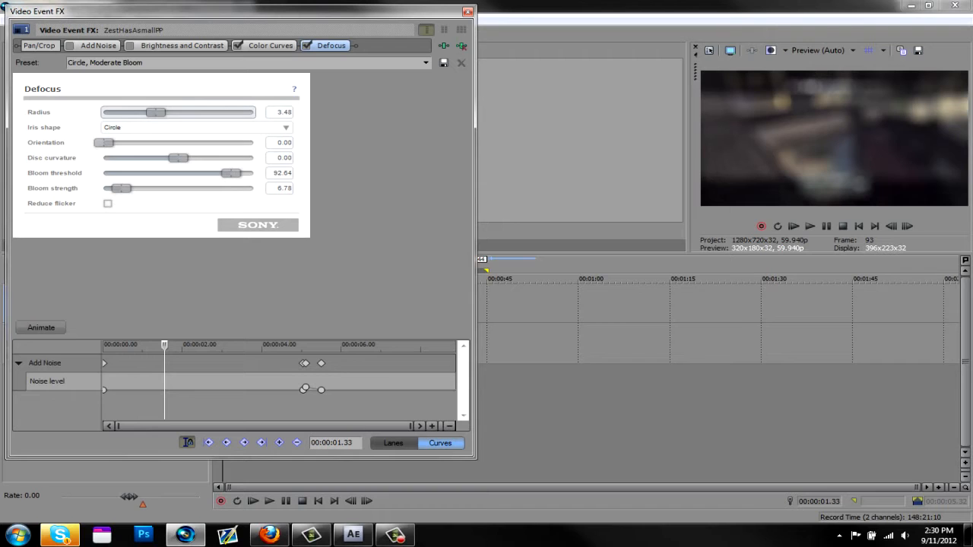
{"action": "left_click_drag", "start_coordinate": [156, 111], "coordinate": [109, 112]}
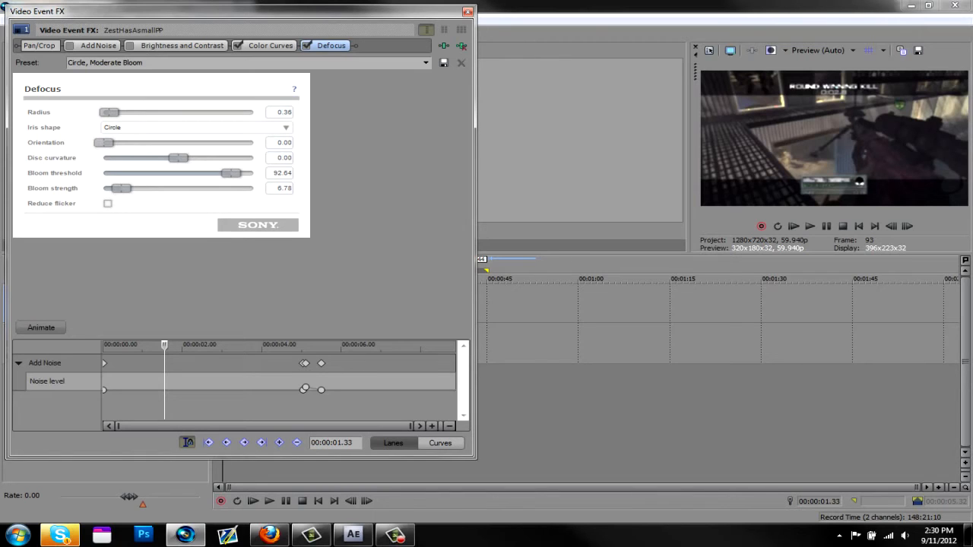
- Animate Defocus from 00:00:01.33 and set its Radius to 2.08 at 00:00:02.01
{"action": "left_click", "coordinate": [41, 328]}
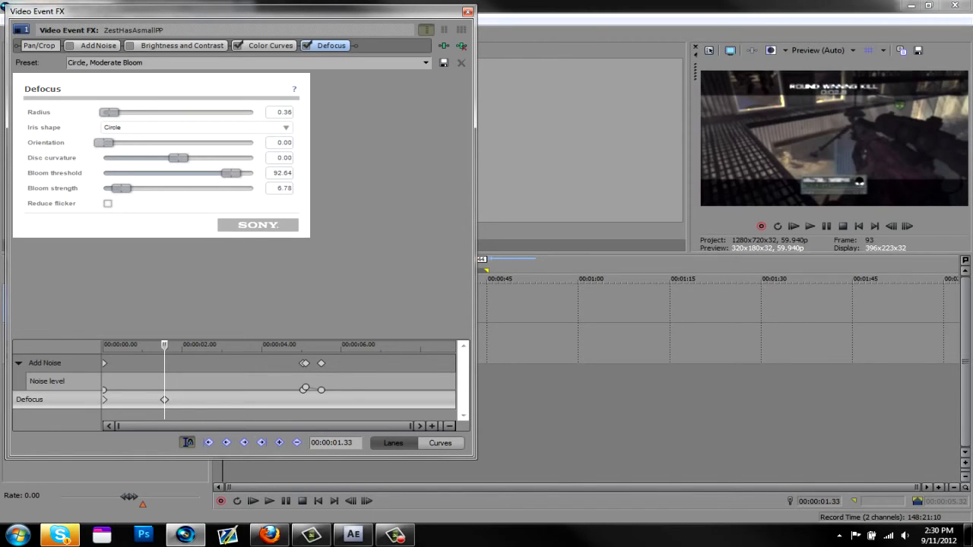
{"action": "left_click_drag", "start_coordinate": [164, 346], "coordinate": [183, 346]}
{"action": "left_click_drag", "start_coordinate": [110, 113], "coordinate": [135, 112]}
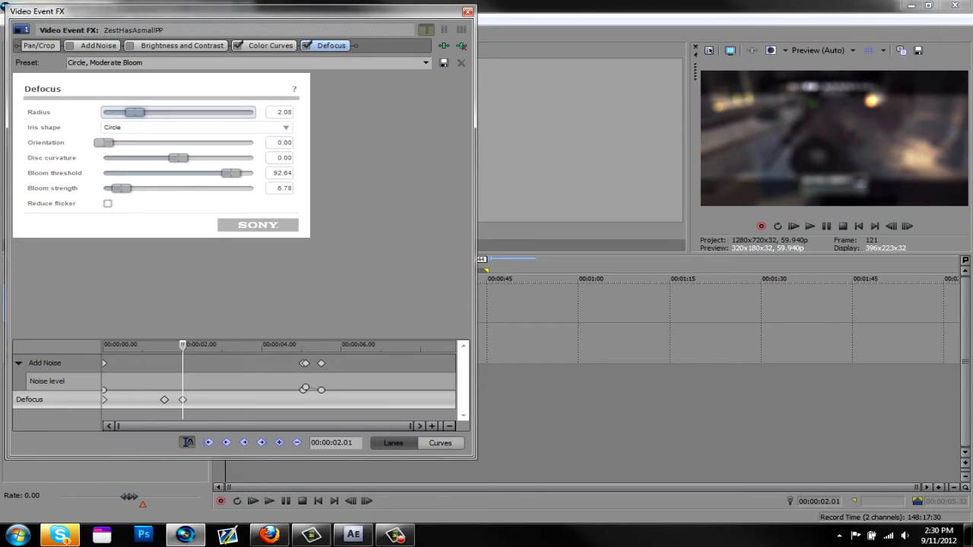
- Add a Defocus keyframe with Radius 0.32 at 00:00:02.23 and close the effect settings
{"action": "left_click_drag", "start_coordinate": [181, 346], "coordinate": [198, 346]}
{"action": "left_click", "coordinate": [280, 443]}
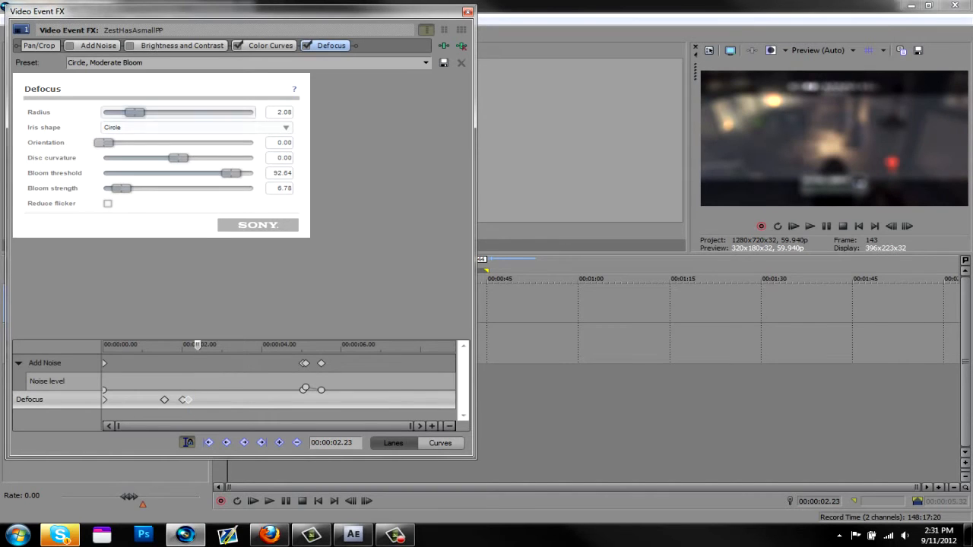
{"action": "left_click_drag", "start_coordinate": [135, 113], "coordinate": [108, 112]}
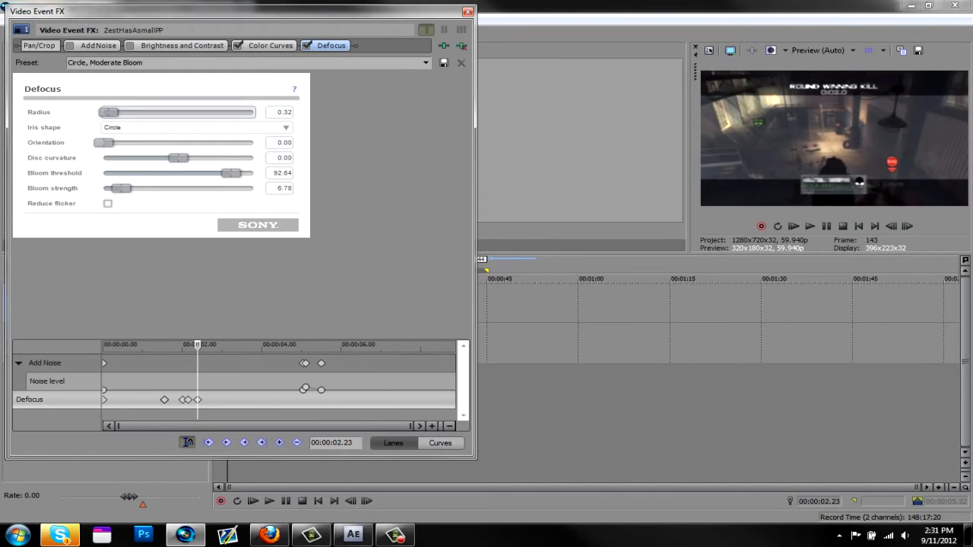
{"action": "left_click", "coordinate": [468, 11]}
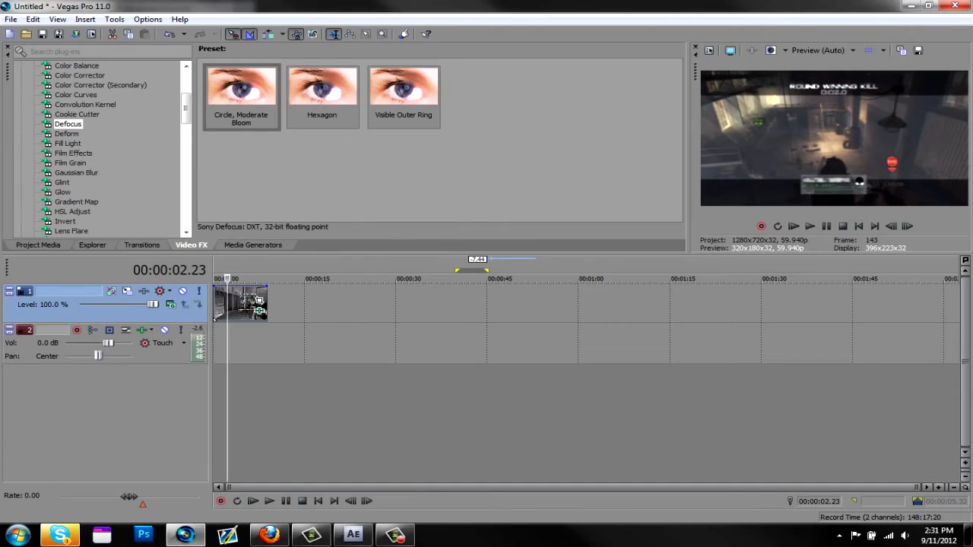
- Preview the Defocus animation by playing the clip from the start and moving through the defocused section
{"action": "left_click_drag", "start_coordinate": [228, 279], "coordinate": [214, 279]}
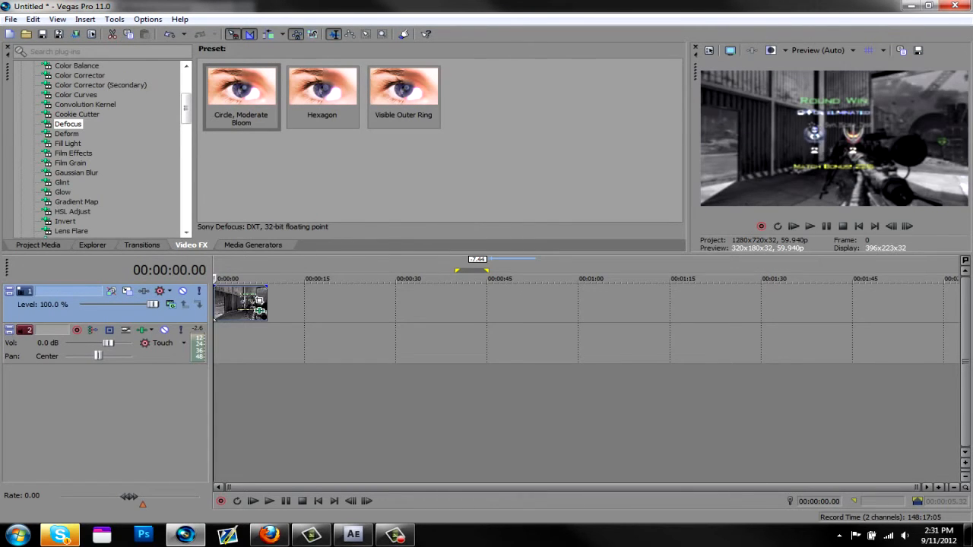
{"action": "key", "text": "space"}
{"action": "key", "text": "Left"}
{"action": "key", "text": "Left"}
{"action": "key", "text": "Left"}
{"action": "key", "text": "Left"}
{"action": "key", "text": "Right"}
{"action": "key", "text": "Right"}
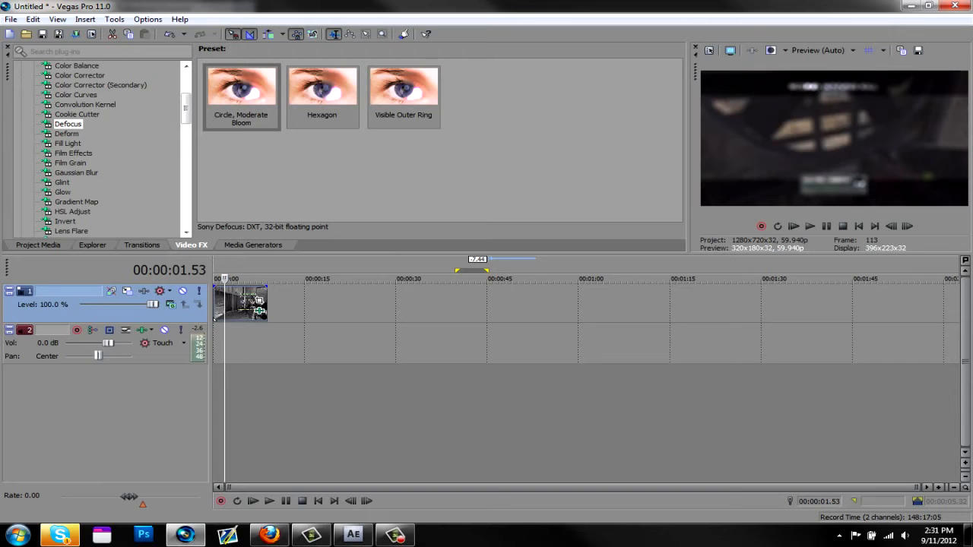
{"action": "key", "text": "space"}
{"action": "key", "text": "space"}
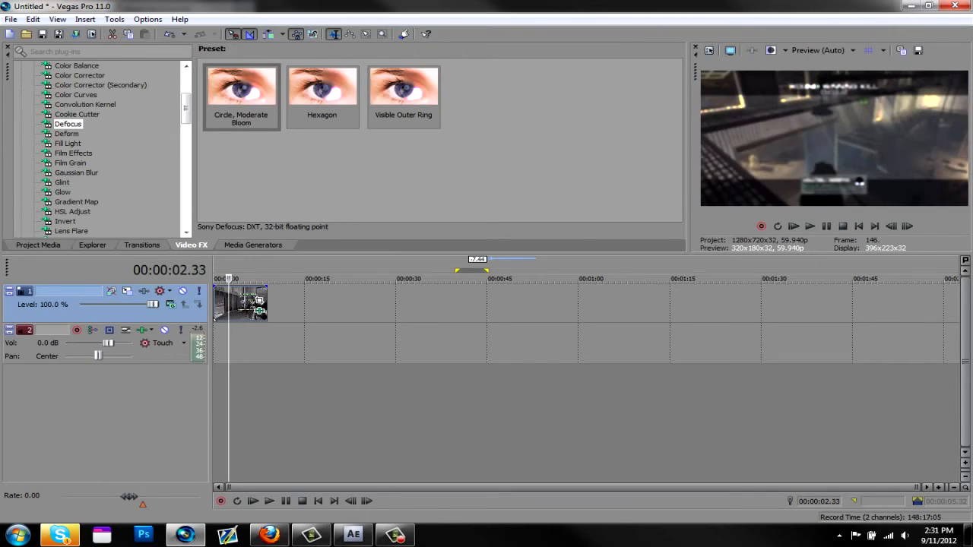
{"action": "key", "text": "Right"}
{"action": "key", "text": "Right"}
{"action": "key", "text": "Right"}
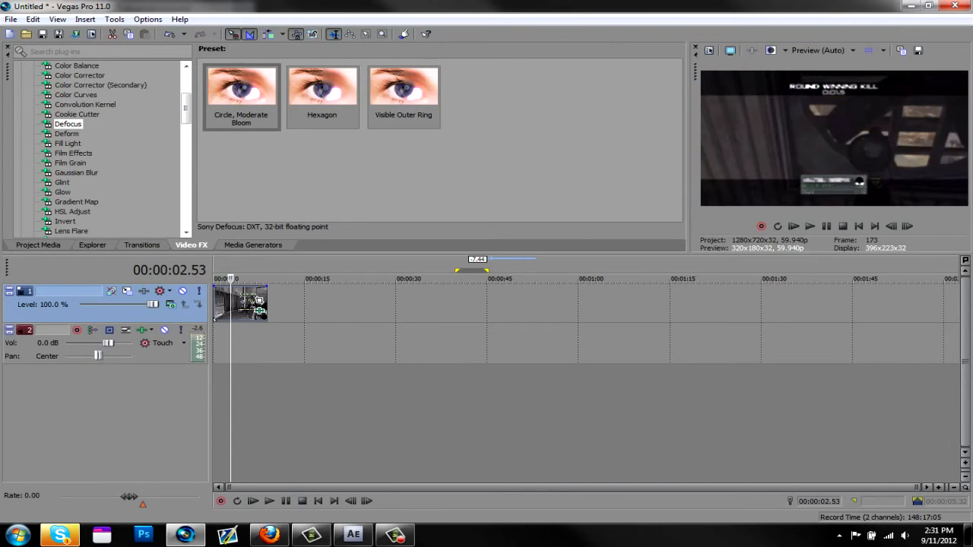
- Place the cursor at 00:00:06.39, disable the clip's Defocus and Color Curves effects, and close the effect settings
{"action": "left_click", "coordinate": [254, 310]}
{"action": "left_click", "coordinate": [259, 311]}
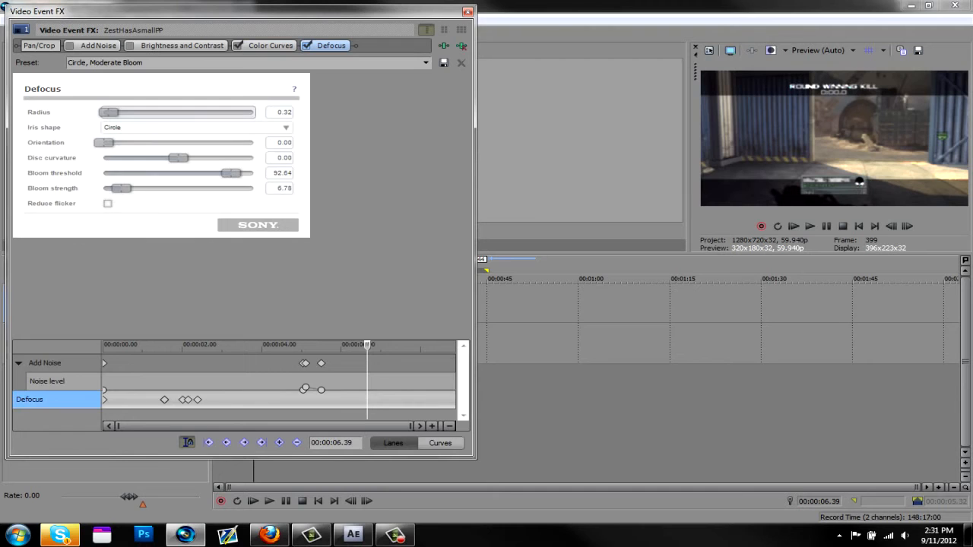
{"action": "left_click", "coordinate": [307, 46]}
{"action": "left_click", "coordinate": [239, 46]}
{"action": "left_click", "coordinate": [468, 12]}
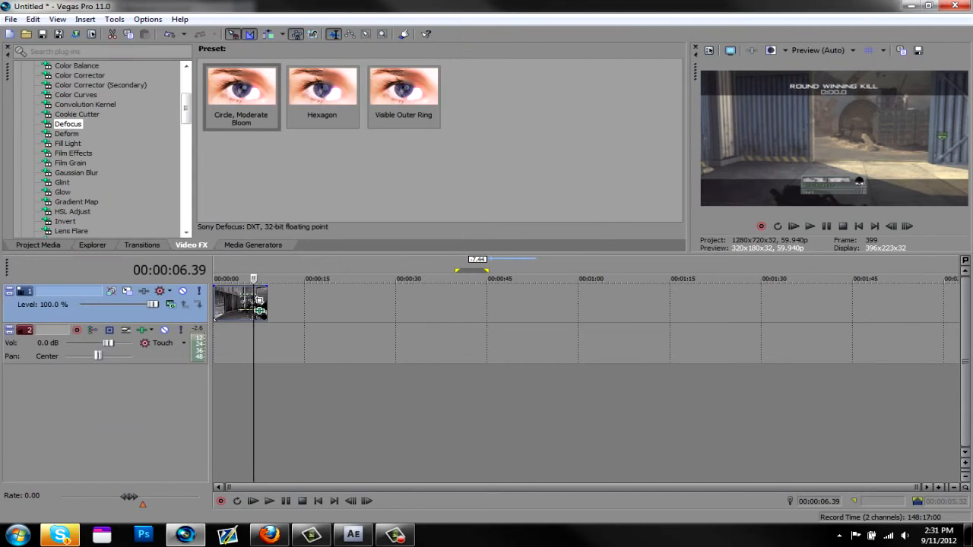
- Apply the Very Old Film preset of Film Effects to the clip and close the effect settings
{"action": "left_click_drag", "start_coordinate": [186, 109], "coordinate": [186, 112]}
{"action": "left_click", "coordinate": [66, 114]}
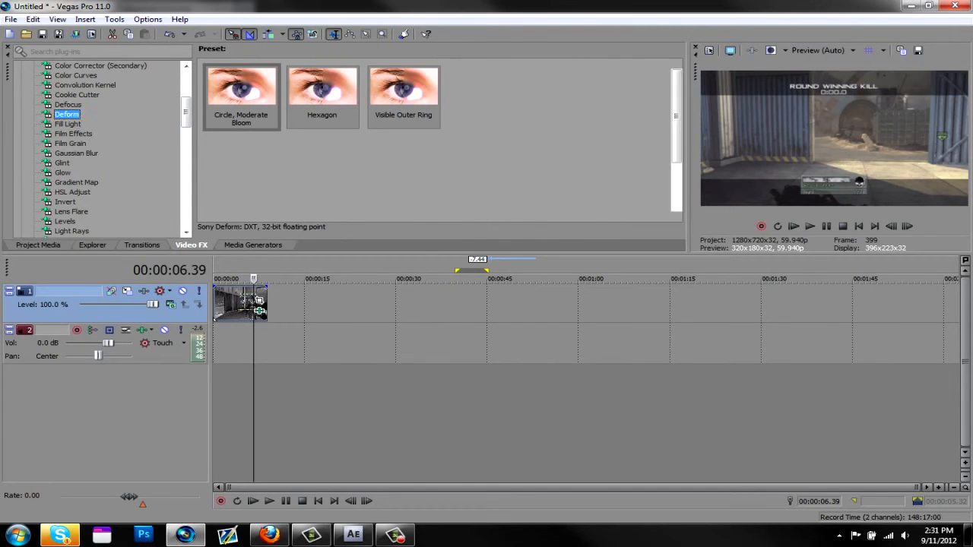
{"action": "left_click", "coordinate": [68, 124]}
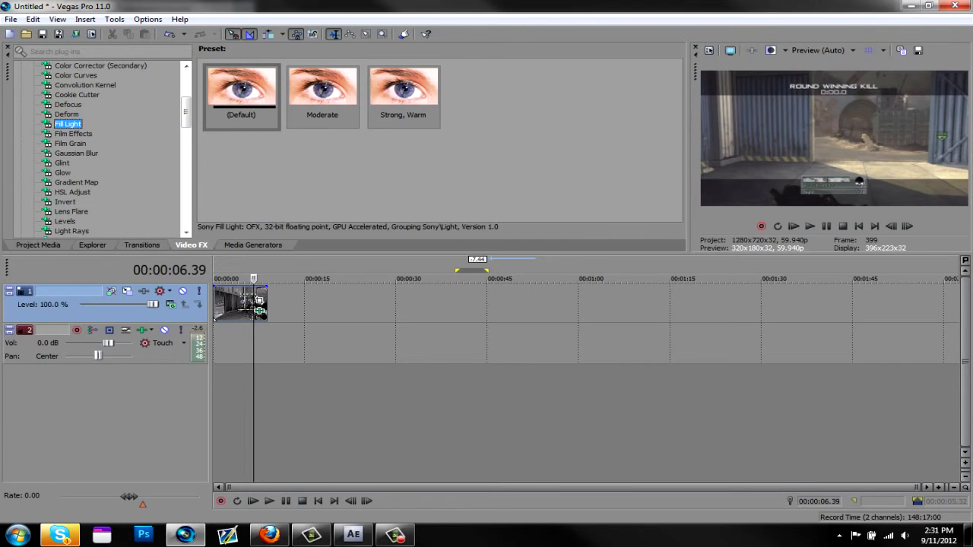
{"action": "left_click", "coordinate": [74, 133]}
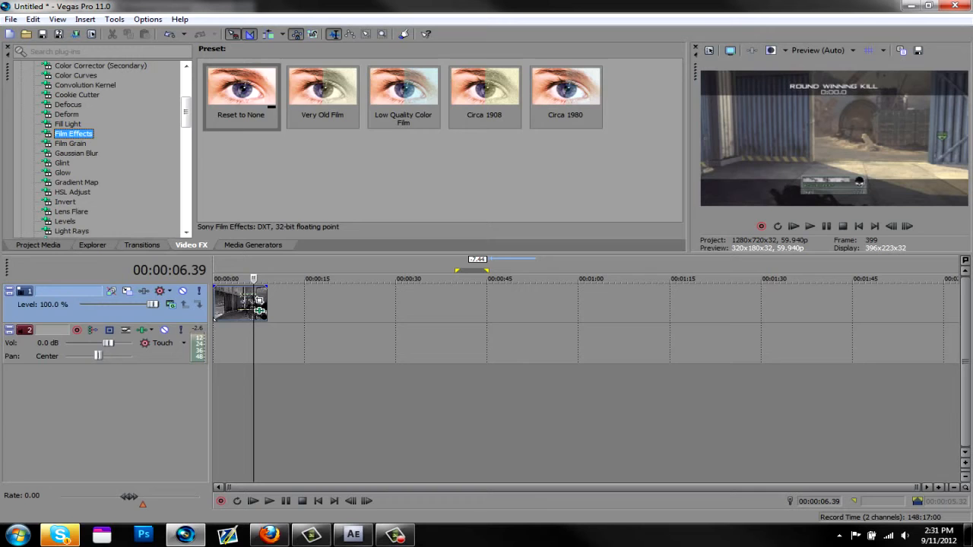
{"action": "left_click", "coordinate": [323, 93]}
{"action": "left_click_drag", "start_coordinate": [259, 309], "coordinate": [257, 307]}
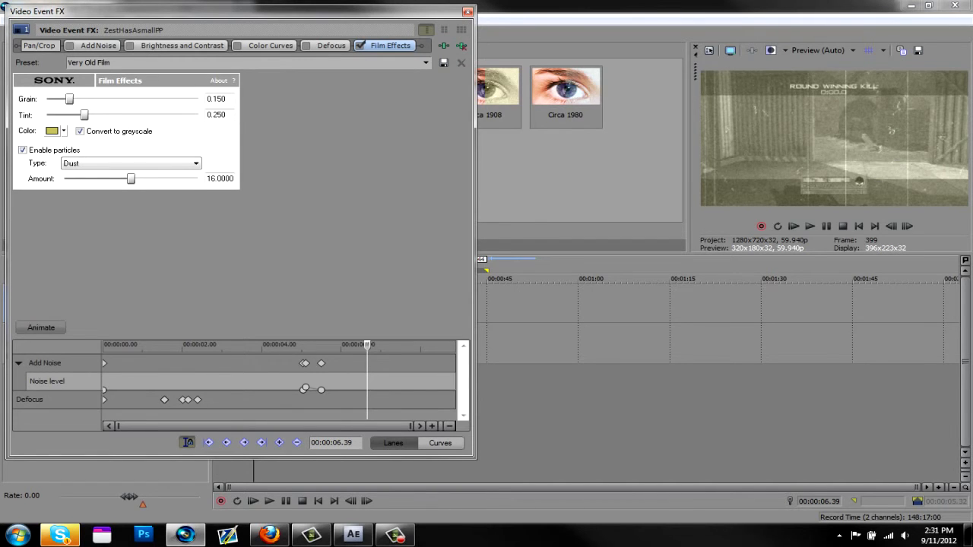
{"action": "left_click", "coordinate": [468, 12]}
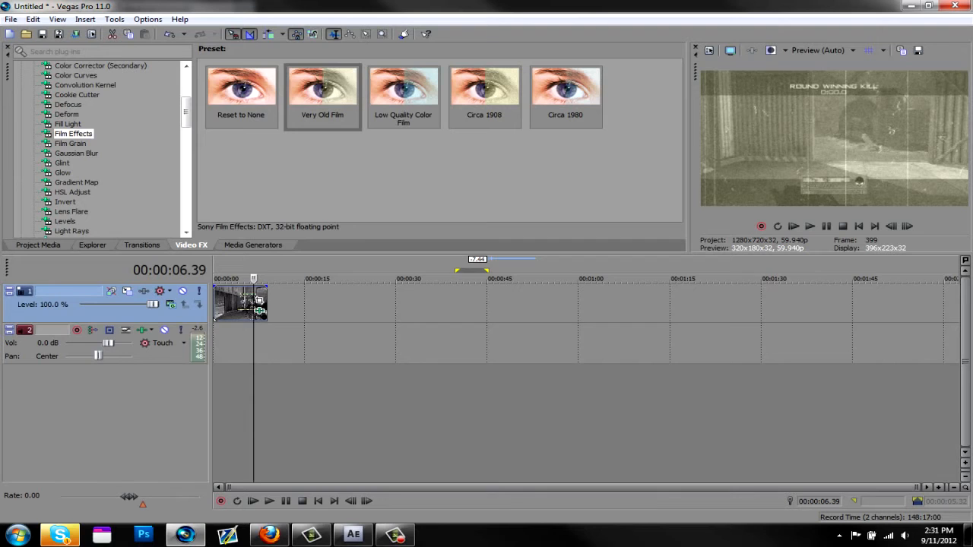
- Disable the clip's Film Effects effect and close the effect settings
{"action": "left_click", "coordinate": [261, 314]}
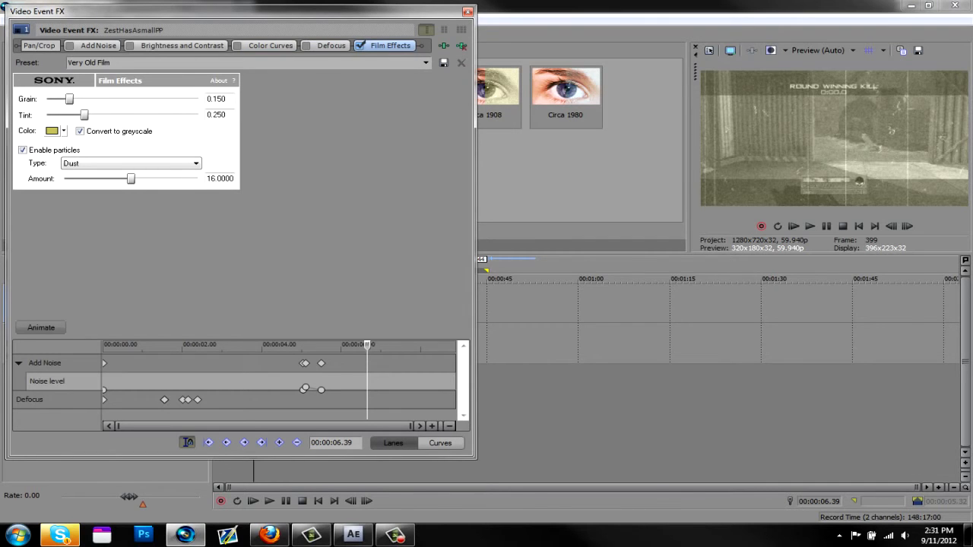
{"action": "left_click", "coordinate": [361, 45]}
{"action": "left_click", "coordinate": [467, 11]}
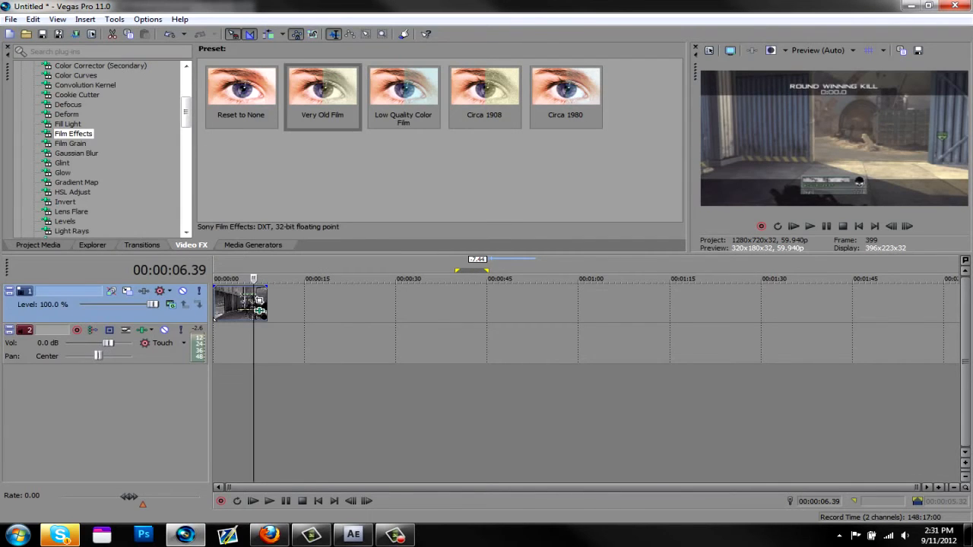
- Apply the Extreme Blur preset of Gaussian Blur to the clip, with horizontal range 0.2316 and vertical range 0
{"action": "left_click", "coordinate": [76, 154]}
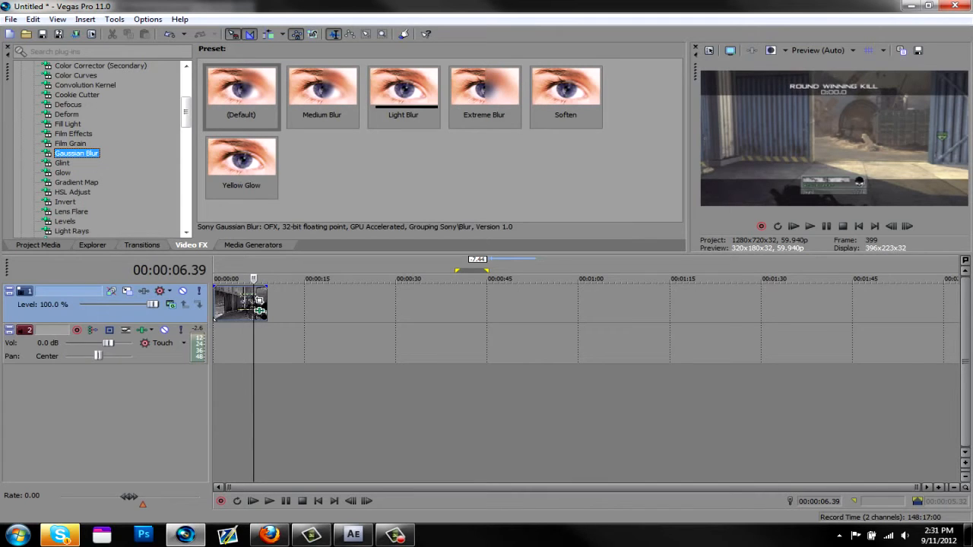
{"action": "left_click_drag", "start_coordinate": [484, 93], "coordinate": [239, 303]}
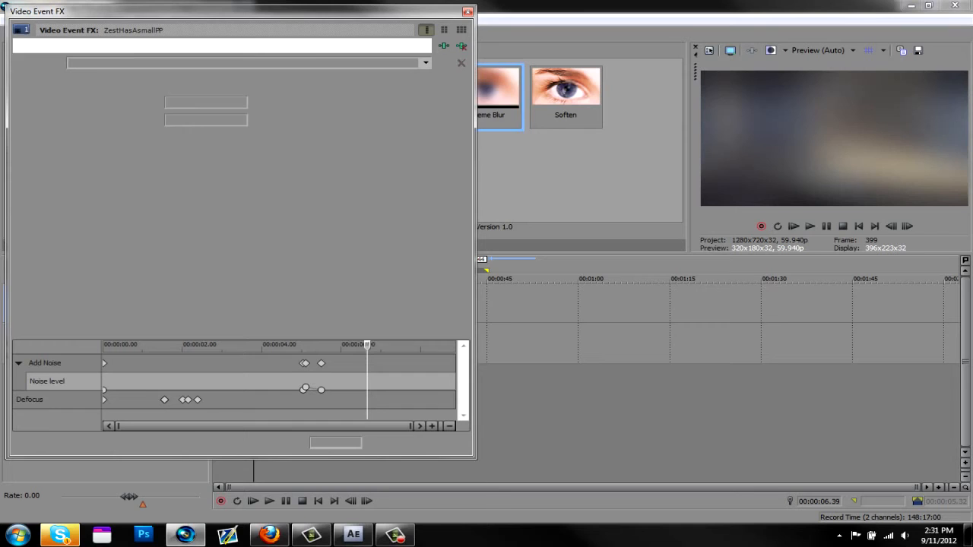
{"action": "mouse_move", "coordinate": [102, 101]}
{"action": "left_mouse_down"}
{"action": "mouse_move", "coordinate": [89, 102]}
{"action": "mouse_move", "coordinate": [108, 102]}
{"action": "mouse_move", "coordinate": [90, 102]}
{"action": "mouse_move", "coordinate": [90, 120]}
{"action": "mouse_move", "coordinate": [104, 102]}
{"action": "left_mouse_up"}
{"action": "left_click", "coordinate": [102, 121]}
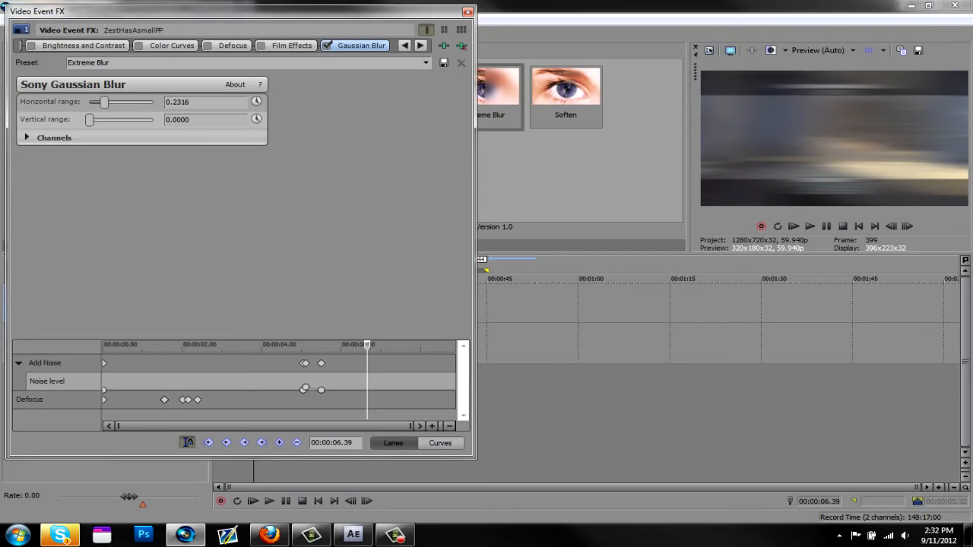
- Preview the blur briefly, reset its horizontal range to 0, and disable Gaussian Blur before closing the effect settings
{"action": "key", "text": "space"}
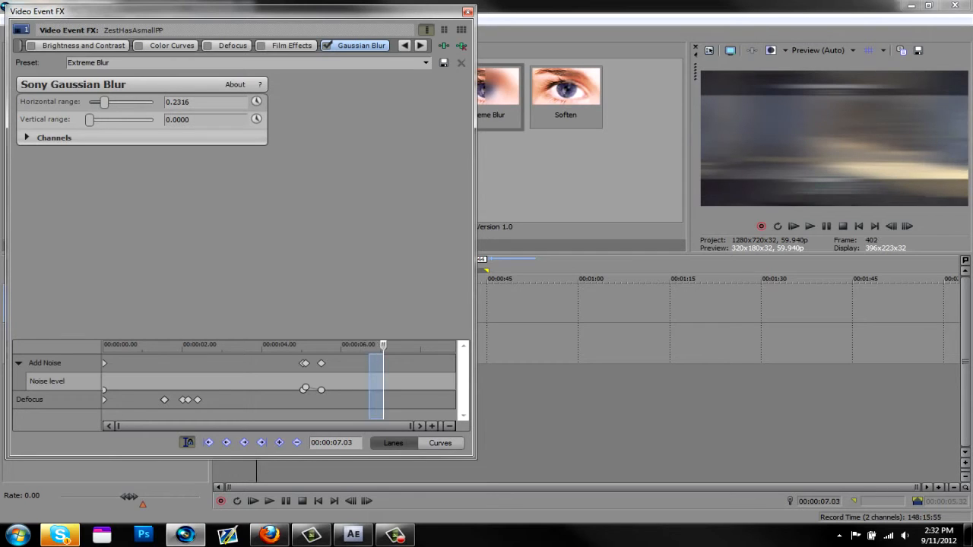
{"action": "left_click_drag", "start_coordinate": [104, 101], "coordinate": [88, 102]}
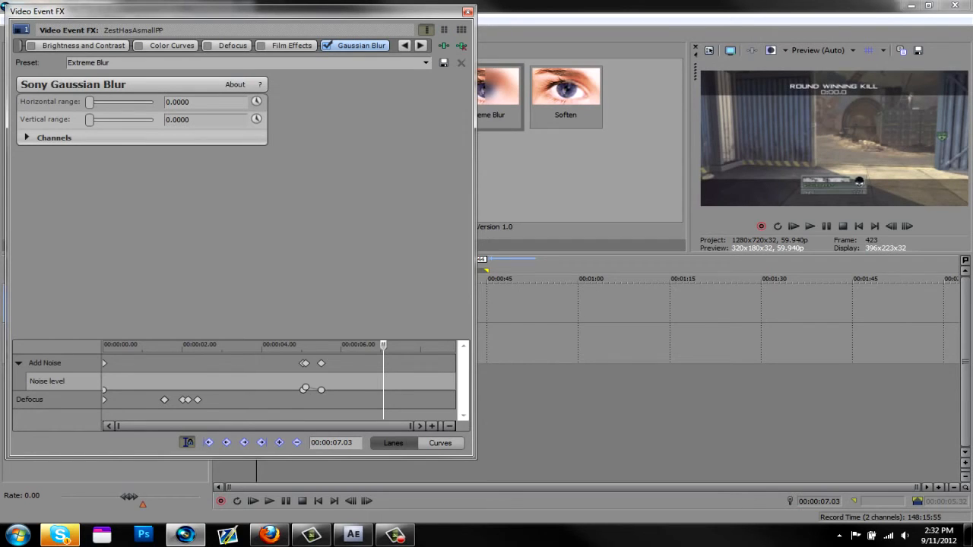
{"action": "left_click", "coordinate": [327, 46]}
{"action": "left_click", "coordinate": [468, 12]}
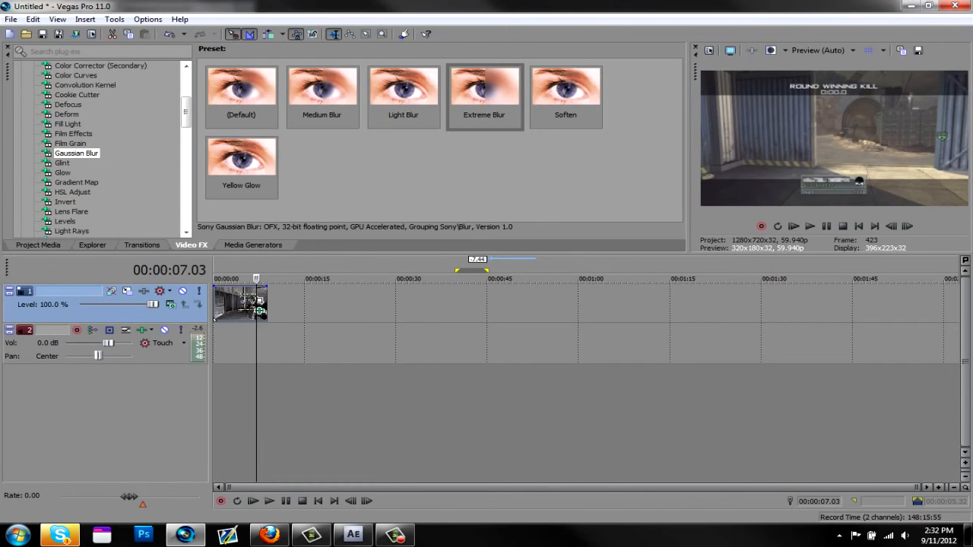
- View the available presets of the Glint and Glow effects
{"action": "left_click", "coordinate": [62, 163]}
{"action": "left_click", "coordinate": [62, 173]}
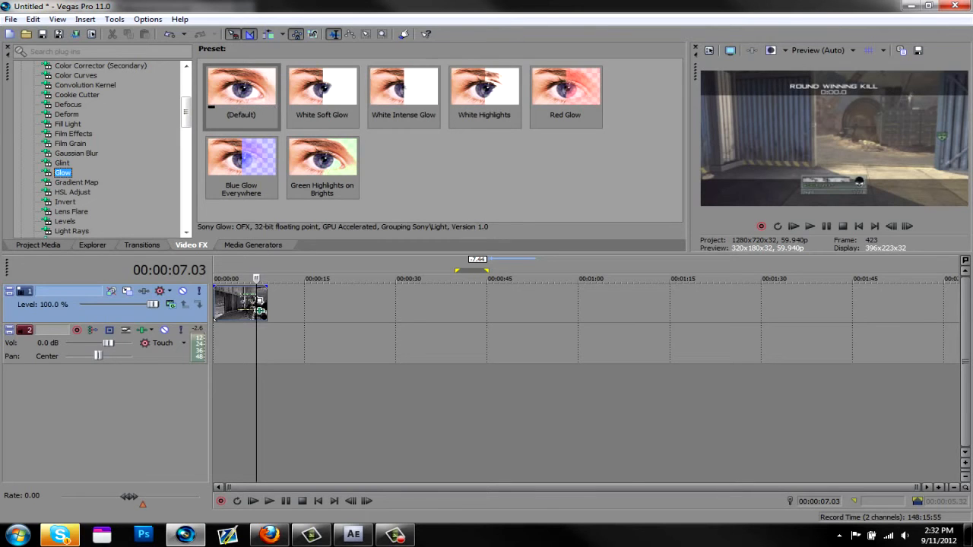
- Begin opening a media file and go to the EditingPacks folder on the Desktop
{"action": "left_click", "coordinate": [11, 19]}
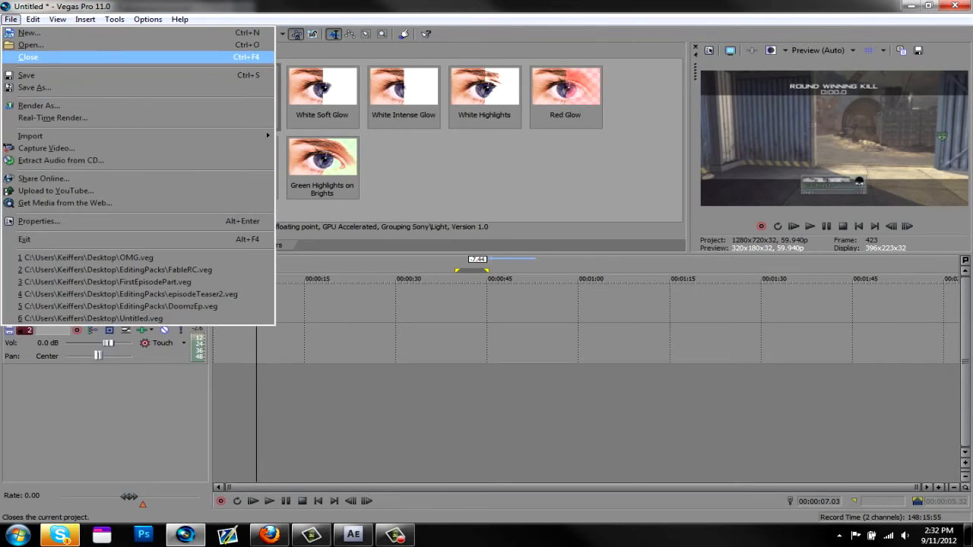
{"action": "left_click", "coordinate": [29, 45]}
{"action": "left_click", "coordinate": [333, 151]}
{"action": "left_click", "coordinate": [664, 199]}
{"action": "left_click_drag", "start_coordinate": [664, 202], "coordinate": [664, 184]}
{"action": "double_click", "coordinate": [426, 196]}
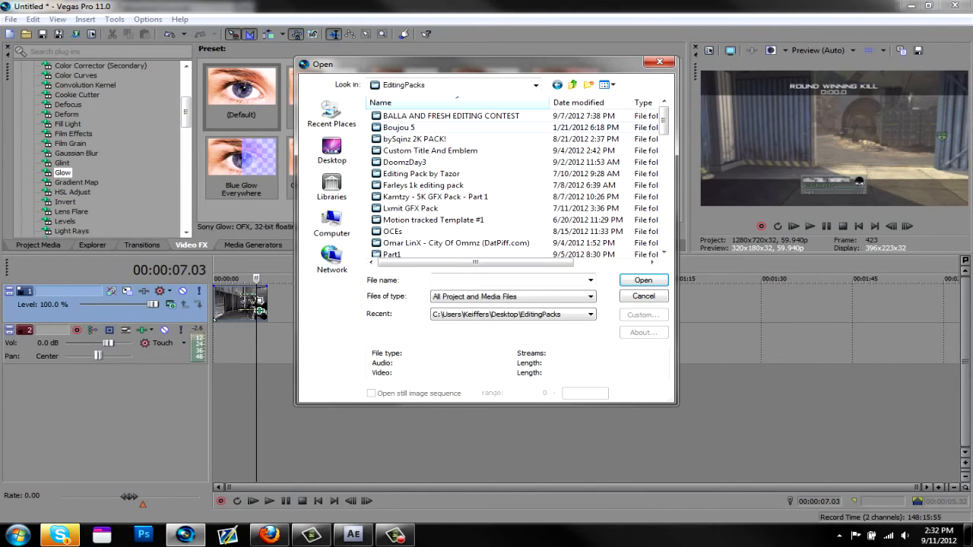
- Open the Glow 2 video from the Glow Overlays folder inside Editing Pack by Tazor
{"action": "mouse_move", "coordinate": [663, 125]}
{"action": "left_mouse_down"}
{"action": "mouse_move", "coordinate": [663, 133]}
{"action": "mouse_move", "coordinate": [664, 122]}
{"action": "left_mouse_up"}
{"action": "scroll", "coordinate": [517, 185], "scroll_direction": "down", "scroll_amount": 2}
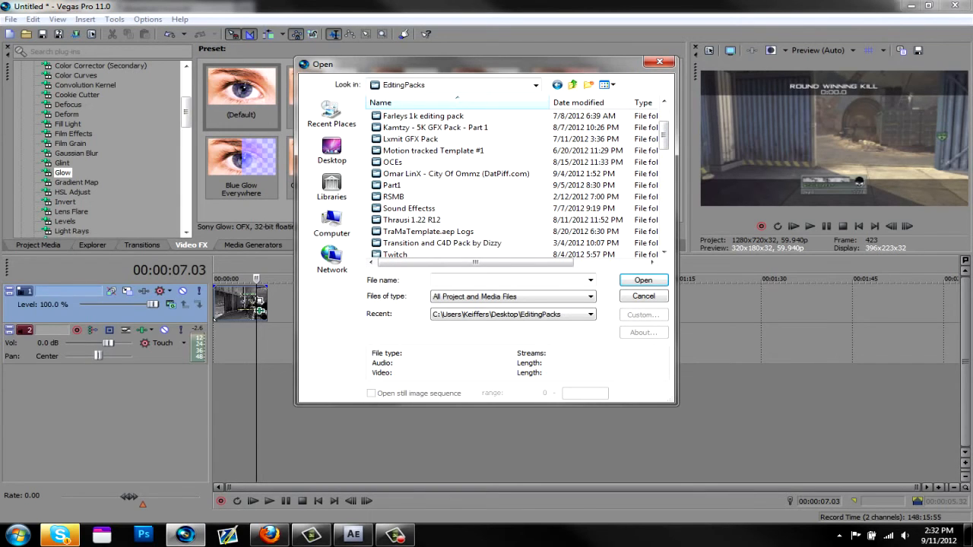
{"action": "scroll", "coordinate": [517, 185], "scroll_direction": "down", "scroll_amount": 1}
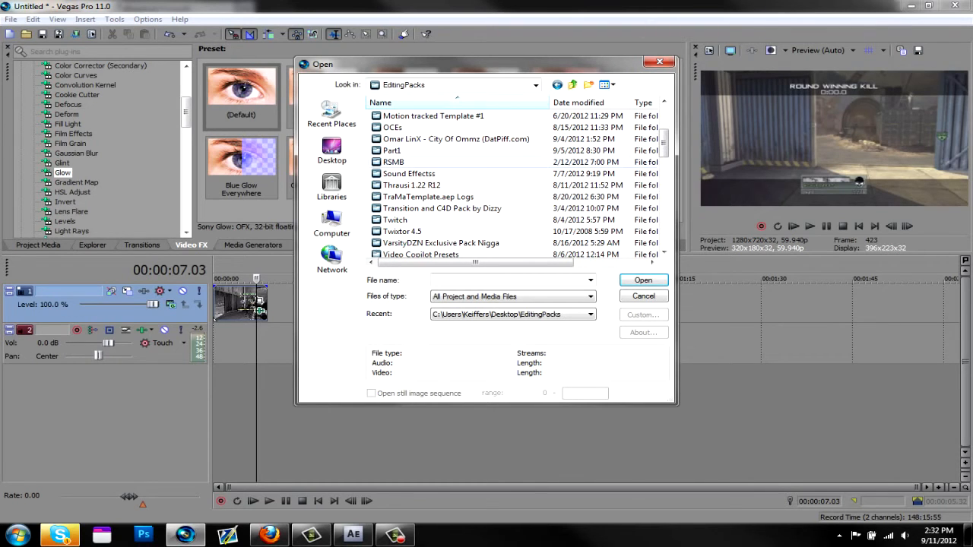
{"action": "scroll", "coordinate": [486, 171], "scroll_direction": "up", "scroll_amount": 2}
{"action": "scroll", "coordinate": [486, 171], "scroll_direction": "down", "scroll_amount": 1}
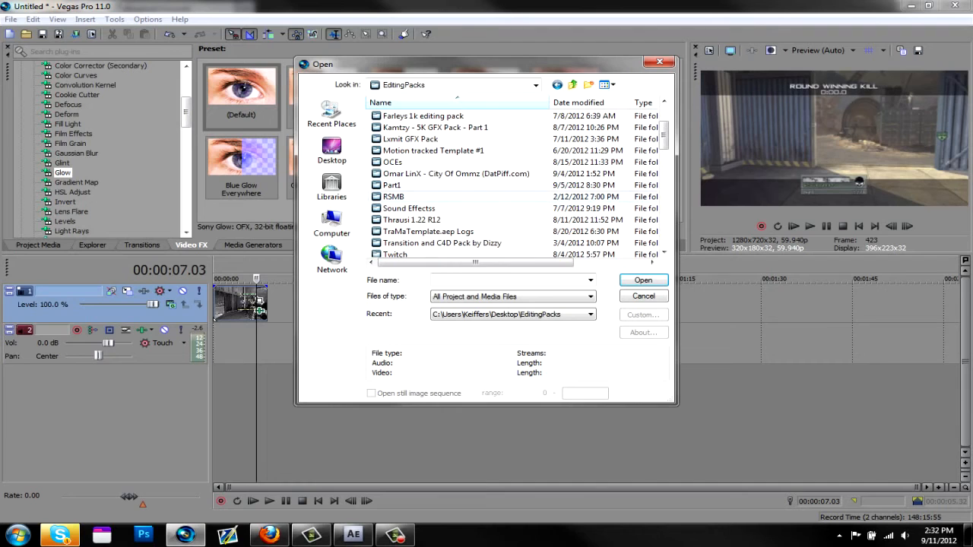
{"action": "scroll", "coordinate": [487, 171], "scroll_direction": "up", "scroll_amount": 2}
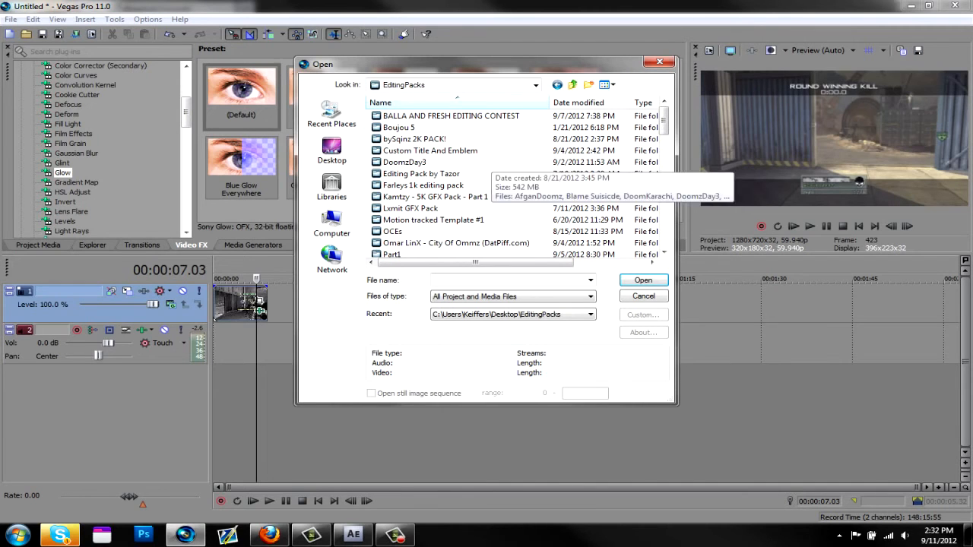
{"action": "scroll", "coordinate": [487, 172], "scroll_direction": "down", "scroll_amount": 1}
{"action": "scroll", "coordinate": [486, 171], "scroll_direction": "down", "scroll_amount": 1}
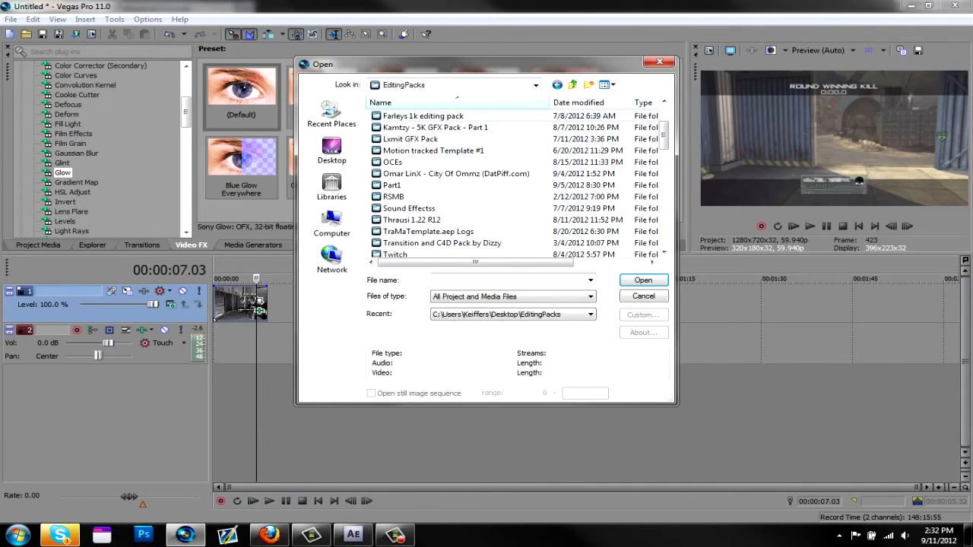
{"action": "scroll", "coordinate": [487, 171], "scroll_direction": "up", "scroll_amount": 1}
{"action": "double_click", "coordinate": [423, 139]}
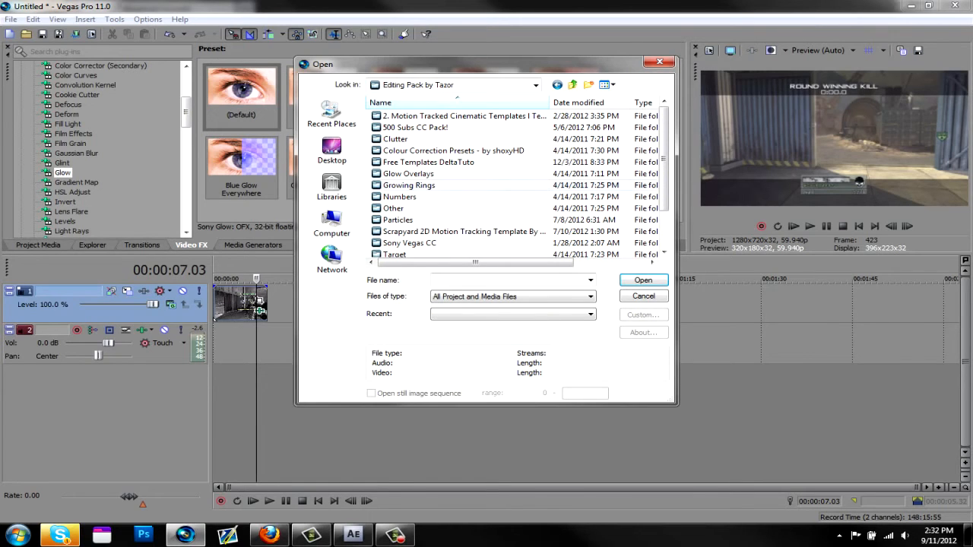
{"action": "double_click", "coordinate": [409, 174]}
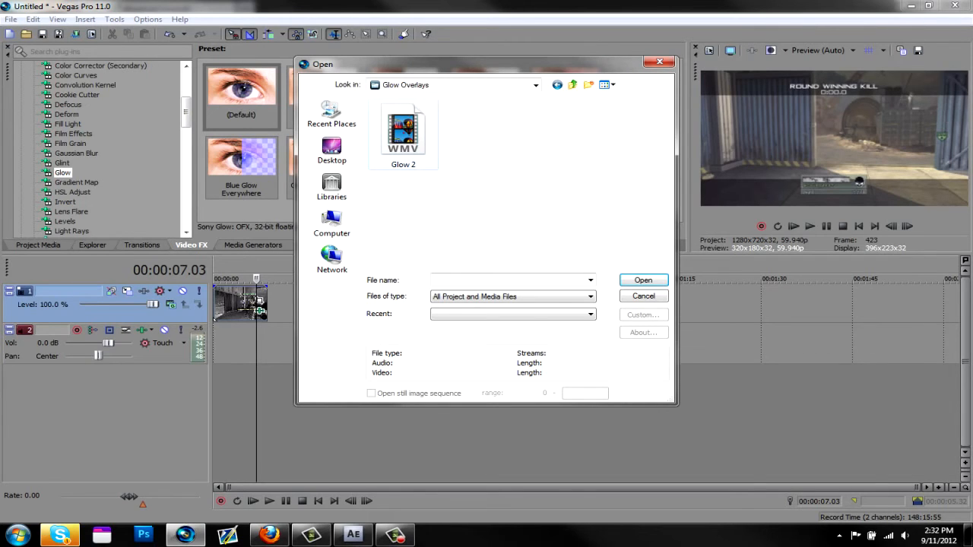
{"action": "left_click", "coordinate": [404, 137]}
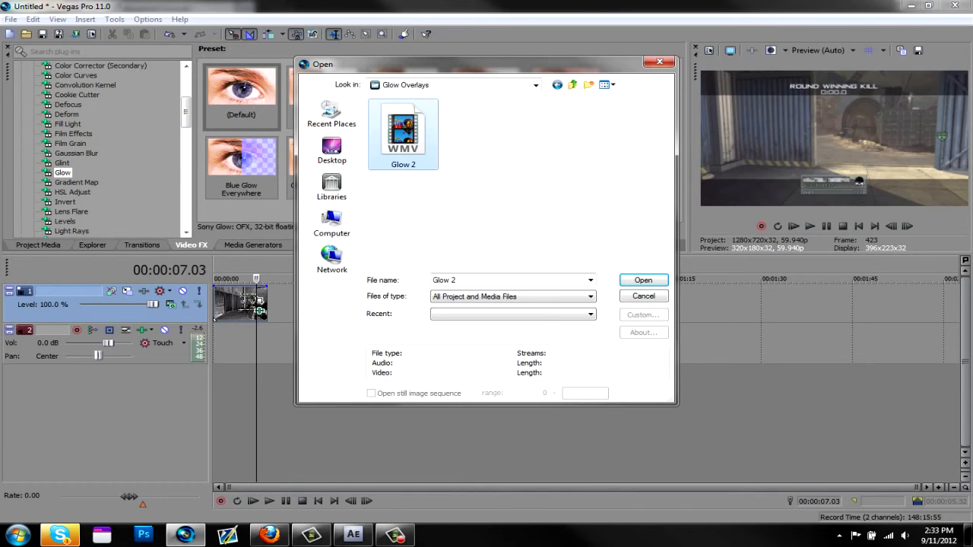
{"action": "key", "text": "Return"}
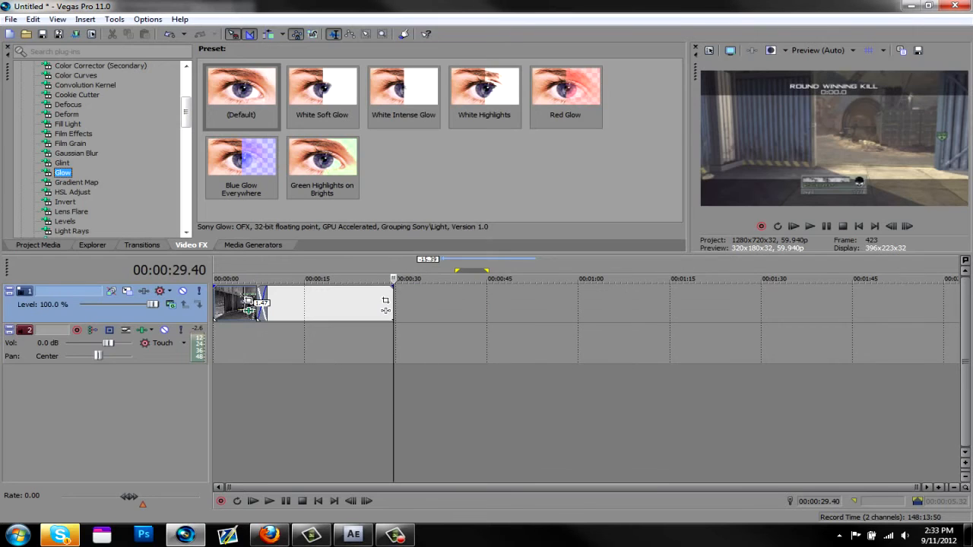
- Move the Glow 2 clip clear of the gameplay clip, starting at about 00:00:30, and place the cursor at 00:00:39.44
{"action": "left_click_drag", "start_coordinate": [385, 305], "coordinate": [499, 304]}
{"action": "left_click_drag", "start_coordinate": [432, 304], "coordinate": [454, 304]}
{"action": "left_click", "coordinate": [454, 304]}
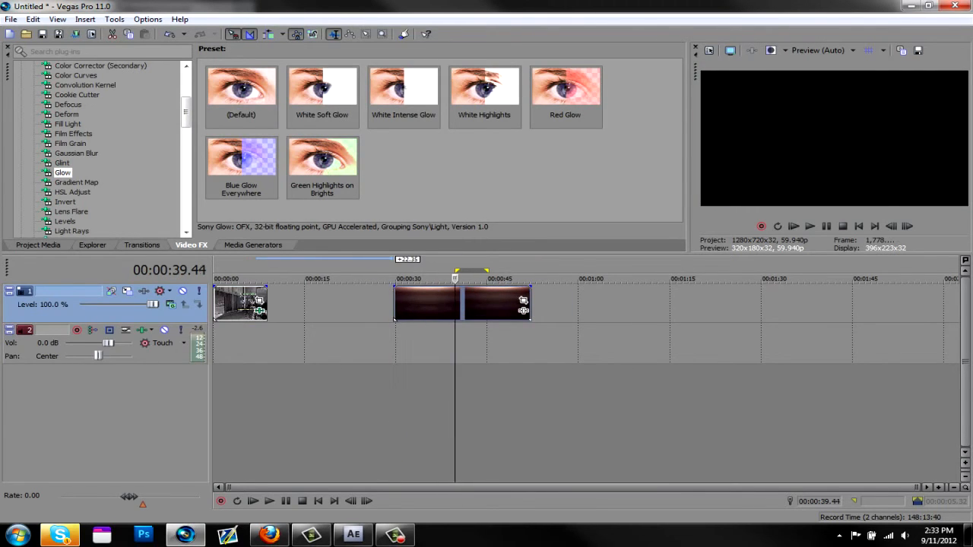
- Disable resampling in the Glow 2 clip's properties
{"action": "right_click", "coordinate": [444, 304]}
{"action": "left_click", "coordinate": [480, 514]}
{"action": "left_click", "coordinate": [398, 220]}
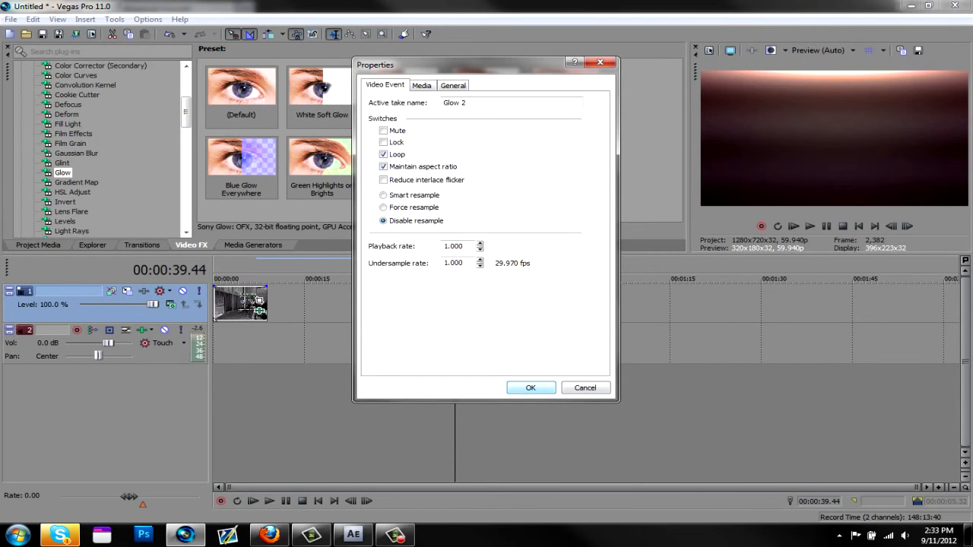
{"action": "left_click", "coordinate": [531, 388]}
- Insert a video track above the gameplay and place the Glow 2 clip on it, matching the gameplay clip's start and length
{"action": "right_click", "coordinate": [613, 292]}
{"action": "left_click", "coordinate": [646, 305]}
{"action": "left_click_drag", "start_coordinate": [524, 348], "coordinate": [259, 310]}
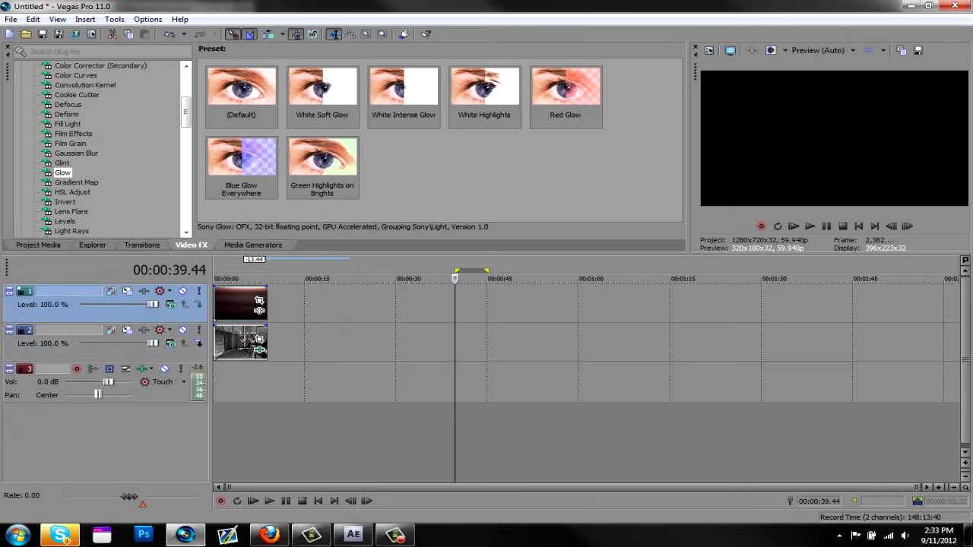
- Return the cursor to the timeline start and set the Glow 2 track's compositing mode to Add
{"action": "left_click_drag", "start_coordinate": [452, 441], "coordinate": [215, 441]}
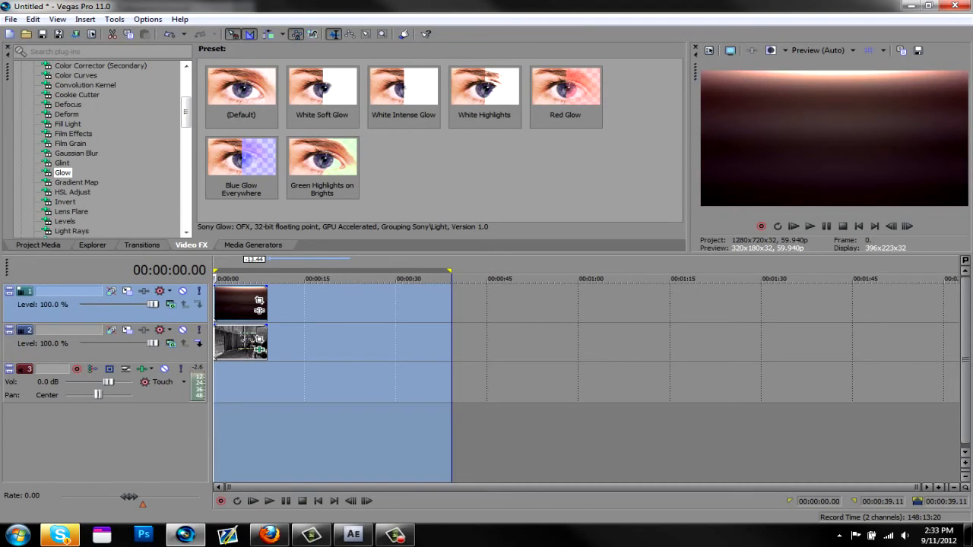
{"action": "left_click", "coordinate": [329, 351]}
{"action": "left_click_drag", "start_coordinate": [329, 351], "coordinate": [182, 368]}
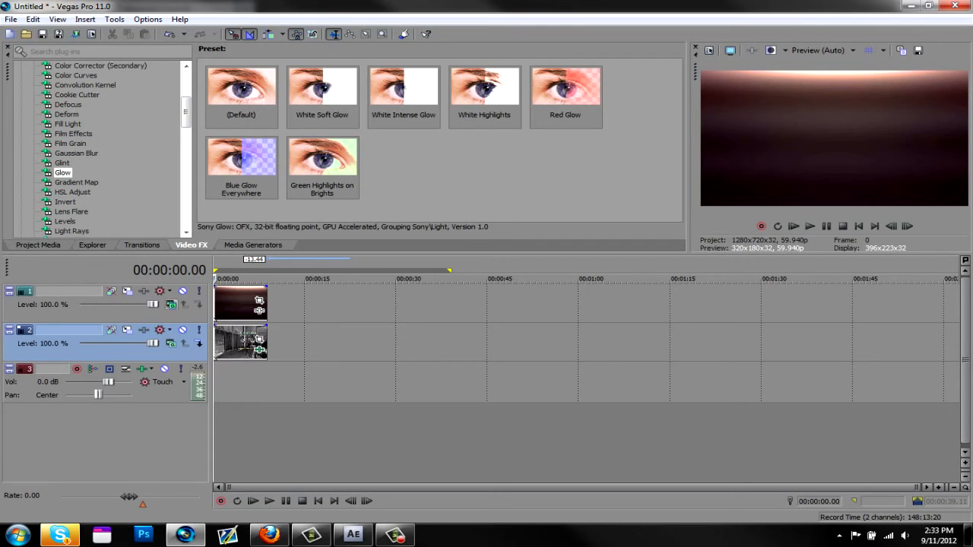
{"action": "left_click", "coordinate": [172, 304]}
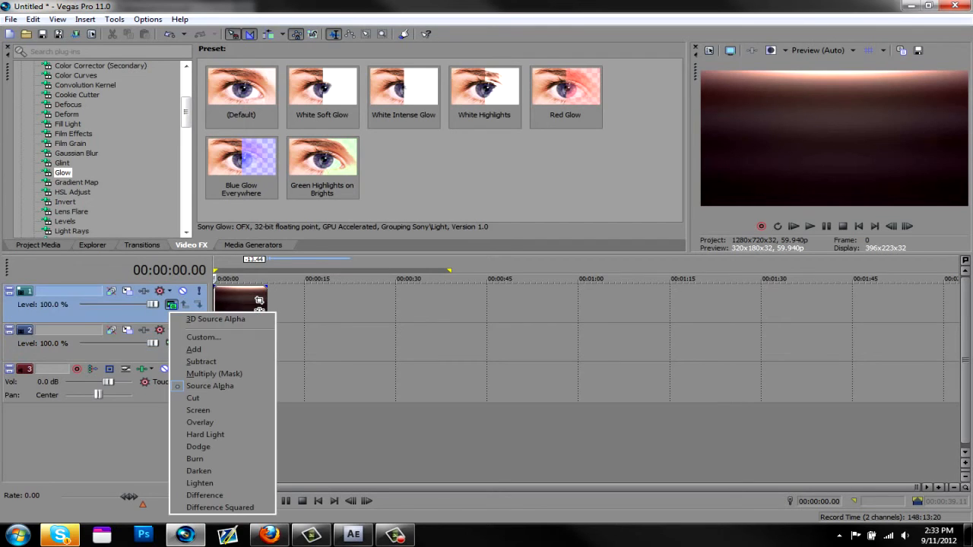
{"action": "left_click", "coordinate": [197, 349]}
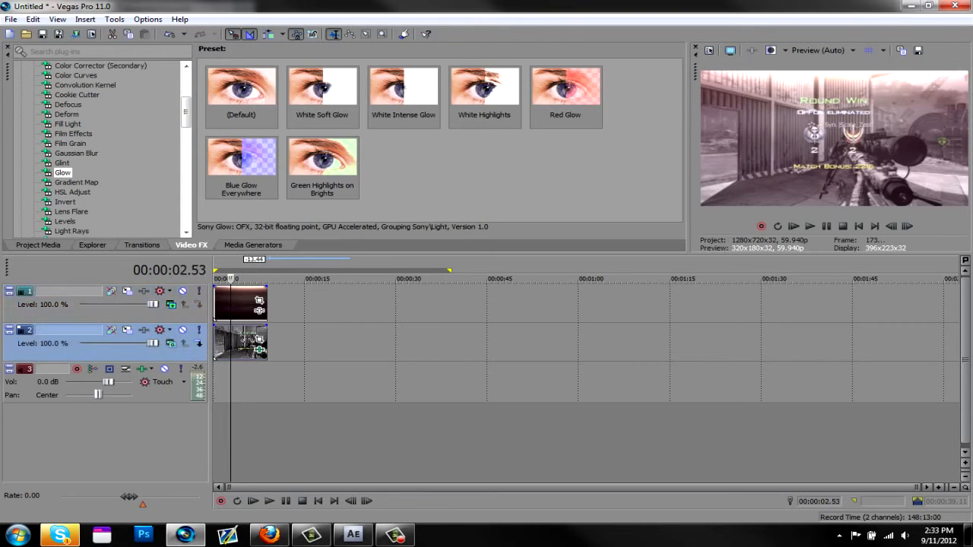
- Preview the glow overlay on the gameplay and return the cursor to 00:00:00.00
{"action": "key", "text": "ctrl+Home"}
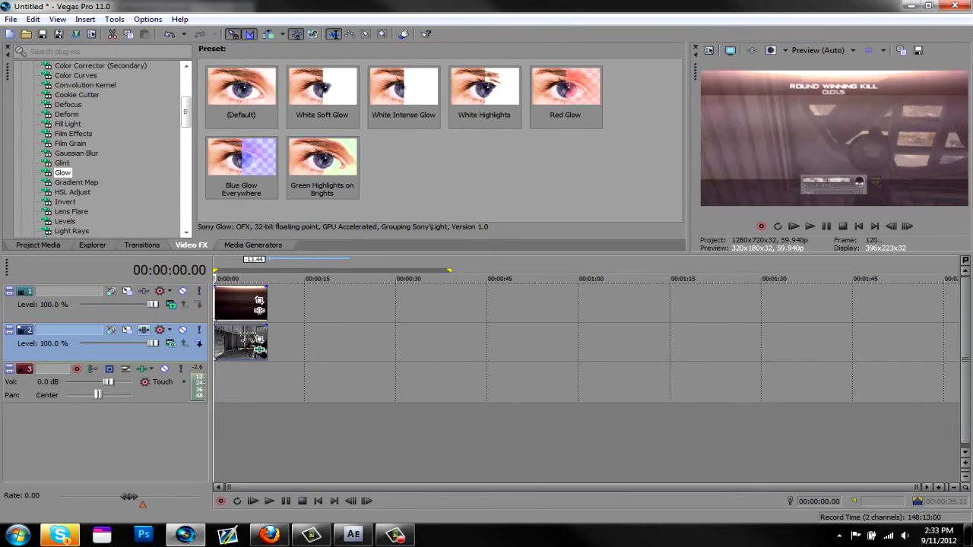
{"action": "left_click", "coordinate": [230, 304]}
{"action": "key", "text": "Left"}
{"action": "key", "text": "Left"}
{"action": "key", "text": "Left"}
{"action": "key", "text": "Left"}
{"action": "key", "text": "Left"}
{"action": "key", "text": "Left"}
{"action": "key", "text": "Left"}
{"action": "key", "text": "Left"}
{"action": "key", "text": "Left"}
{"action": "key", "text": "Left"}
{"action": "key", "text": "Left"}
{"action": "key", "text": "Left"}
{"action": "key", "text": "Left"}
{"action": "key", "text": "Left"}
{"action": "key", "text": "Left"}
{"action": "key", "text": "Left"}
{"action": "key", "text": "Left"}
{"action": "key", "text": "Left"}
{"action": "key", "text": "Left"}
{"action": "key", "text": "Left"}
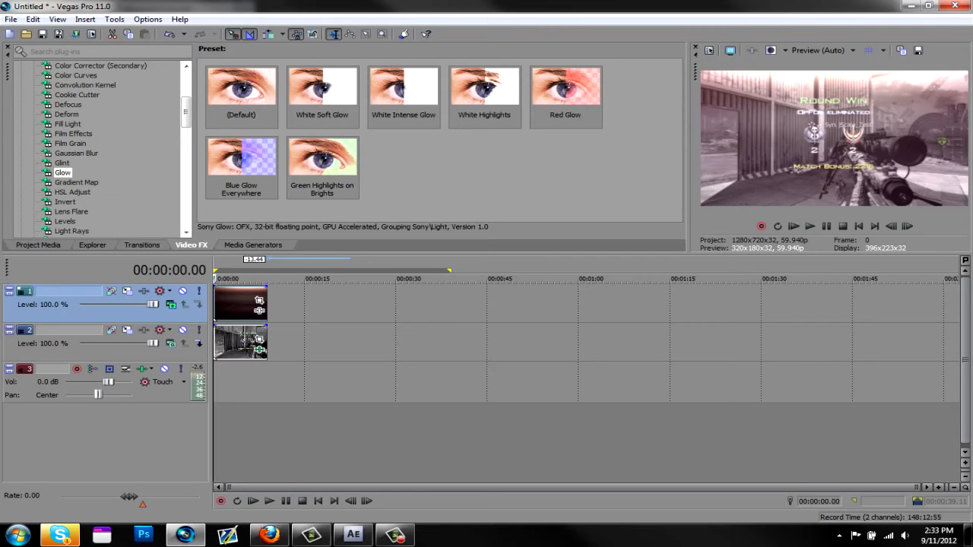
- Apply the default Color Curves preset to the Glow 2 clip and bend the RGB curve below the diagonal in the shadows
{"action": "left_click", "coordinate": [76, 75]}
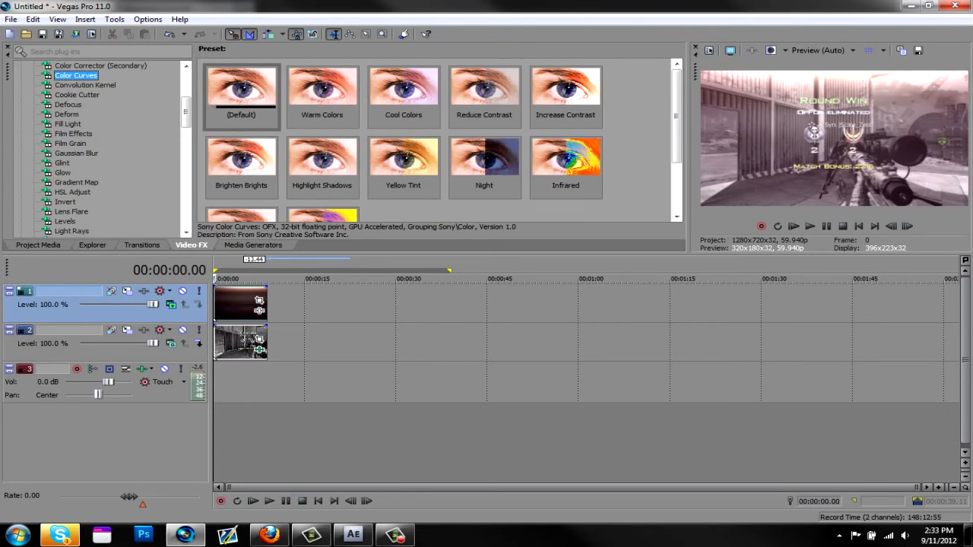
{"action": "left_click", "coordinate": [241, 92]}
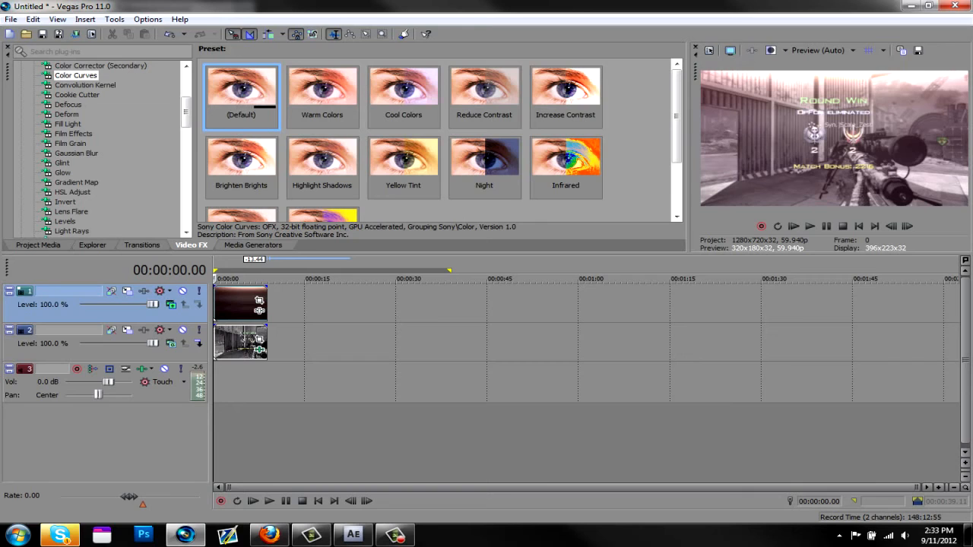
{"action": "left_click_drag", "start_coordinate": [242, 93], "coordinate": [240, 305]}
{"action": "left_click_drag", "start_coordinate": [153, 219], "coordinate": [161, 254]}
{"action": "left_click_drag", "start_coordinate": [275, 130], "coordinate": [226, 155]}
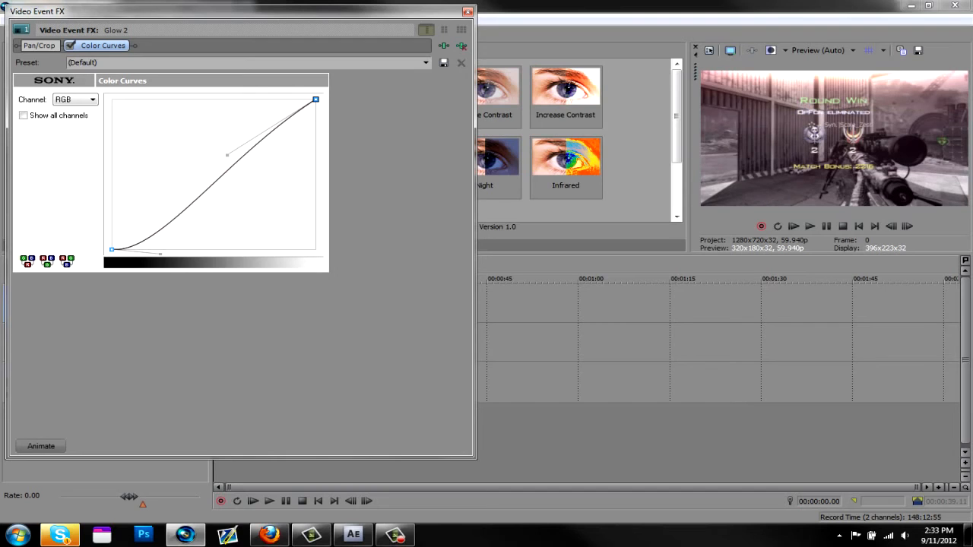
- Raise the upper part of the Blue channel curve to tint the glow purple, and close the effect settings
{"action": "left_click", "coordinate": [82, 99]}
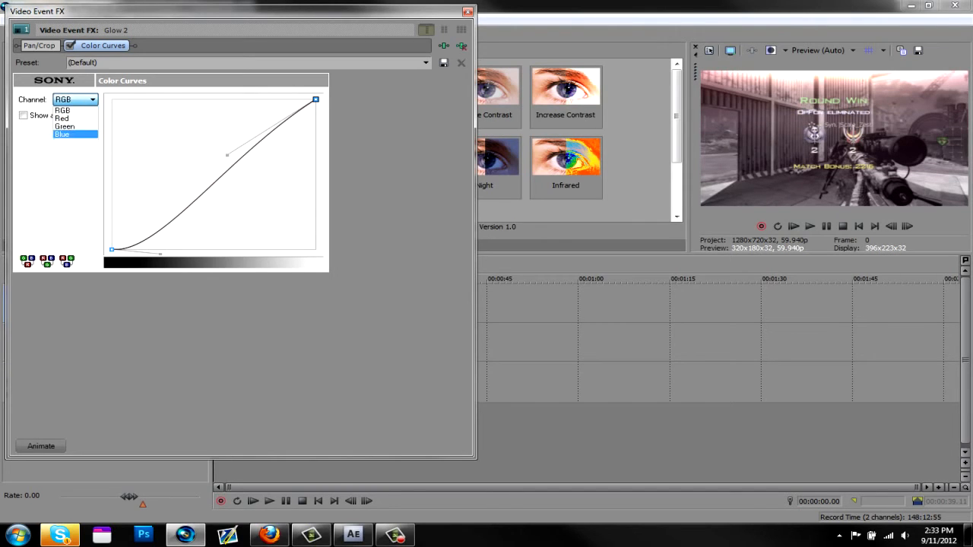
{"action": "left_click", "coordinate": [73, 134]}
{"action": "left_click_drag", "start_coordinate": [227, 156], "coordinate": [282, 94]}
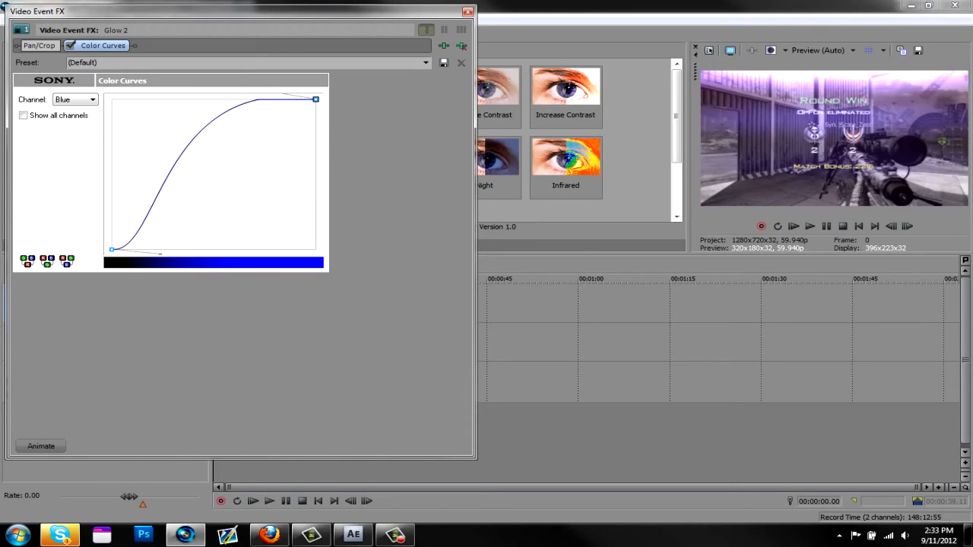
{"action": "left_click", "coordinate": [468, 11]}
- Check the recoloured glow overlay on the gameplay at 00:00:03.26 and 00:00:04.19
{"action": "left_click", "coordinate": [234, 342]}
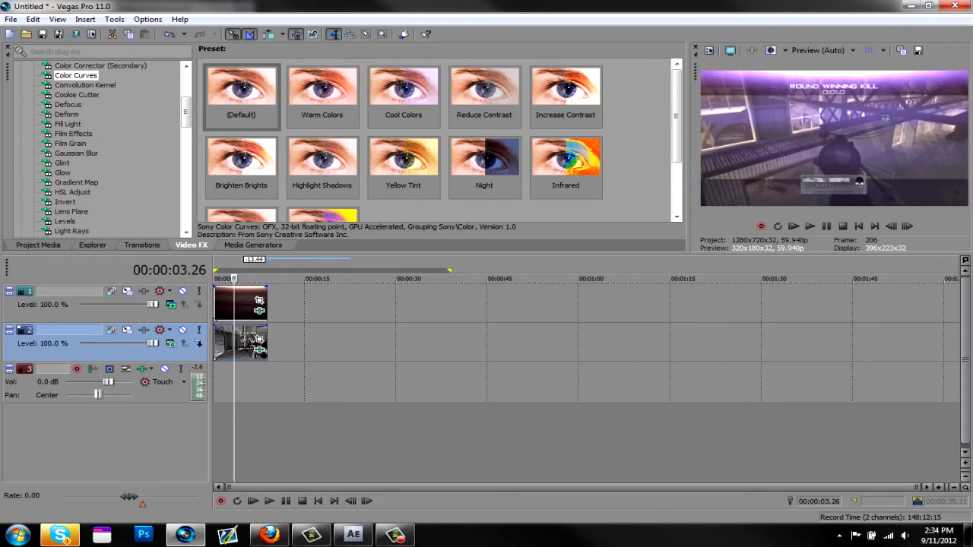
{"action": "left_click_drag", "start_coordinate": [186, 112], "coordinate": [186, 86]}
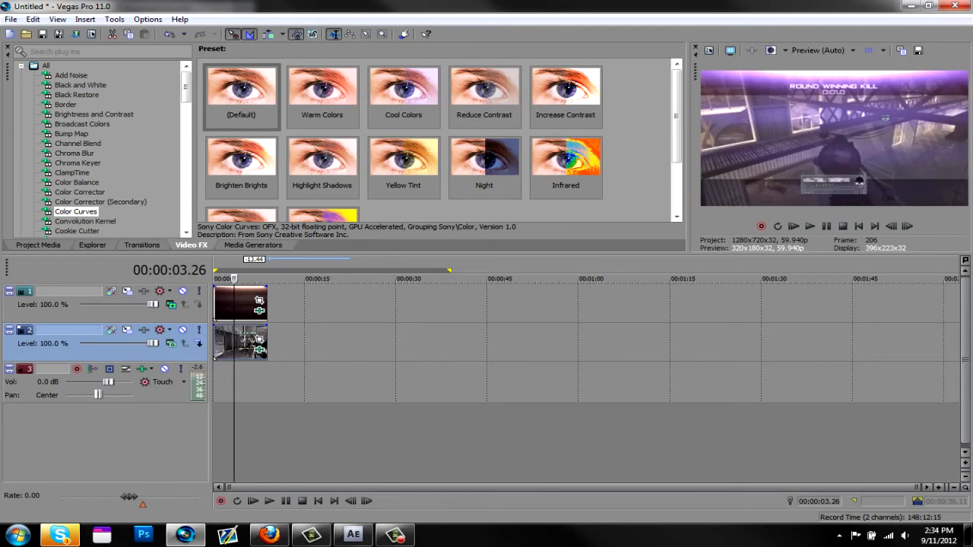
{"action": "left_click", "coordinate": [240, 305]}
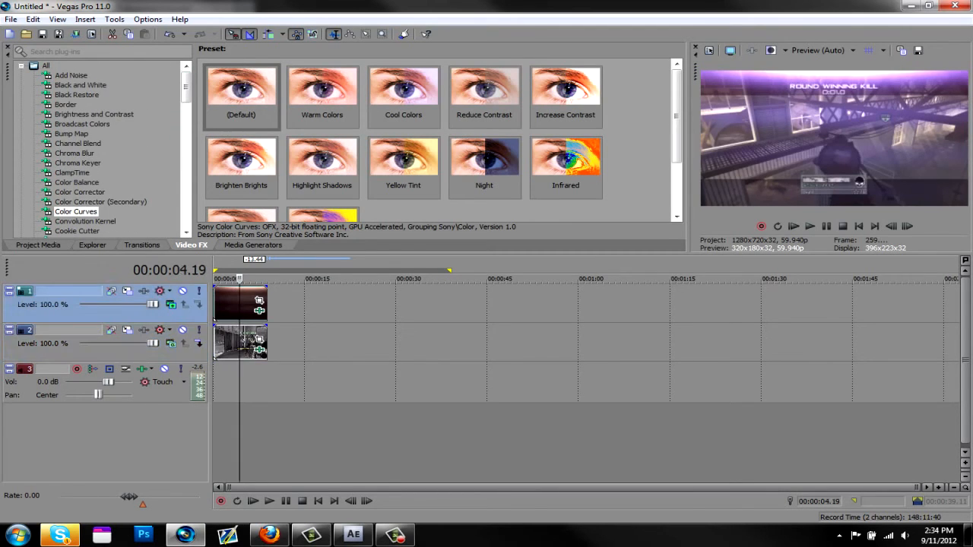
- Delete the Glow 2 overlay clip above the gameplay and briefly check the gameplay clip's effect chain
{"action": "key", "text": "Delete"}
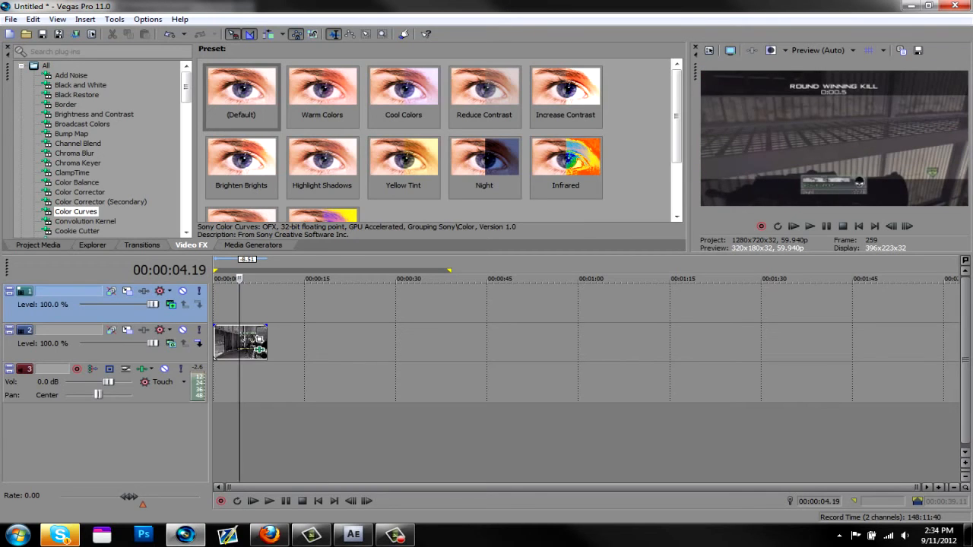
{"action": "left_click", "coordinate": [260, 350]}
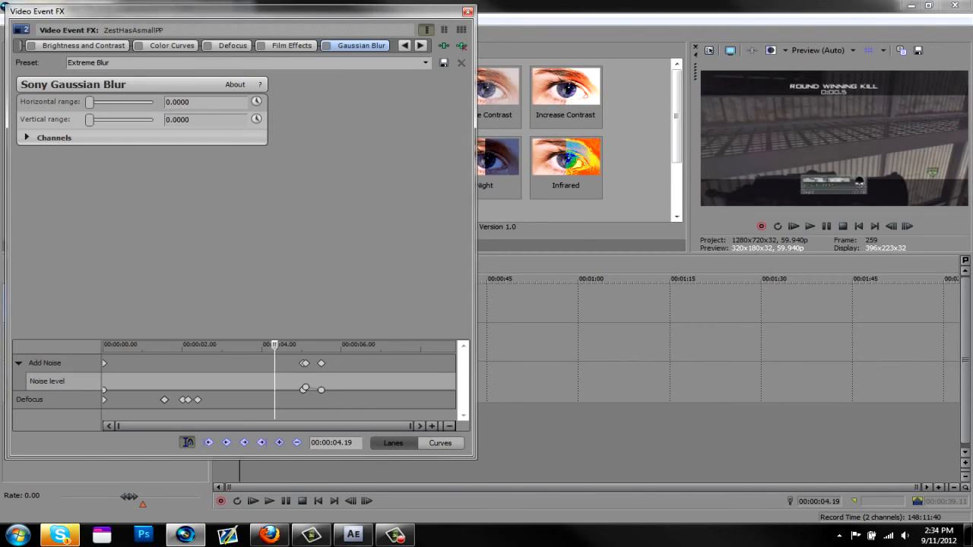
{"action": "left_click", "coordinate": [467, 12]}
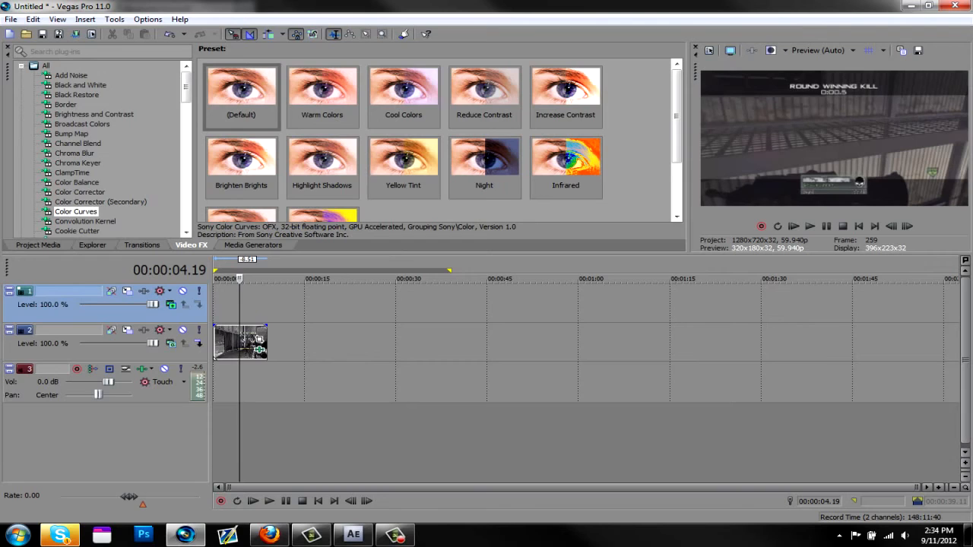
- Apply the Standard Lens preset of the Lens Flare effect to the gameplay clip
{"action": "scroll", "coordinate": [99, 144], "scroll_direction": "down", "scroll_amount": 4}
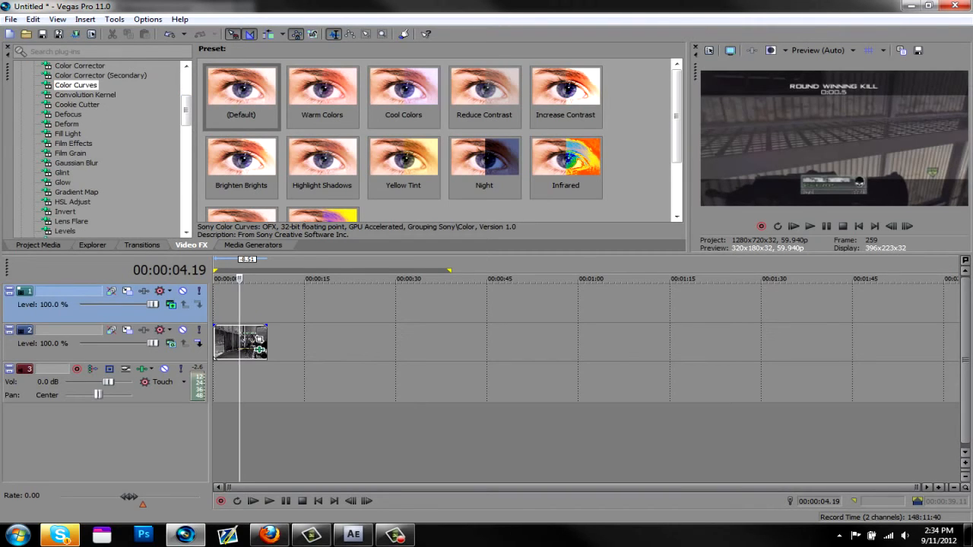
{"action": "left_click", "coordinate": [76, 192]}
{"action": "left_click", "coordinate": [73, 202]}
{"action": "scroll", "coordinate": [99, 145], "scroll_direction": "down", "scroll_amount": 2}
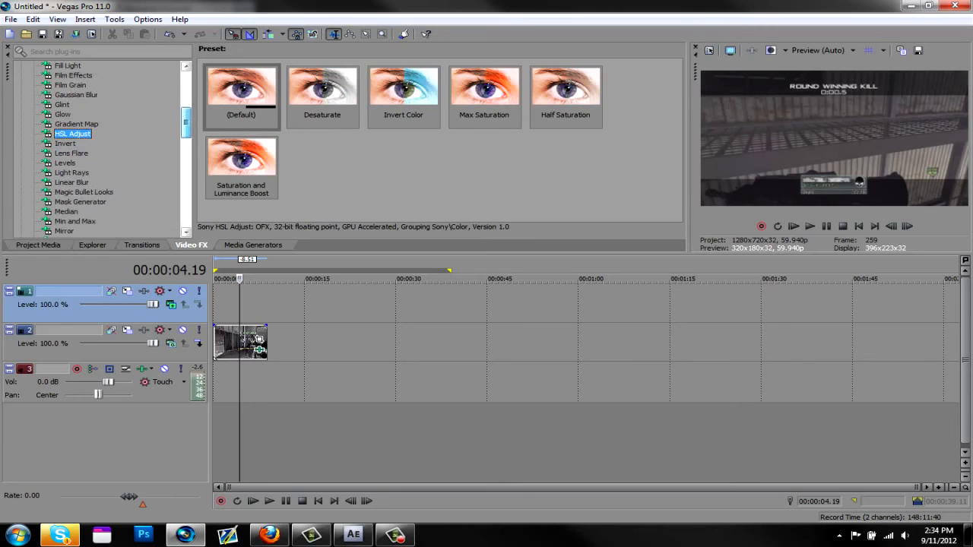
{"action": "left_click", "coordinate": [71, 153]}
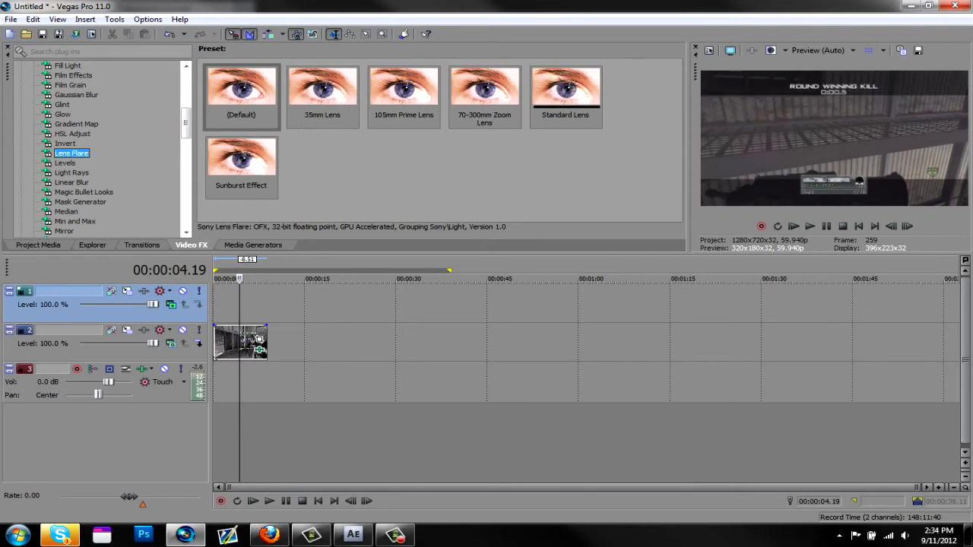
{"action": "left_click", "coordinate": [565, 94]}
{"action": "left_click_drag", "start_coordinate": [245, 335], "coordinate": [246, 336]}
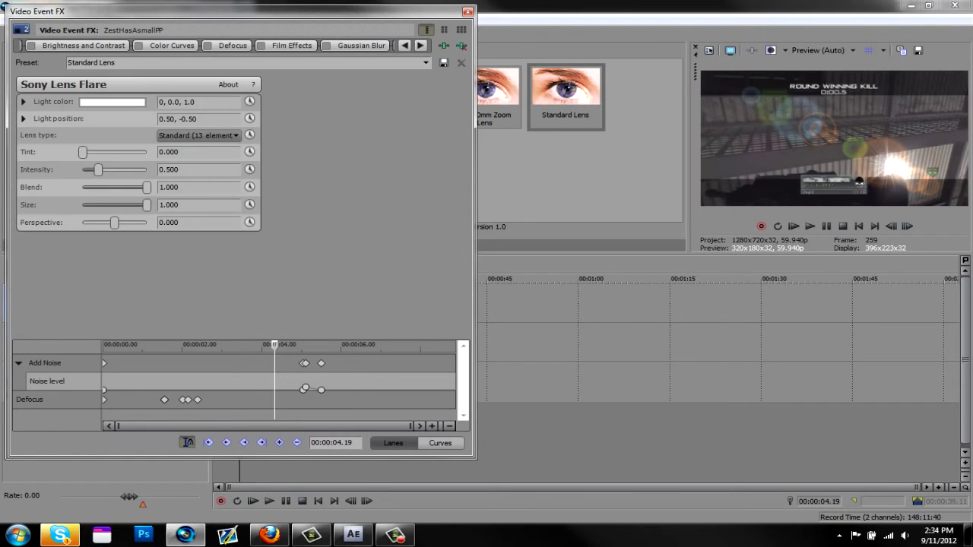
- Move the flare's light position to about -0.02, -0.33 and set Tint to 1.000, Intensity to about 1.221 and Blend to about 0.274
{"action": "left_click", "coordinate": [24, 120]}
{"action": "mouse_move", "coordinate": [142, 174]}
{"action": "left_mouse_down"}
{"action": "mouse_move", "coordinate": [121, 134]}
{"action": "mouse_move", "coordinate": [96, 133]}
{"action": "mouse_move", "coordinate": [152, 156]}
{"action": "mouse_move", "coordinate": [158, 189]}
{"action": "mouse_move", "coordinate": [97, 134]}
{"action": "mouse_move", "coordinate": [96, 169]}
{"action": "mouse_move", "coordinate": [114, 148]}
{"action": "mouse_move", "coordinate": [126, 170]}
{"action": "left_mouse_up"}
{"action": "left_click_drag", "start_coordinate": [83, 219], "coordinate": [147, 219]}
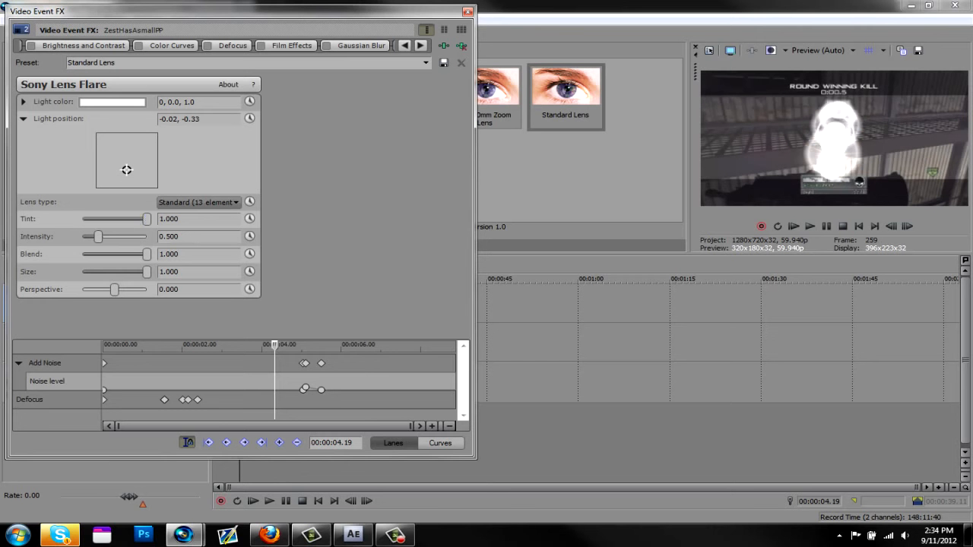
{"action": "mouse_move", "coordinate": [97, 236]}
{"action": "left_mouse_down"}
{"action": "mouse_move", "coordinate": [146, 237]}
{"action": "mouse_move", "coordinate": [83, 237]}
{"action": "mouse_move", "coordinate": [122, 237]}
{"action": "mouse_move", "coordinate": [101, 254]}
{"action": "left_mouse_up"}
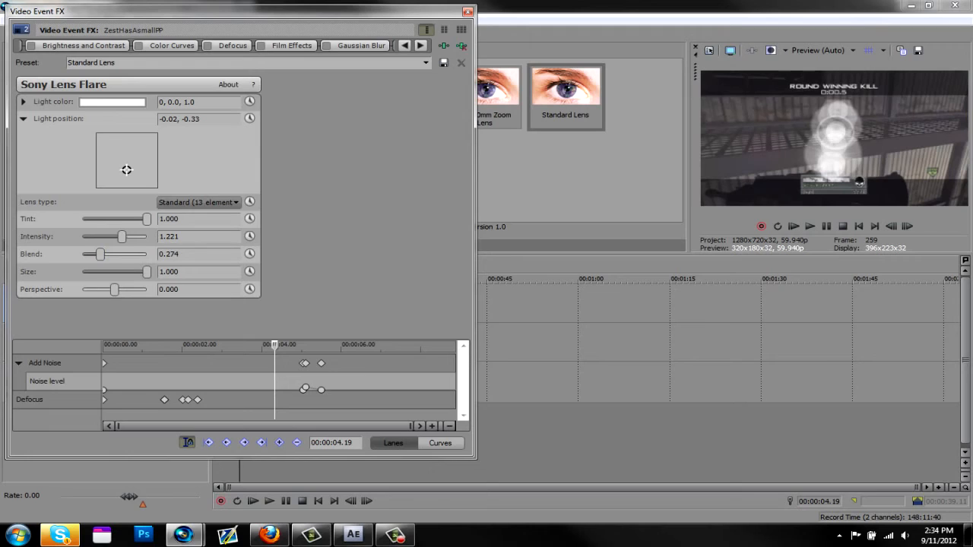
- Switch off the Lens Flare effect in the clip's effect chain and close the effect settings
{"action": "left_click", "coordinate": [405, 45]}
{"action": "left_click", "coordinate": [420, 46]}
{"action": "left_click", "coordinate": [421, 46]}
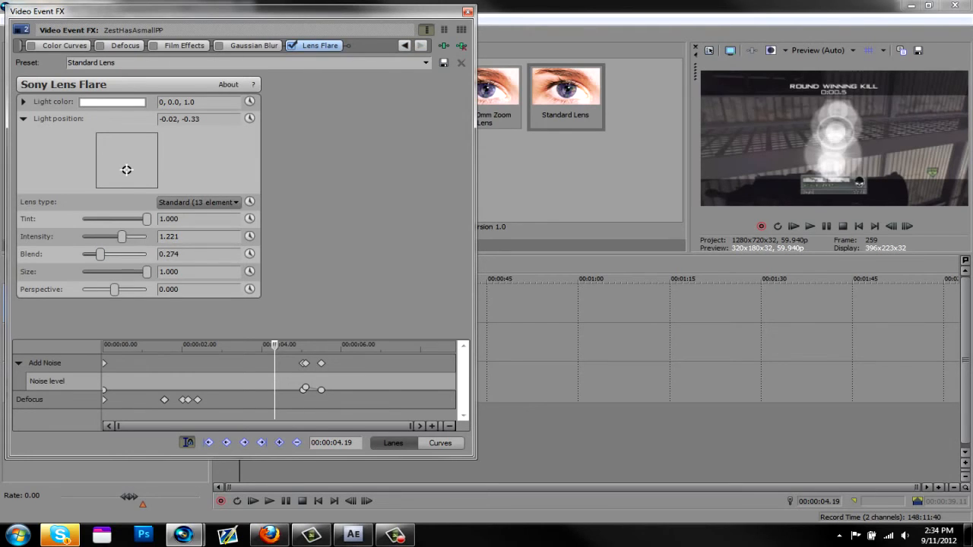
{"action": "left_click", "coordinate": [292, 45]}
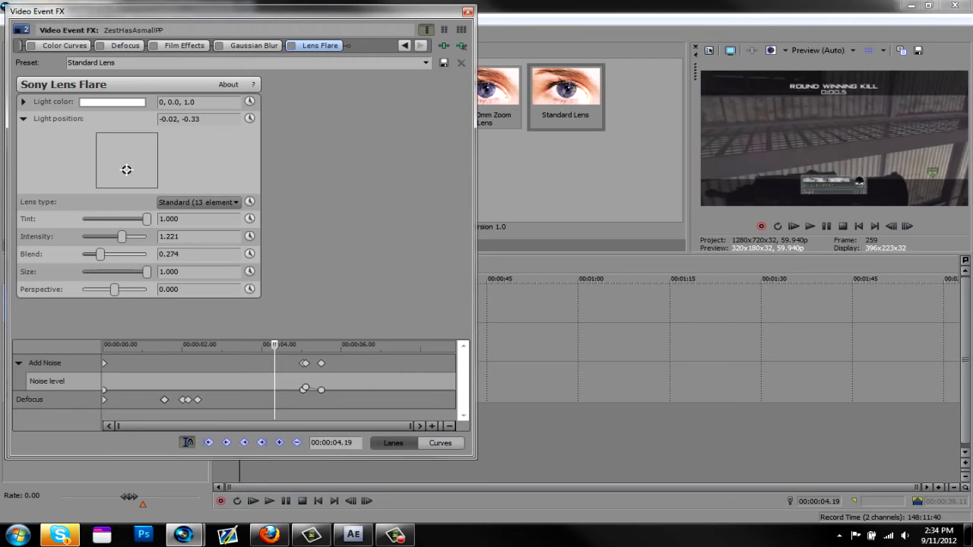
{"action": "left_click", "coordinate": [468, 12]}
- Show the Levels effect presets and delete the empty video track above the gameplay clip
{"action": "left_click", "coordinate": [65, 162]}
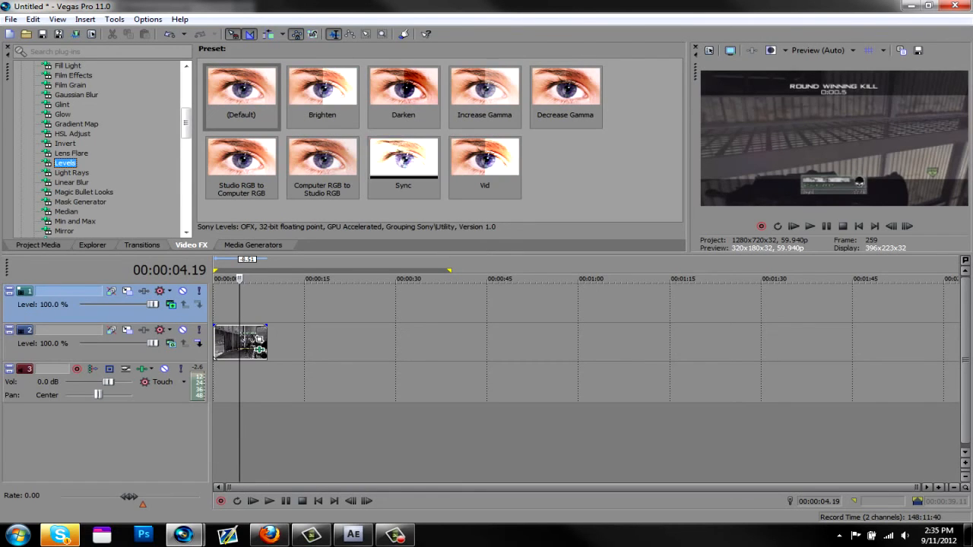
{"action": "left_click", "coordinate": [242, 95]}
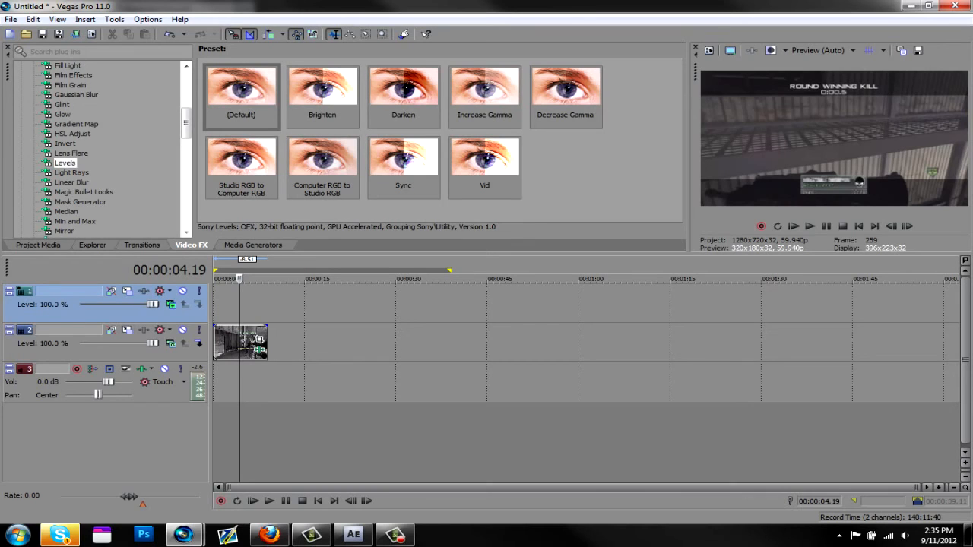
{"action": "key", "text": "Delete"}
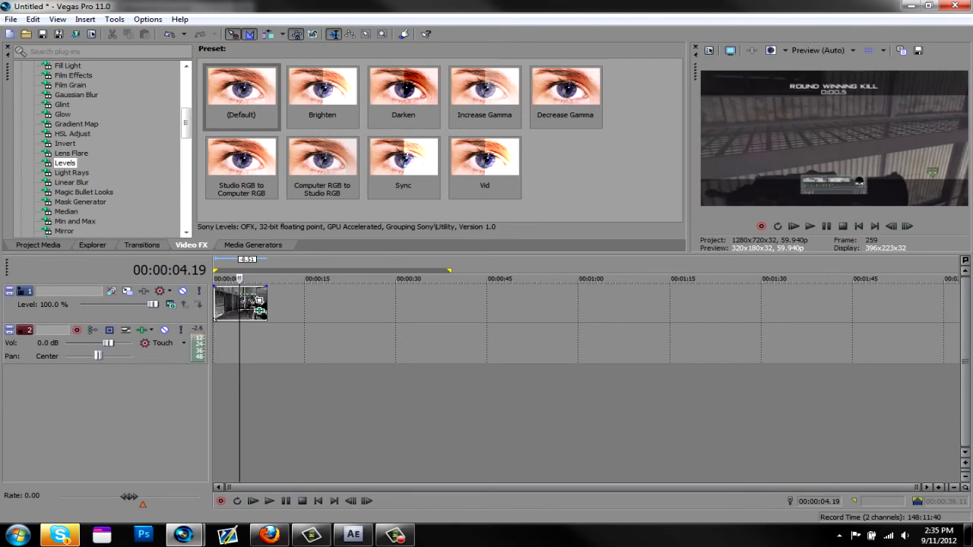
- Play on to 00:00:05.06 and apply the Brighten preset of the Levels effect to the gameplay clip
{"action": "key", "text": "space"}
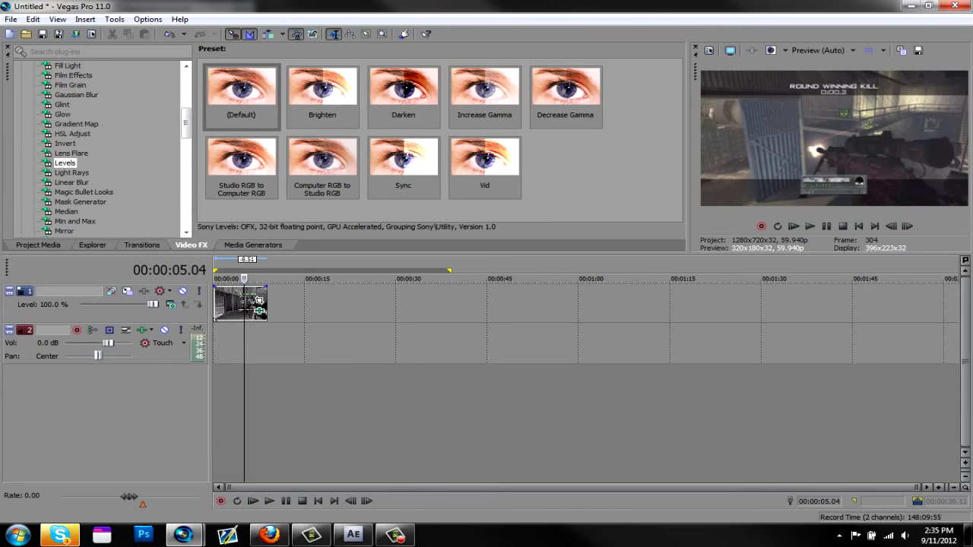
{"action": "key", "text": "space"}
{"action": "key", "text": "space"}
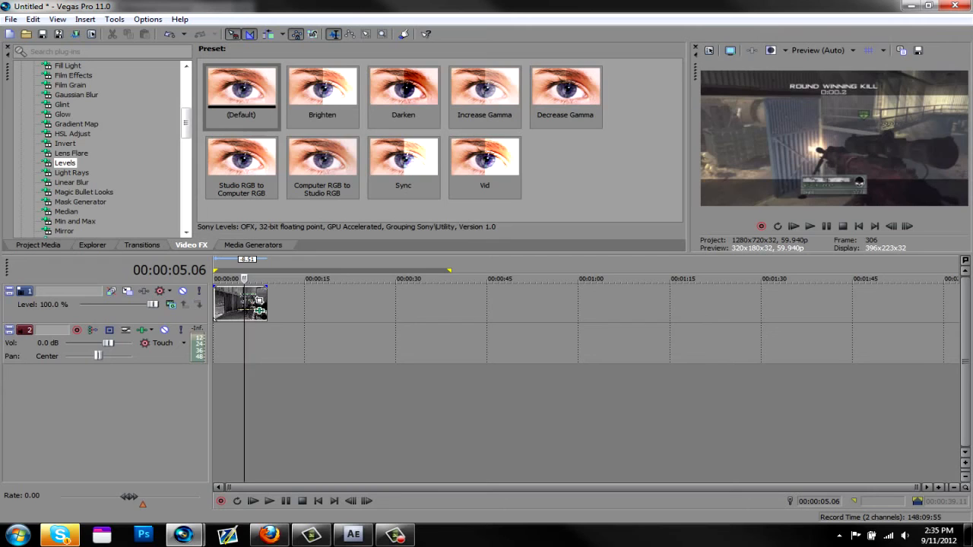
{"action": "left_click", "coordinate": [322, 92]}
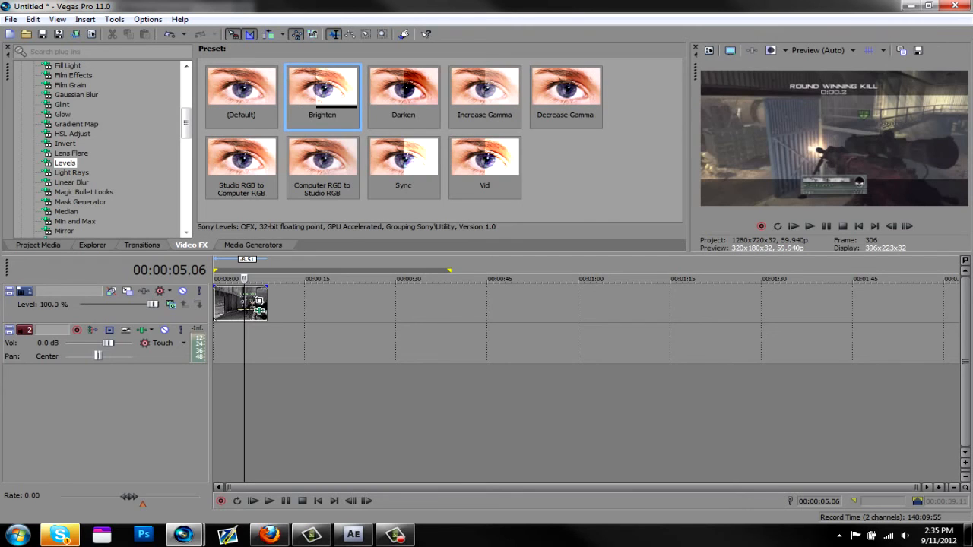
{"action": "left_click_drag", "start_coordinate": [322, 91], "coordinate": [243, 301]}
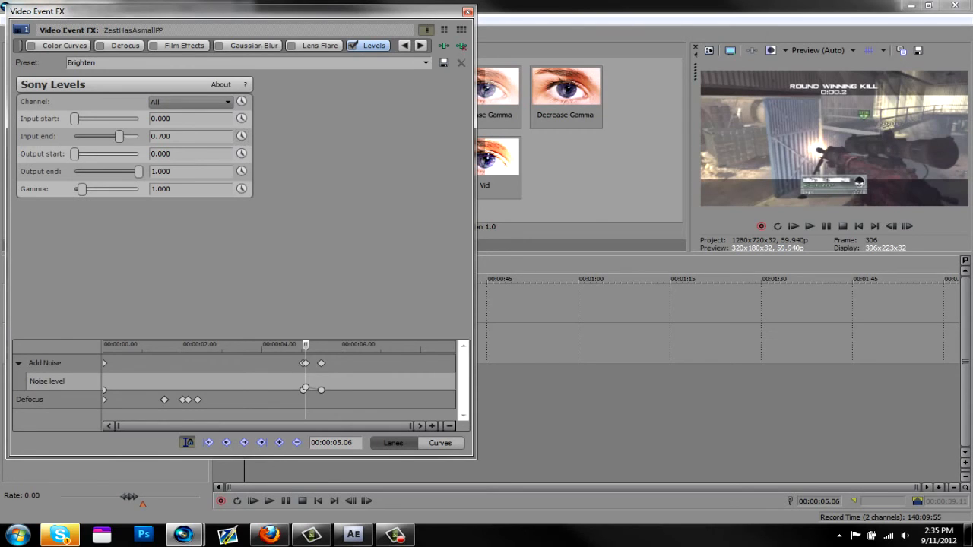
- Step back to 00:00:05.03 and turn on keyframe animation for the Levels Input end value
{"action": "key", "text": "Left"}
{"action": "key", "text": "Left"}
{"action": "key", "text": "Left"}
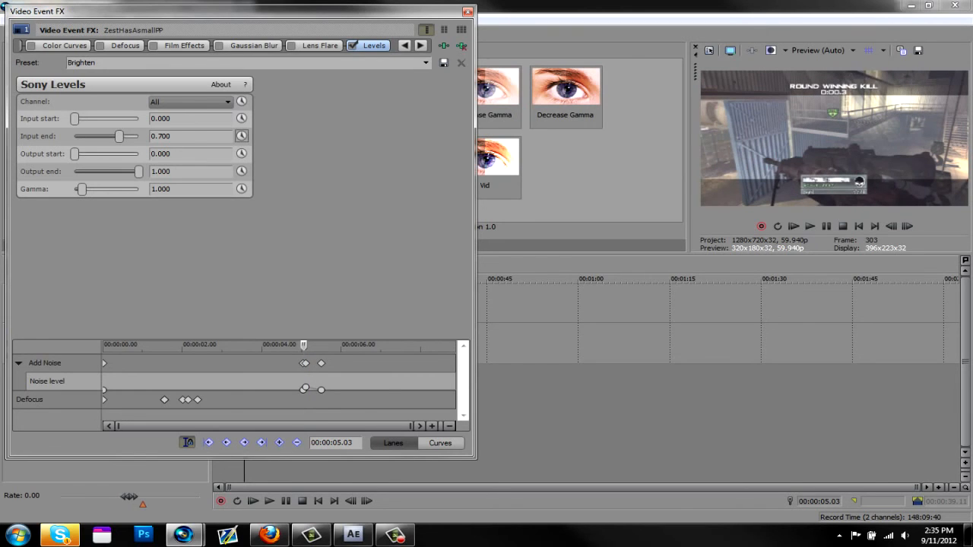
{"action": "left_click", "coordinate": [241, 135]}
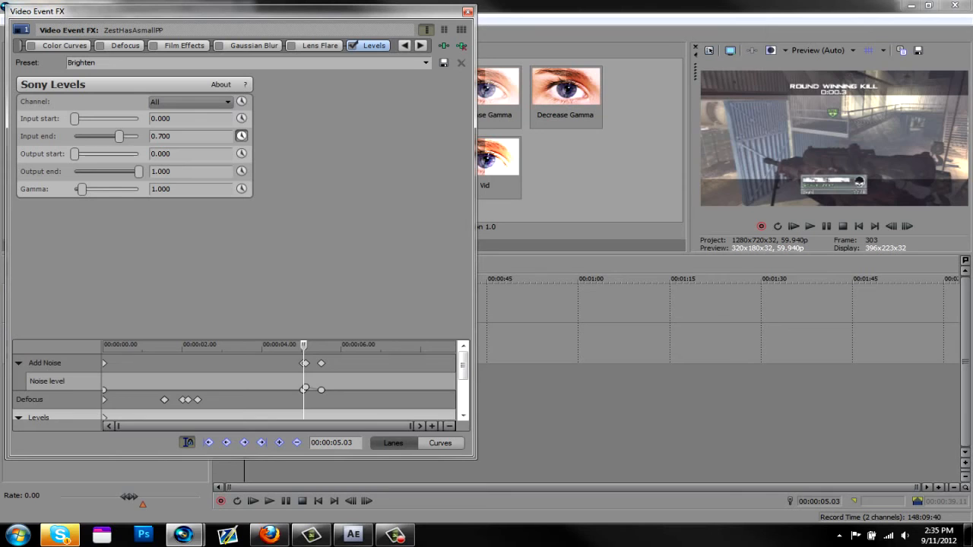
- Add an Input end keyframe of about 0.337 at 00:00:05.04 to create a bright flash at the shot
{"action": "key", "text": "Right"}
{"action": "key", "text": "Right"}
{"action": "key", "text": "Right"}
{"action": "key", "text": "Right"}
{"action": "key", "text": "Right"}
{"action": "key", "text": "Left"}
{"action": "key", "text": "Left"}
{"action": "key", "text": "Left"}
{"action": "key", "text": "Left"}
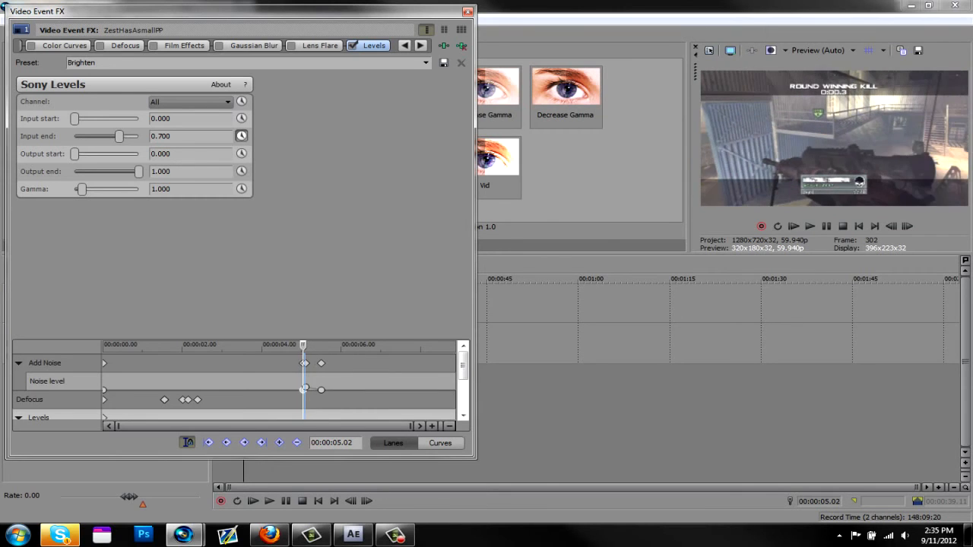
{"action": "left_click_drag", "start_coordinate": [119, 136], "coordinate": [96, 136]}
{"action": "mouse_move", "coordinate": [139, 171]}
{"action": "left_mouse_down"}
{"action": "mouse_move", "coordinate": [110, 171]}
{"action": "mouse_move", "coordinate": [139, 171]}
{"action": "left_mouse_up"}
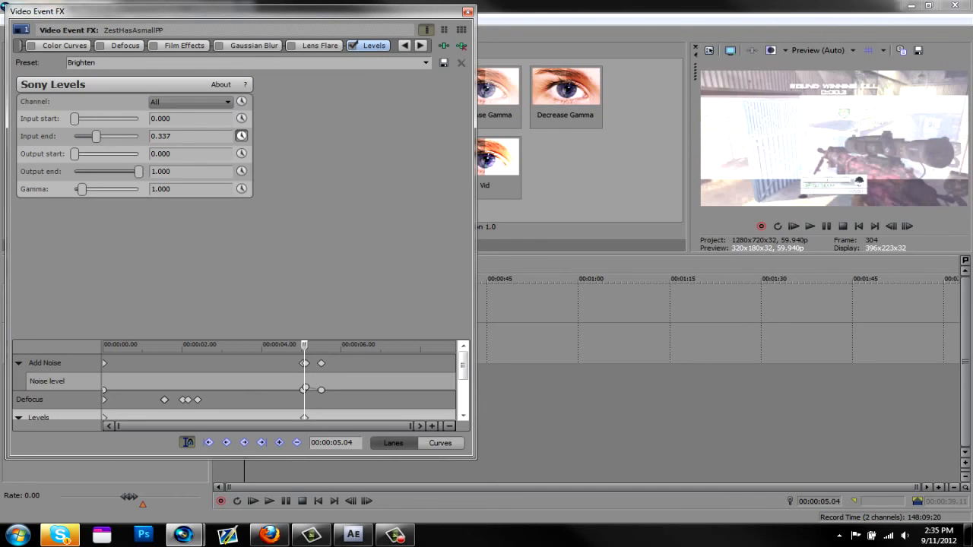
- Keyframe Input end to 1.000 at 00:00:05.38 and close the effect settings
{"action": "left_click_drag", "start_coordinate": [304, 346], "coordinate": [327, 346]}
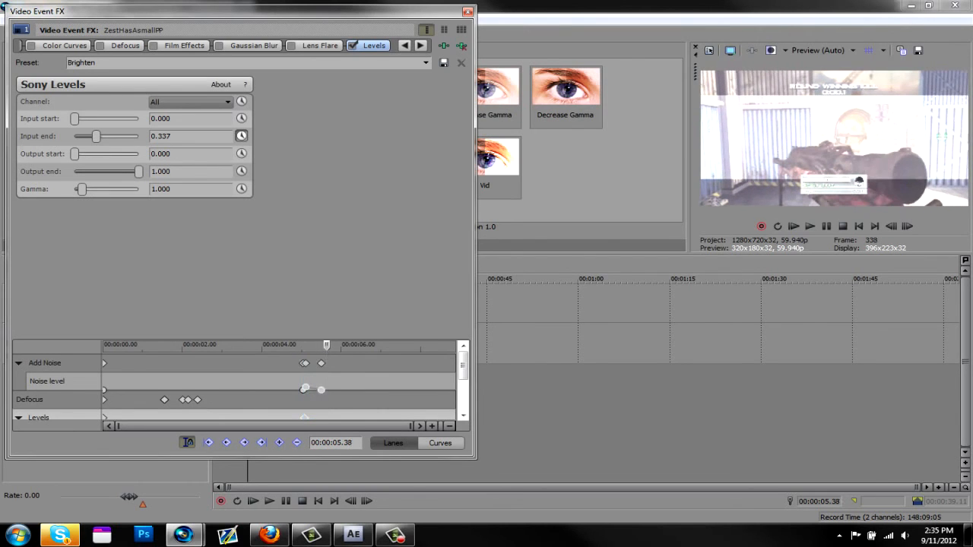
{"action": "double_click", "coordinate": [161, 137]}
{"action": "type", "text": "1"}
{"action": "key", "text": "Return"}
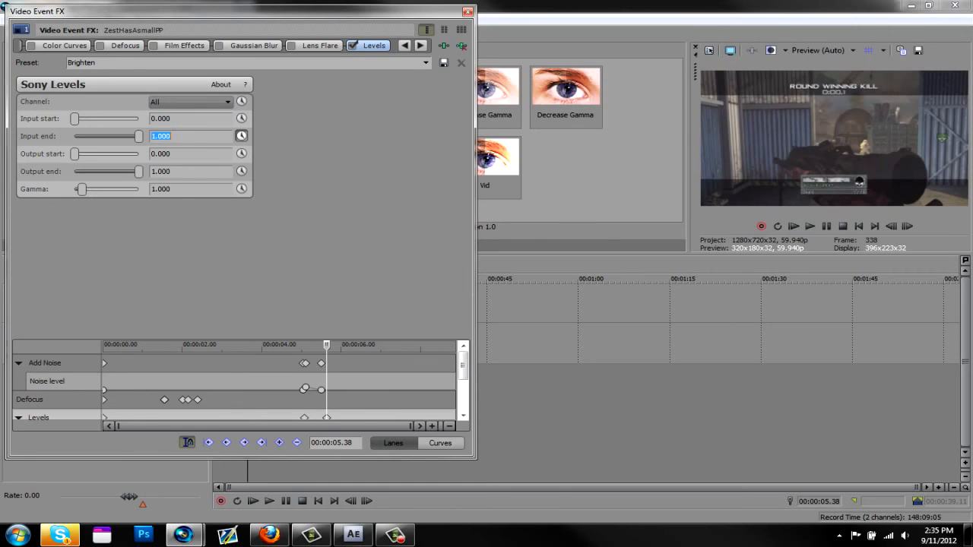
{"action": "left_click", "coordinate": [468, 12]}
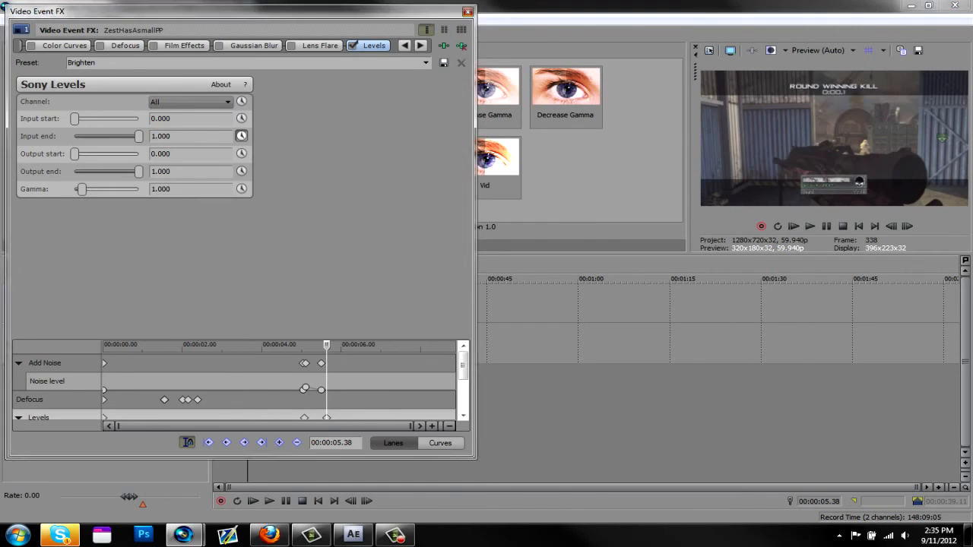
- Play back the keyframed Levels flash on the gameplay clip and switch the Levels effect off
{"action": "left_click_drag", "start_coordinate": [247, 279], "coordinate": [229, 279]}
{"action": "key", "text": "space"}
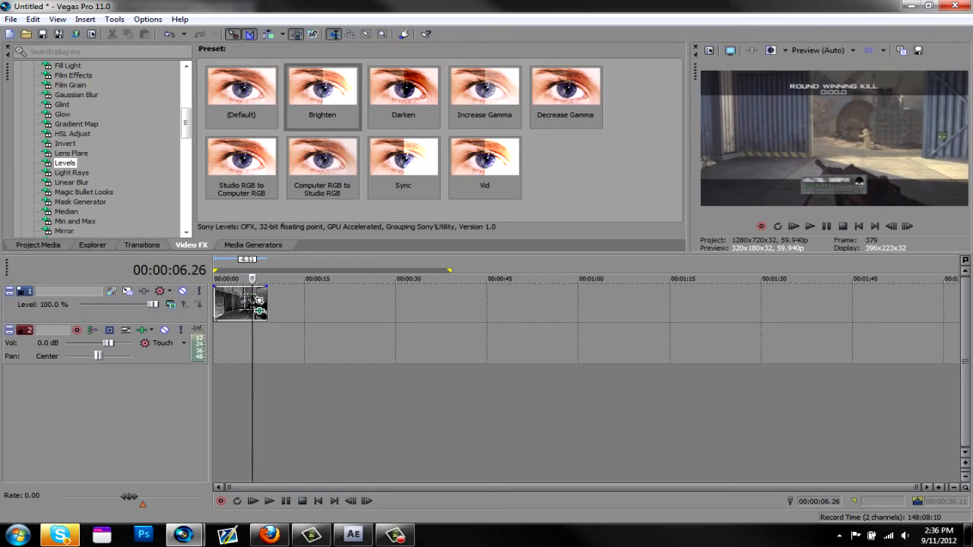
{"action": "key", "text": "space"}
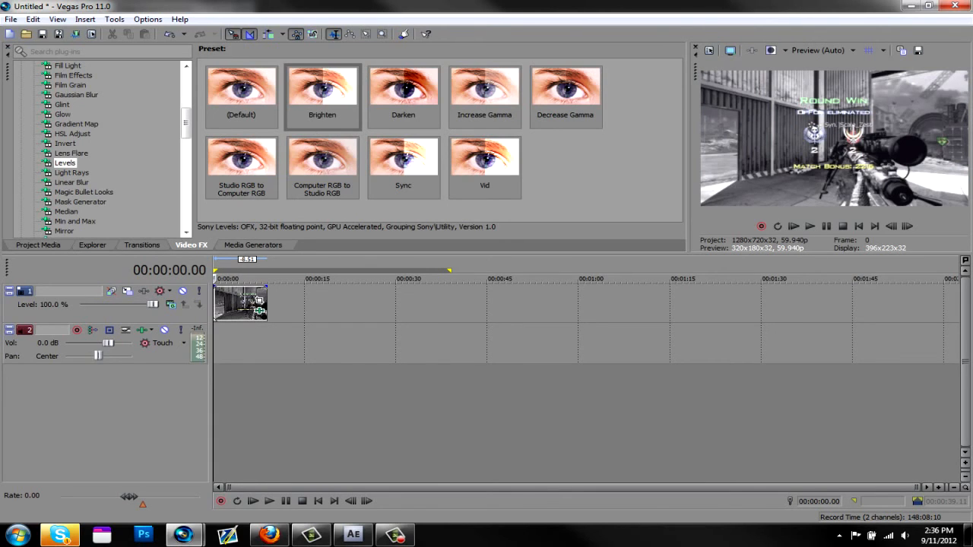
{"action": "left_click", "coordinate": [260, 311]}
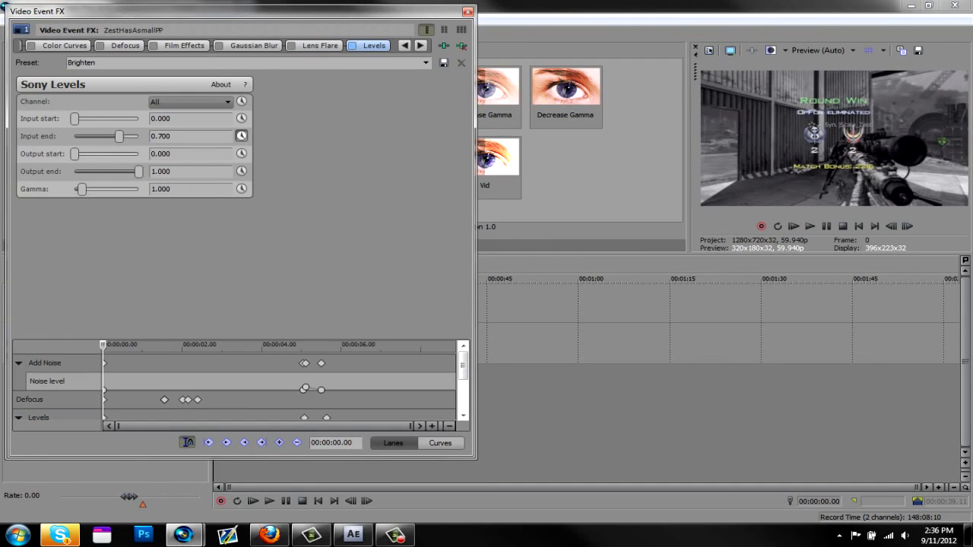
{"action": "left_click", "coordinate": [467, 11]}
- Try the Moderate Light Rays preset on the gameplay clip at 00:00:03.00 and switch the effect off again
{"action": "left_click", "coordinate": [72, 172]}
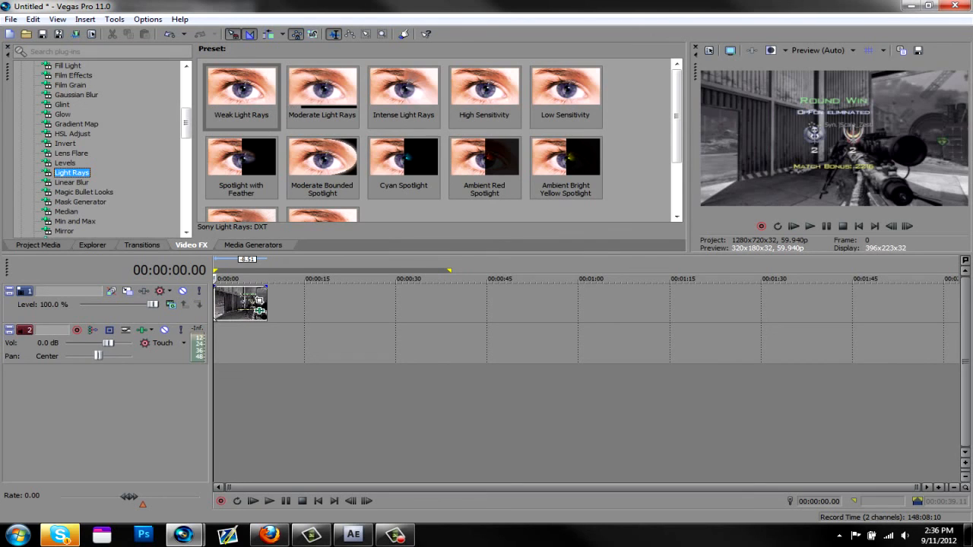
{"action": "left_click", "coordinate": [232, 304]}
{"action": "left_click", "coordinate": [323, 93]}
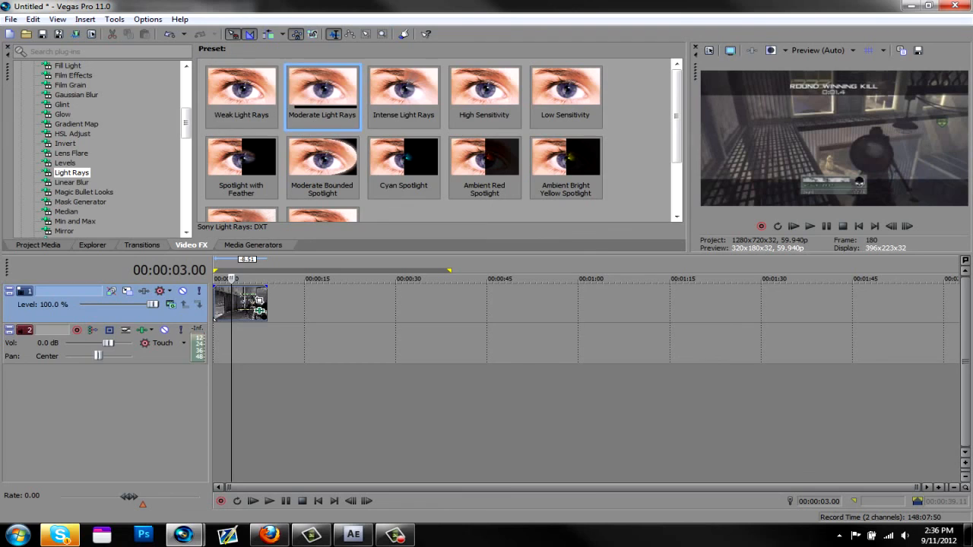
{"action": "left_click_drag", "start_coordinate": [245, 302], "coordinate": [245, 302]}
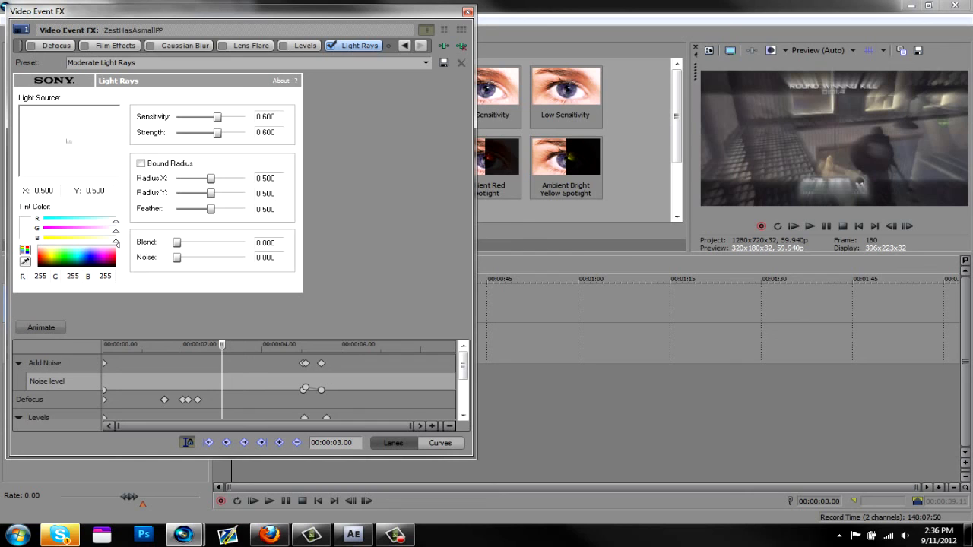
{"action": "left_click", "coordinate": [331, 46]}
{"action": "left_click", "coordinate": [468, 12]}
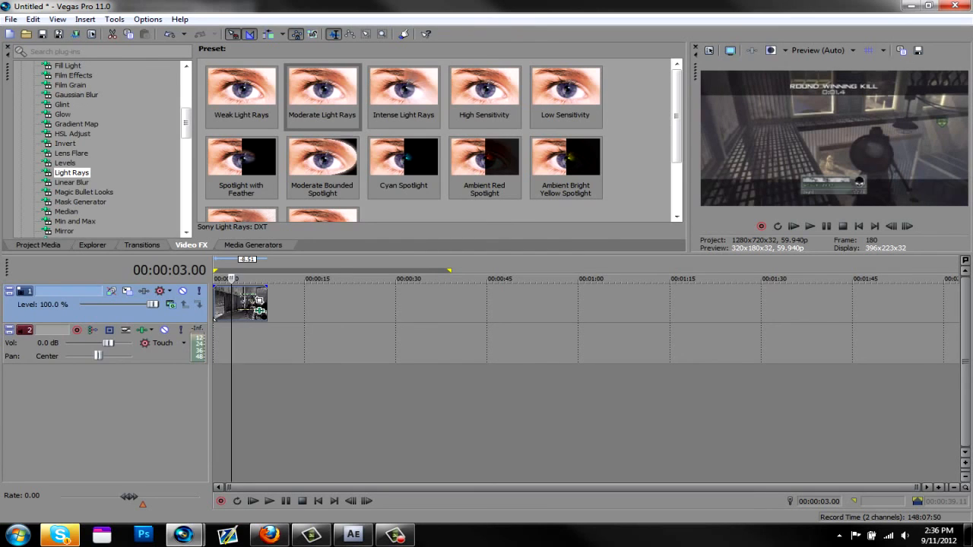
- Try the 45 Degrees Linear Blur preset on the gameplay clip at 00:00:03.00 and switch the effect off again
{"action": "left_click", "coordinate": [71, 182]}
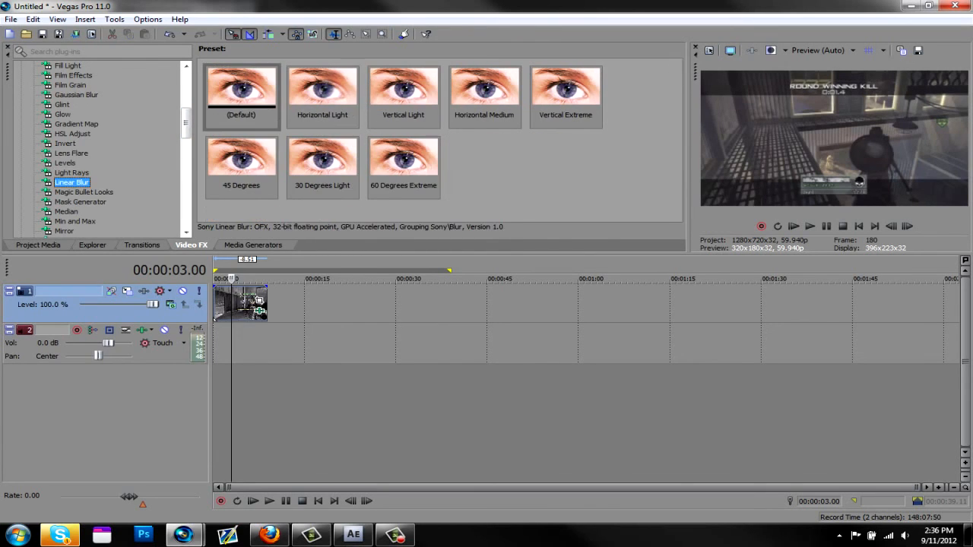
{"action": "left_click_drag", "start_coordinate": [241, 161], "coordinate": [242, 304]}
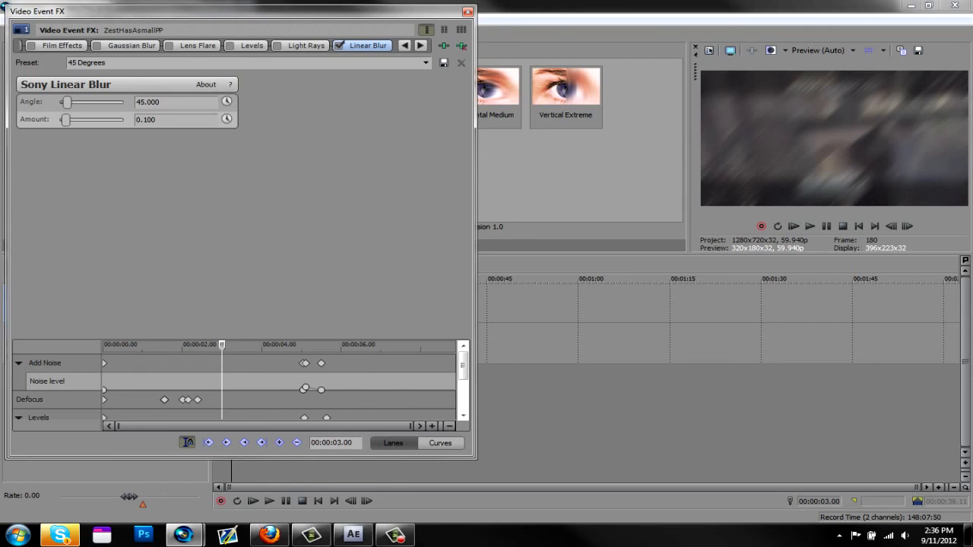
{"action": "left_click", "coordinate": [467, 11]}
{"action": "left_click", "coordinate": [260, 310]}
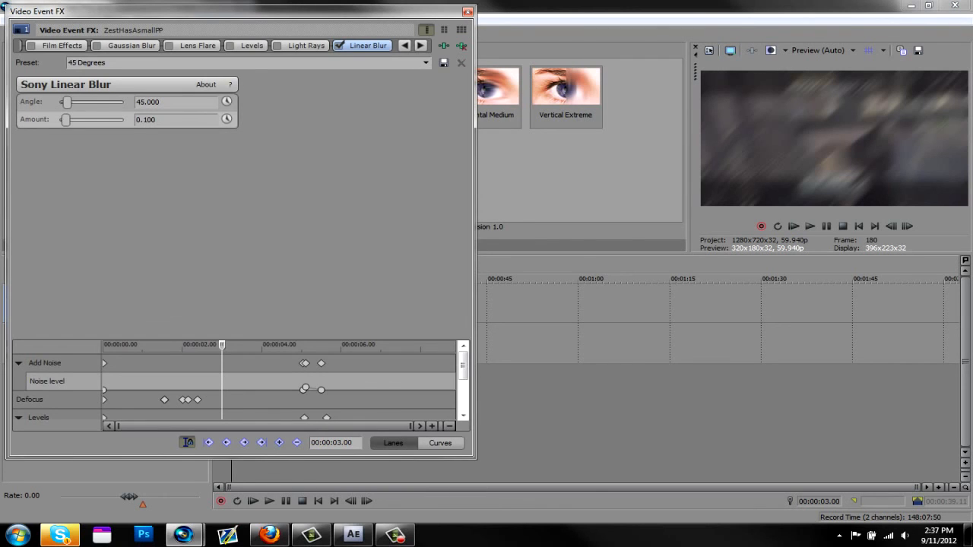
{"action": "left_click", "coordinate": [339, 46]}
{"action": "left_click", "coordinate": [468, 11]}
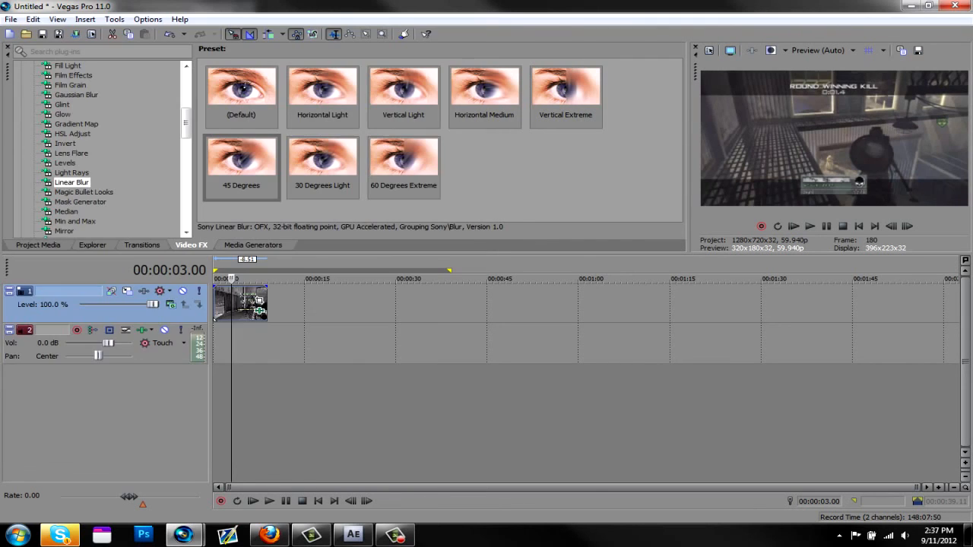
- Apply the default Magic Bullet Looks preset to the gameplay clip and try to launch its look editor
{"action": "left_click", "coordinate": [84, 192]}
{"action": "scroll", "coordinate": [143, 149], "scroll_direction": "down", "scroll_amount": 2}
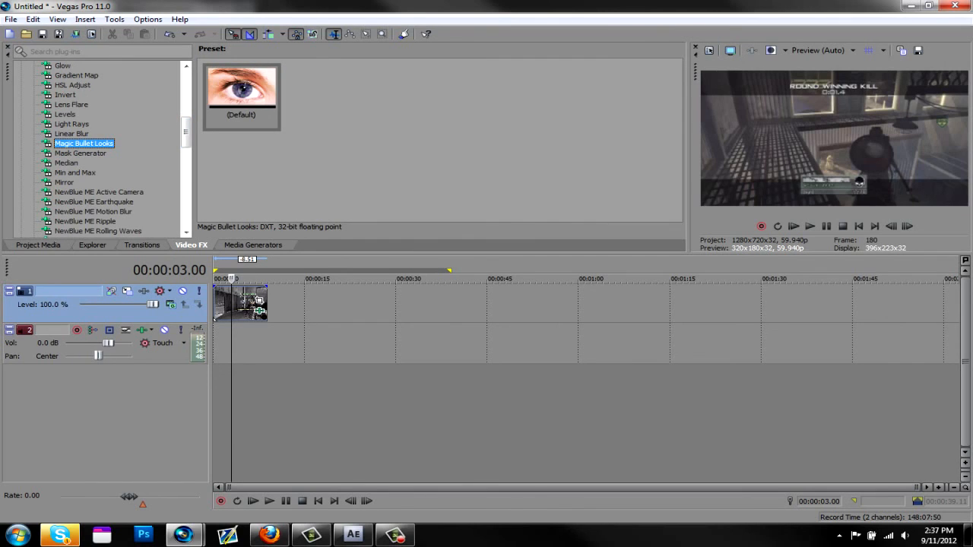
{"action": "left_click", "coordinate": [242, 91]}
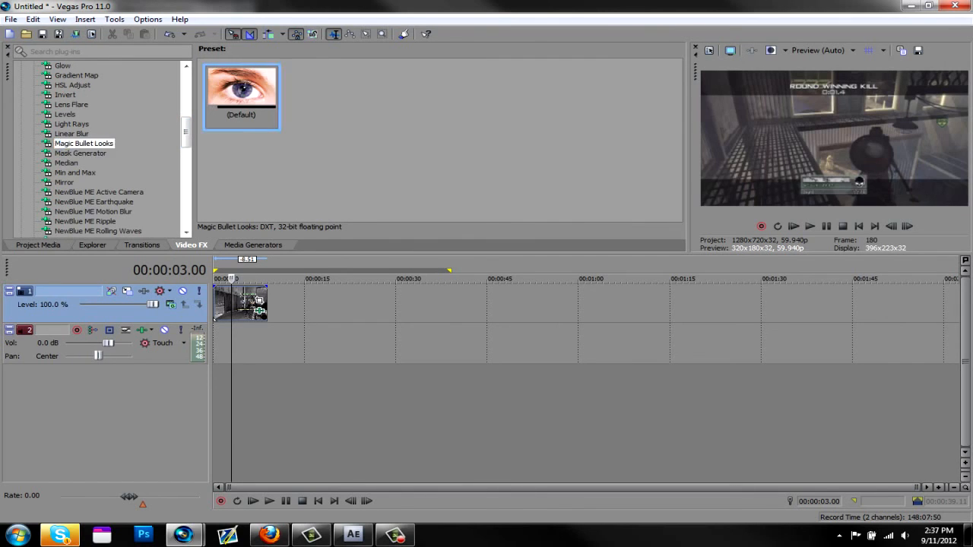
{"action": "left_click_drag", "start_coordinate": [259, 306], "coordinate": [258, 305]}
{"action": "left_click", "coordinate": [30, 94]}
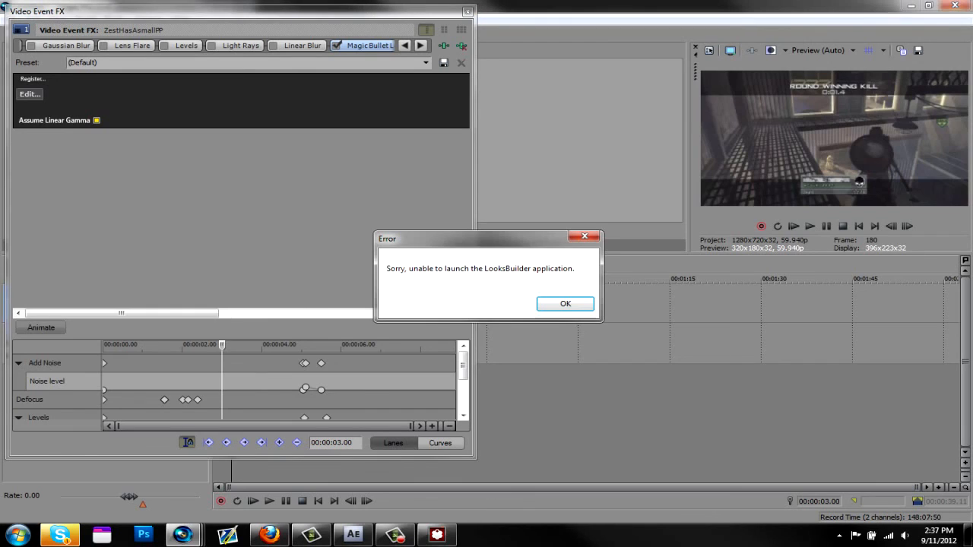
{"action": "left_click", "coordinate": [565, 304]}
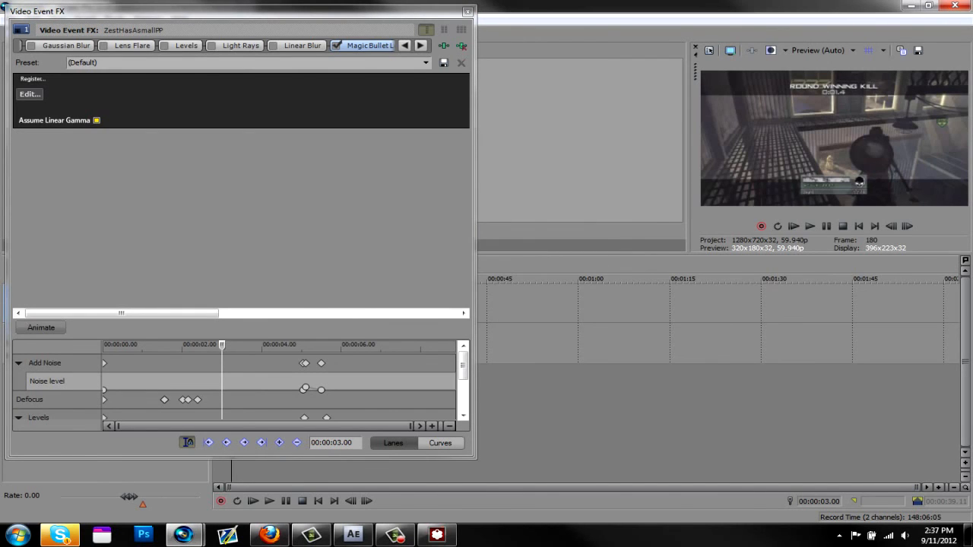
- Switch to the unresponsive Magic Bullet Looks window and force it to close
{"action": "left_click", "coordinate": [437, 535]}
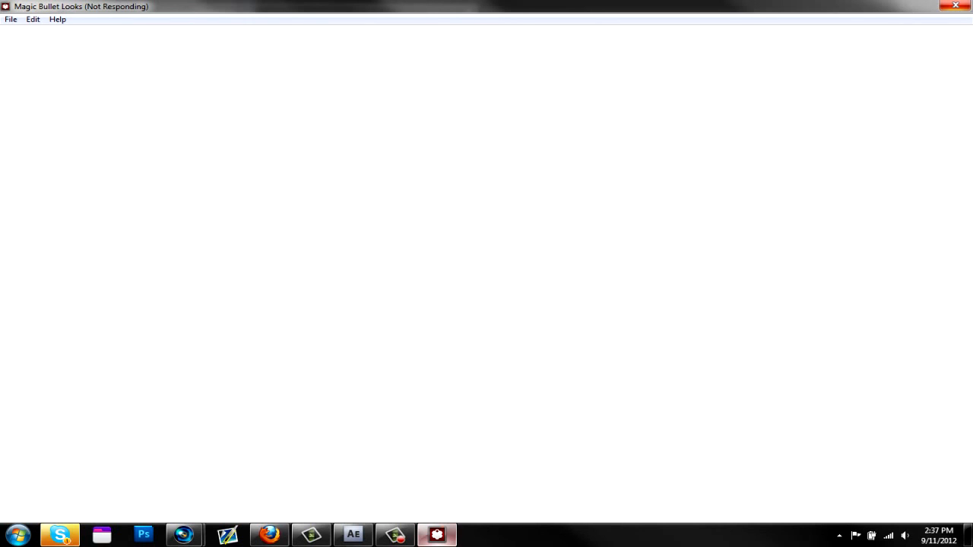
{"action": "right_click", "coordinate": [437, 535]}
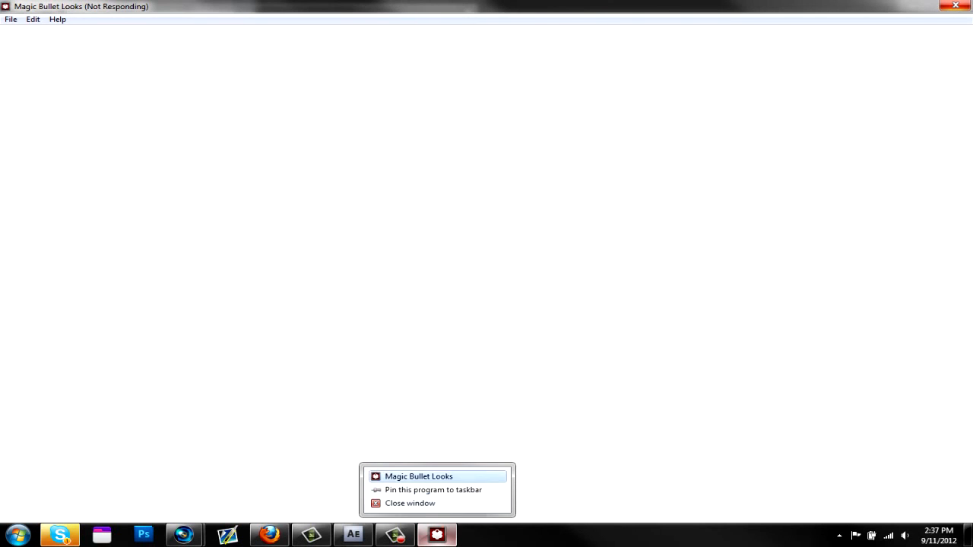
{"action": "left_click", "coordinate": [410, 504]}
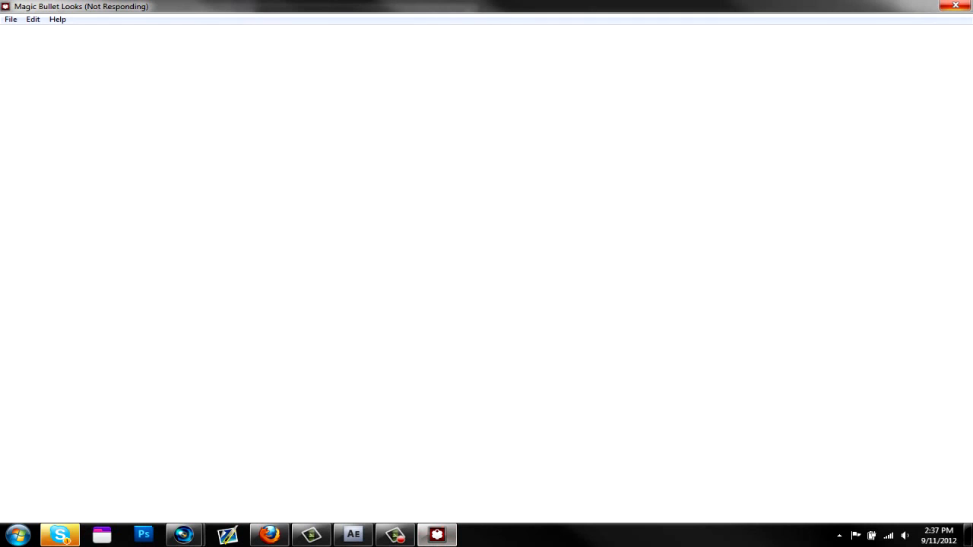
{"action": "left_click", "coordinate": [392, 281]}
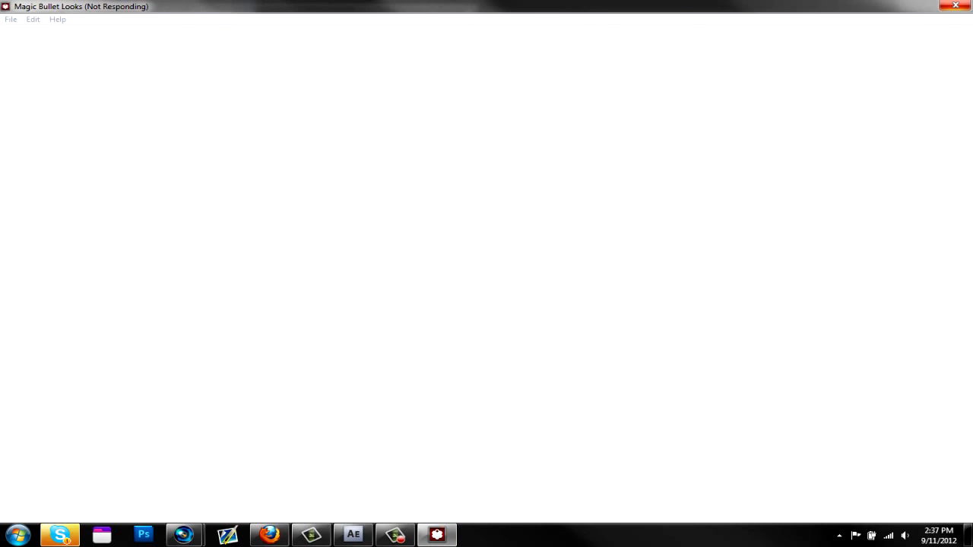